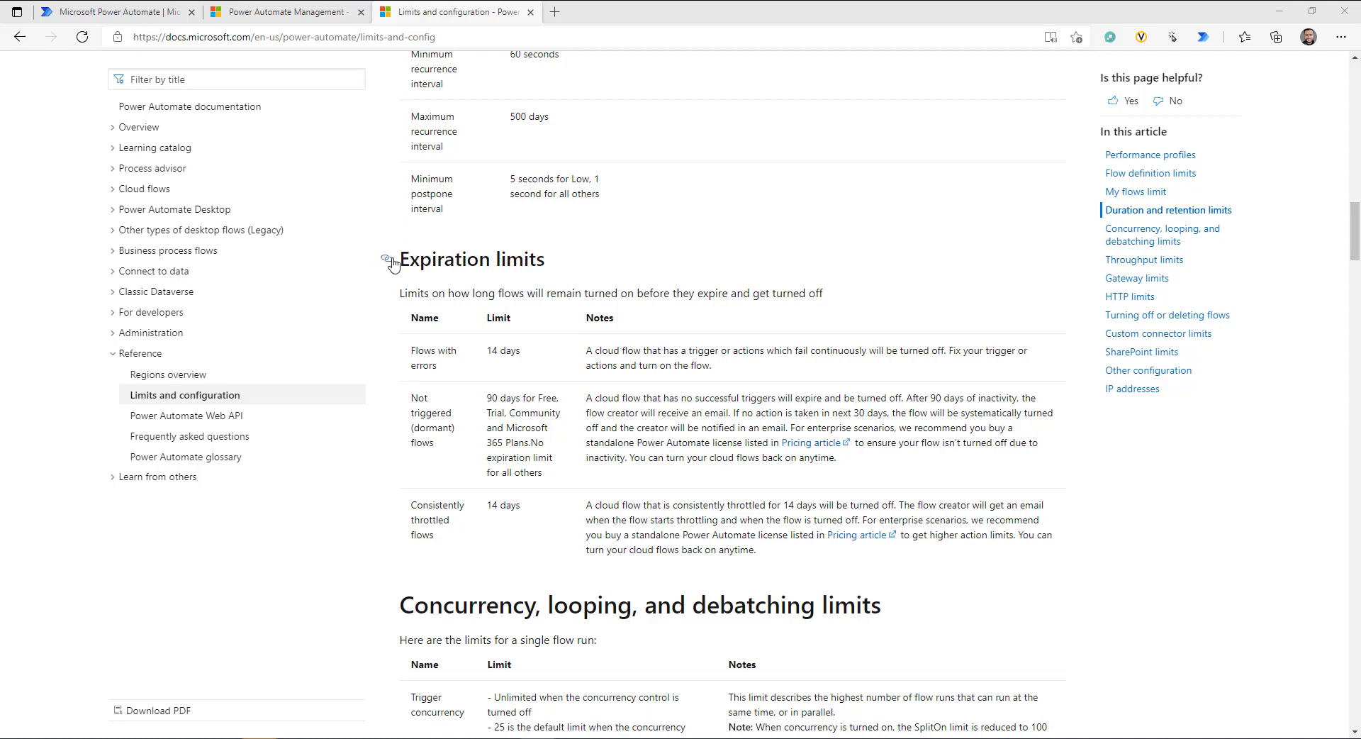
# Read through the Expiration limits section of the Power Automate limits and configuration documentation
pyautogui.moveTo(397, 259); pyautogui.dragTo(781, 520)
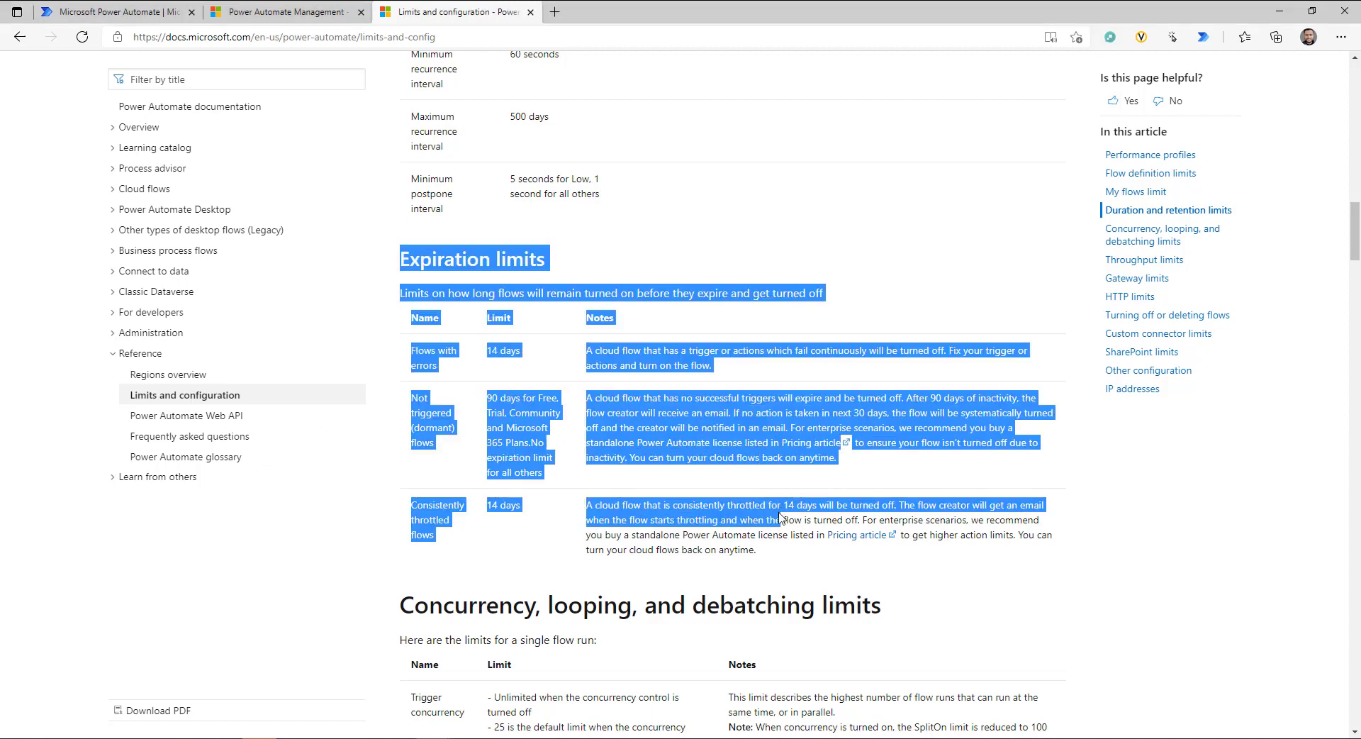
pyautogui.click(839, 472)
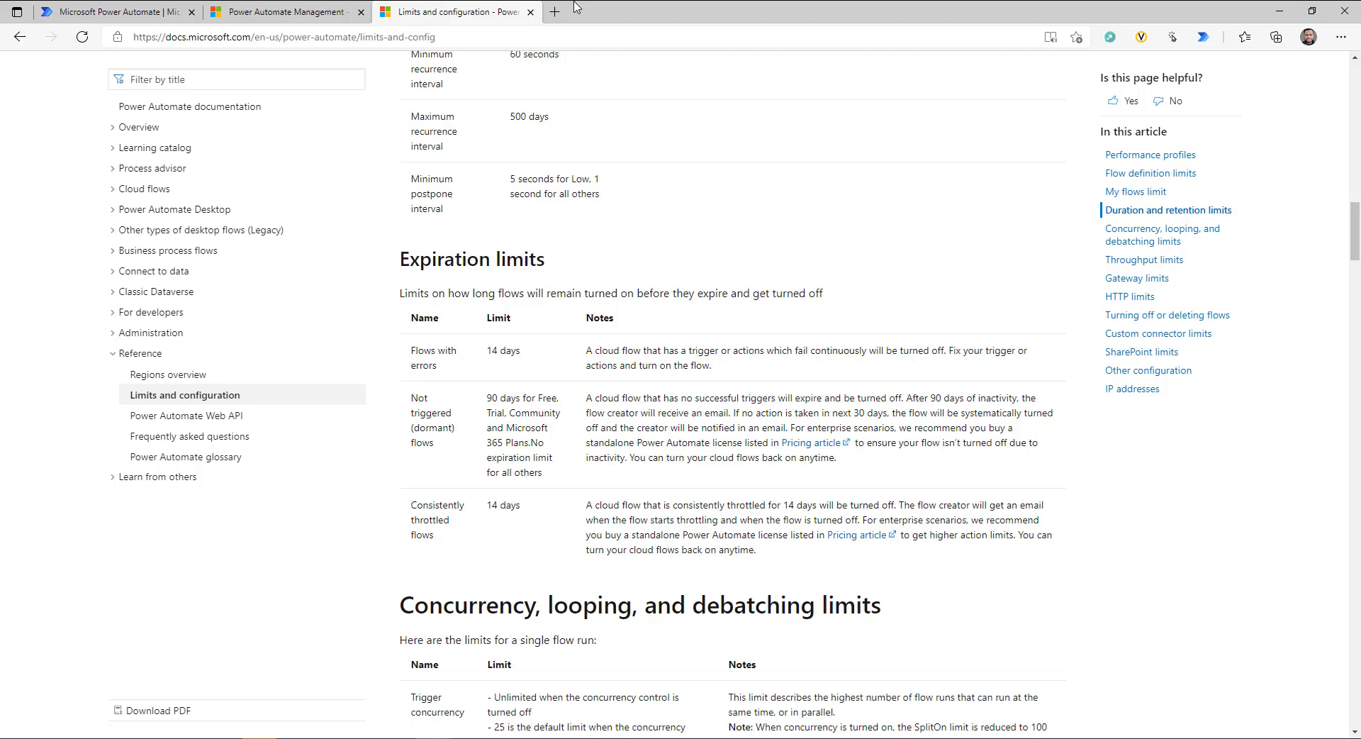
# Create a scheduled cloud flow in Power Automate named FlowDemo that repeats every 1 day
pyautogui.click(94, 12)
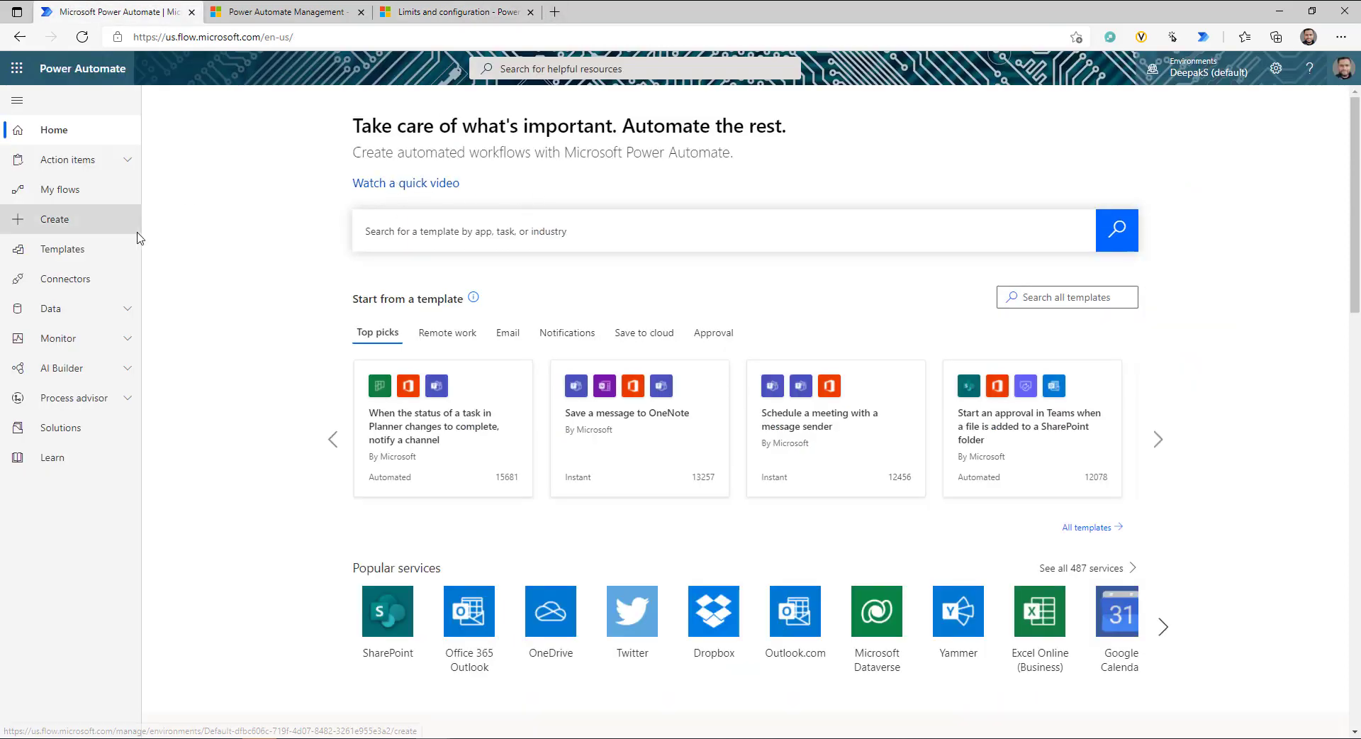
pyautogui.click(69, 225)
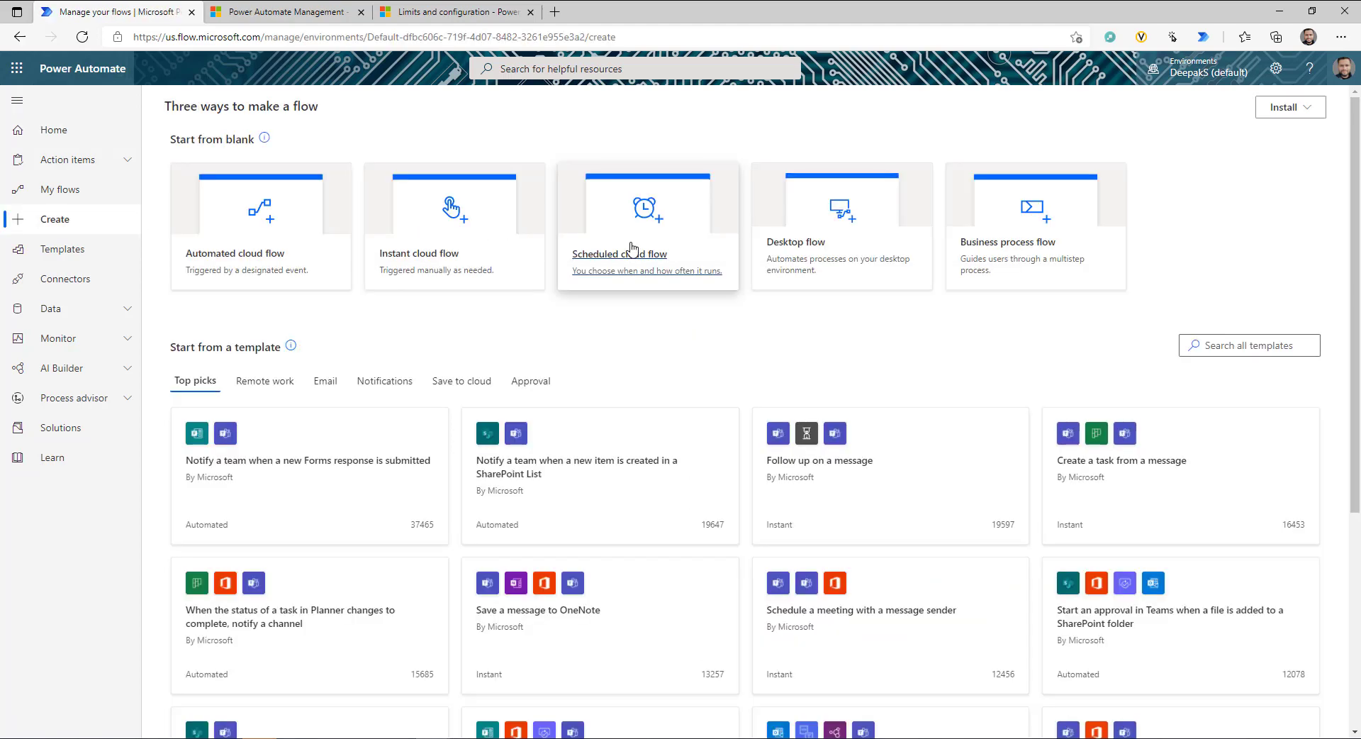
pyautogui.click(666, 253)
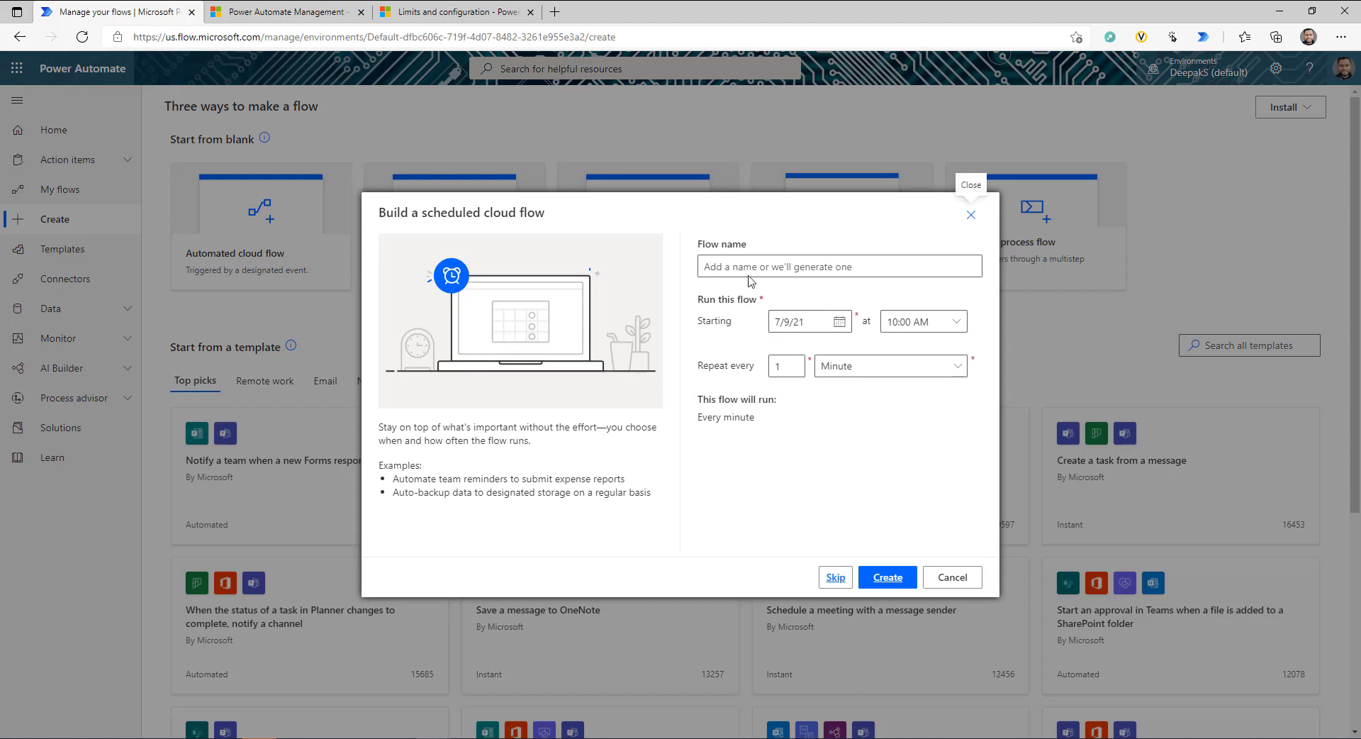
pyautogui.click(750, 268)
pyautogui.write('FlowDemo')
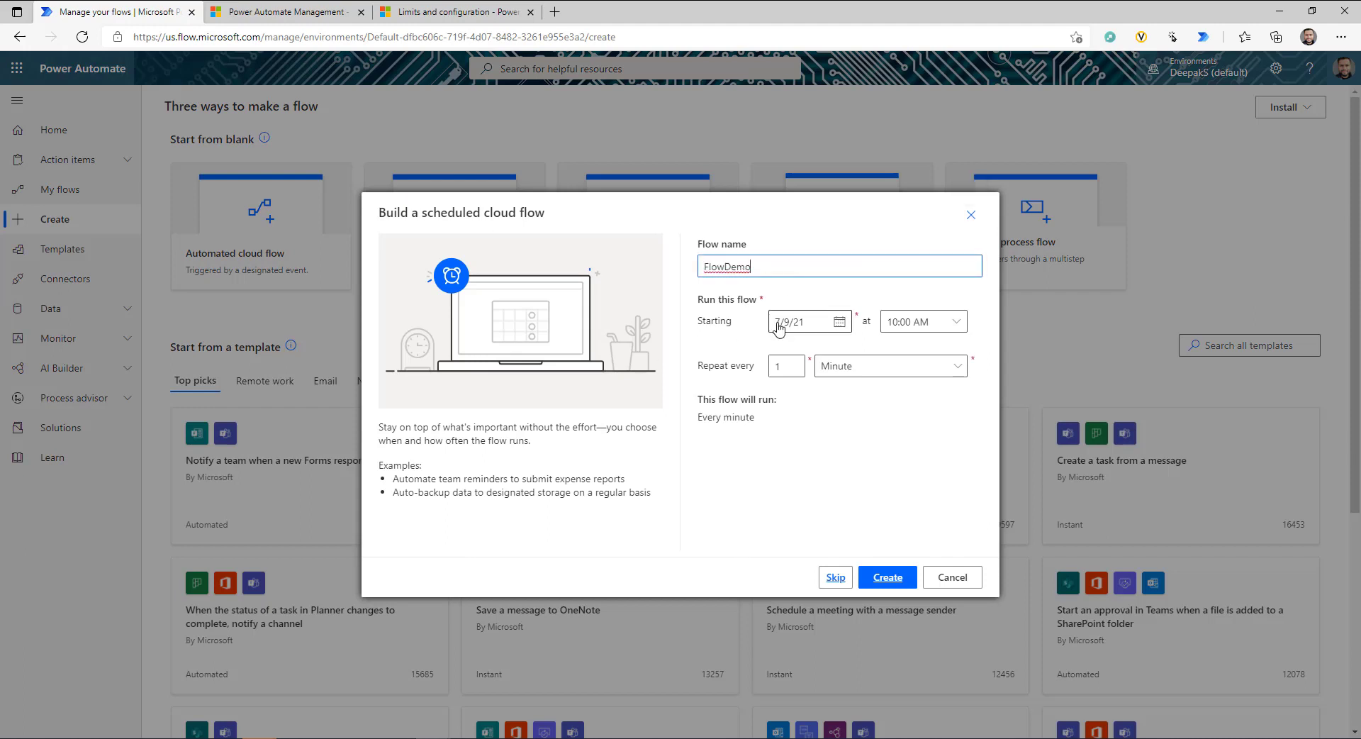
pyautogui.click(886, 366)
pyautogui.click(851, 467)
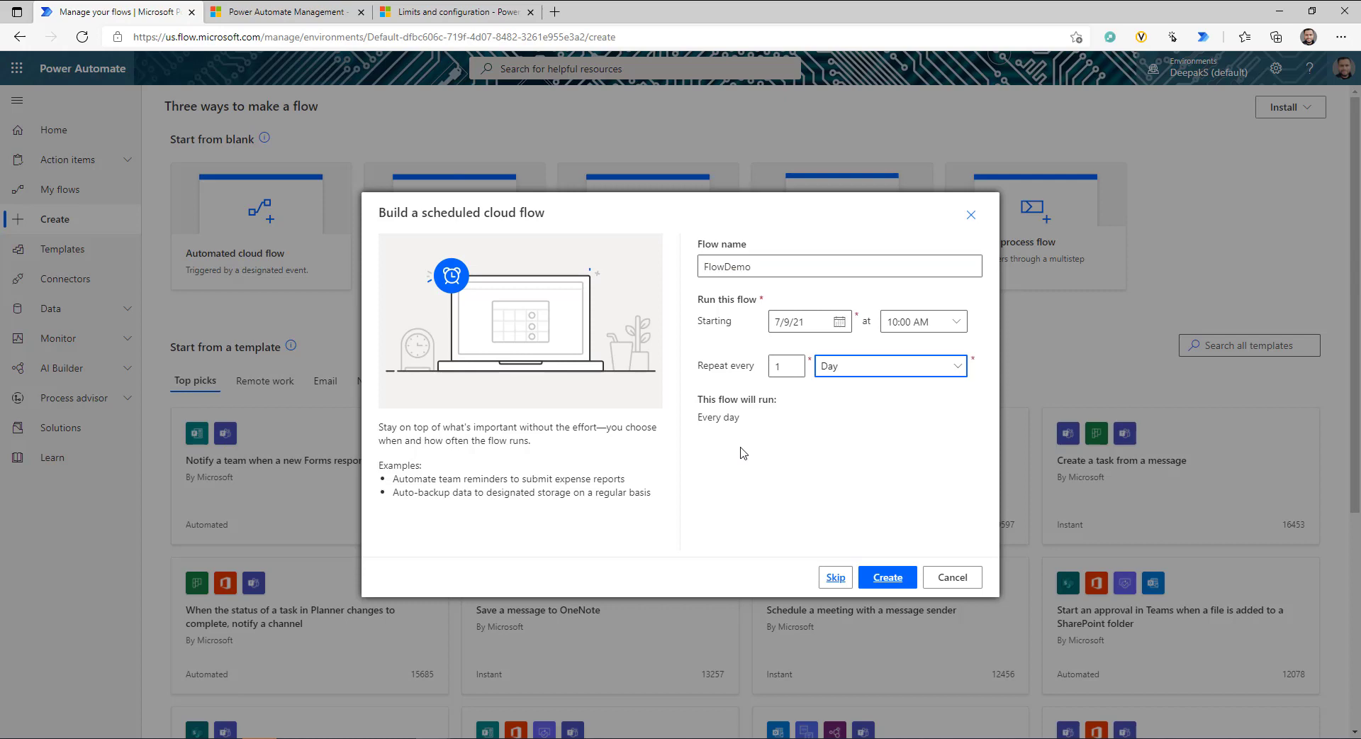
pyautogui.click(888, 577)
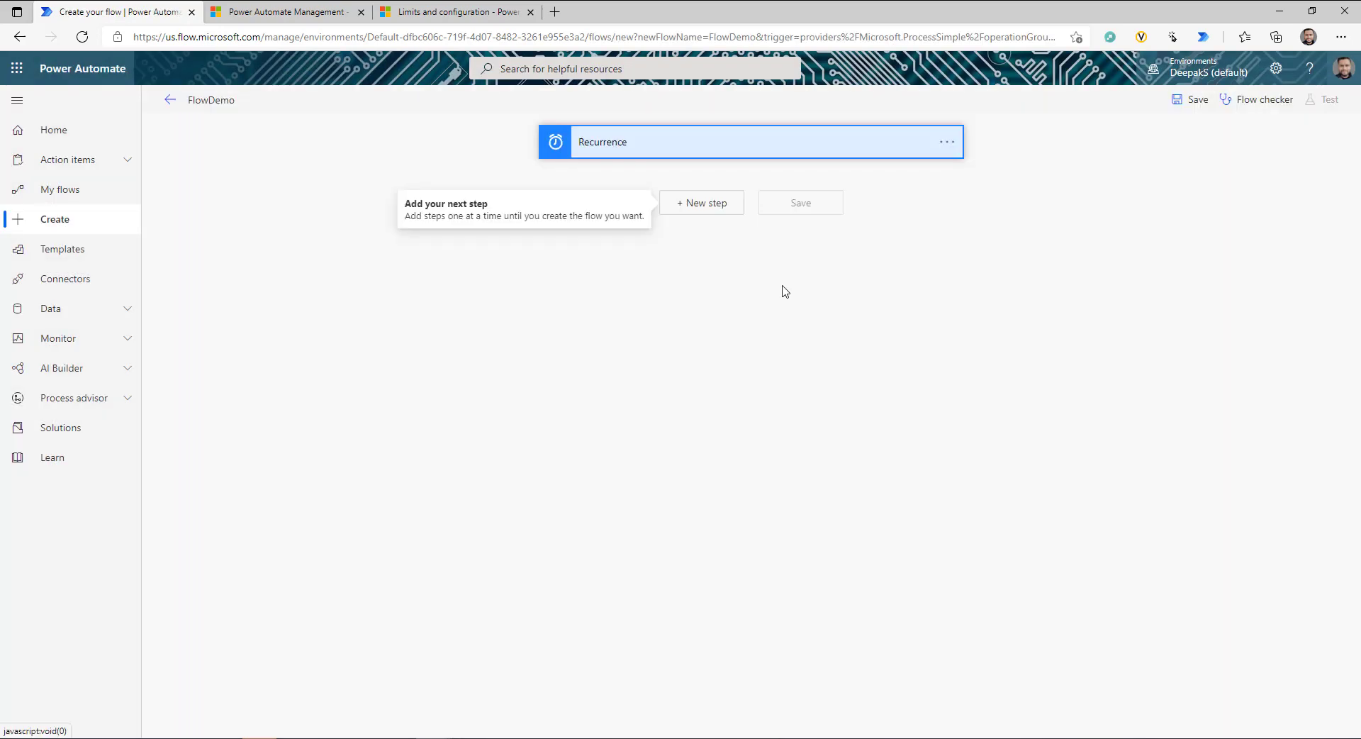
# Add the Power Automate Management action List My Flows after the recurrence and set its environment to the default one
pyautogui.click(698, 205)
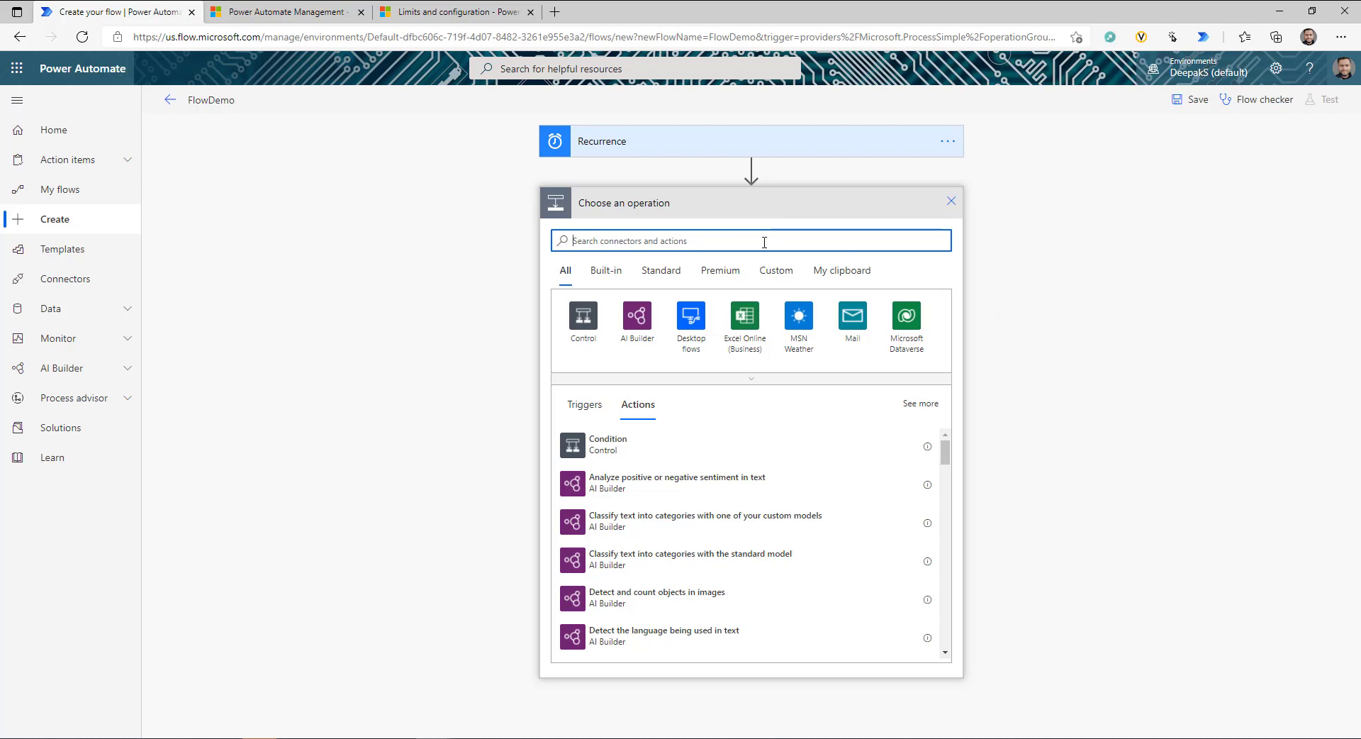
pyautogui.write('flow')
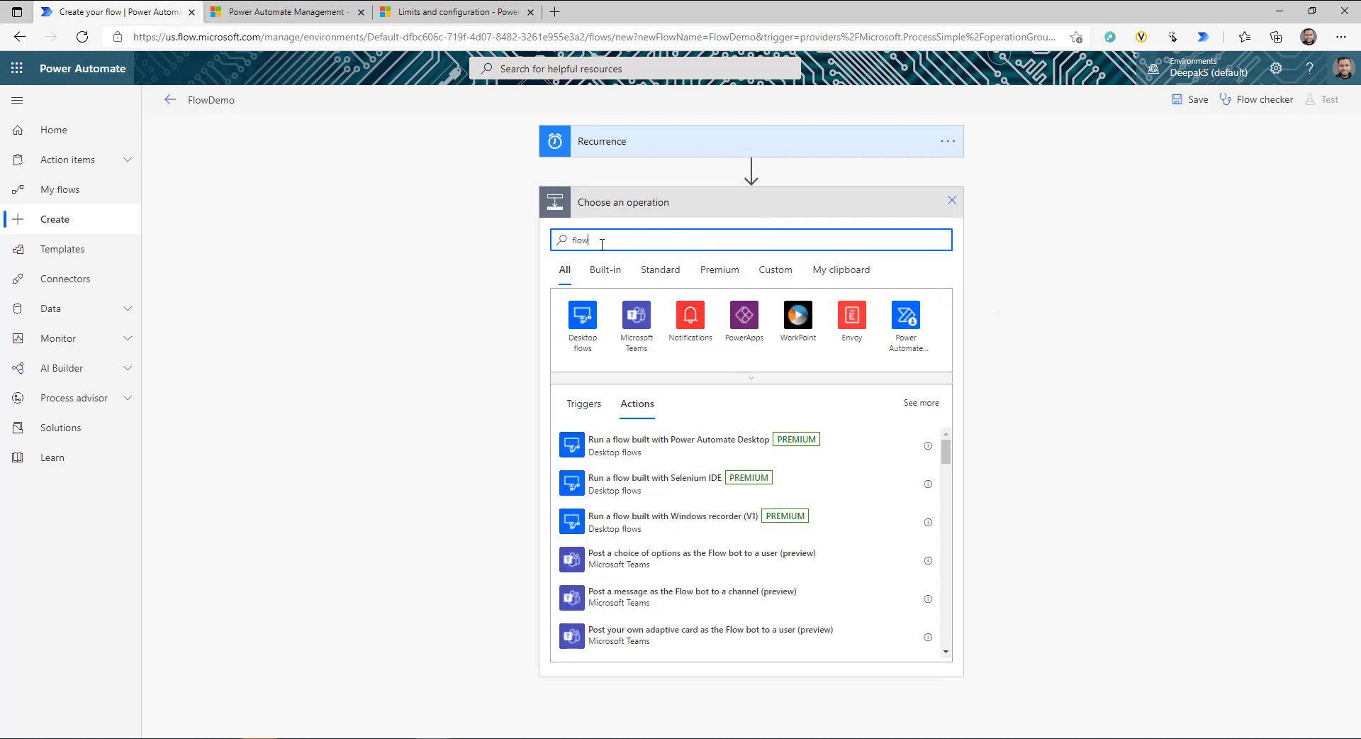
pyautogui.click(908, 323)
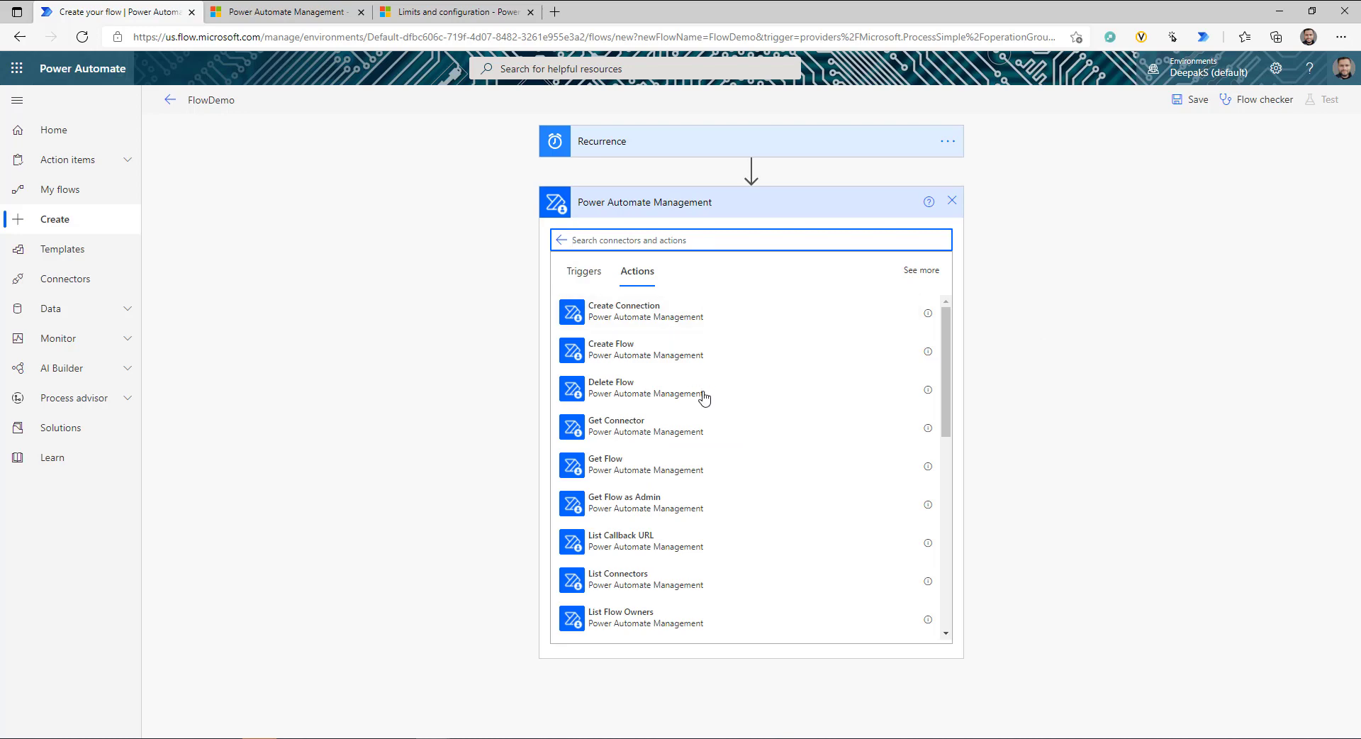
pyautogui.scroll(-3, 702, 397)
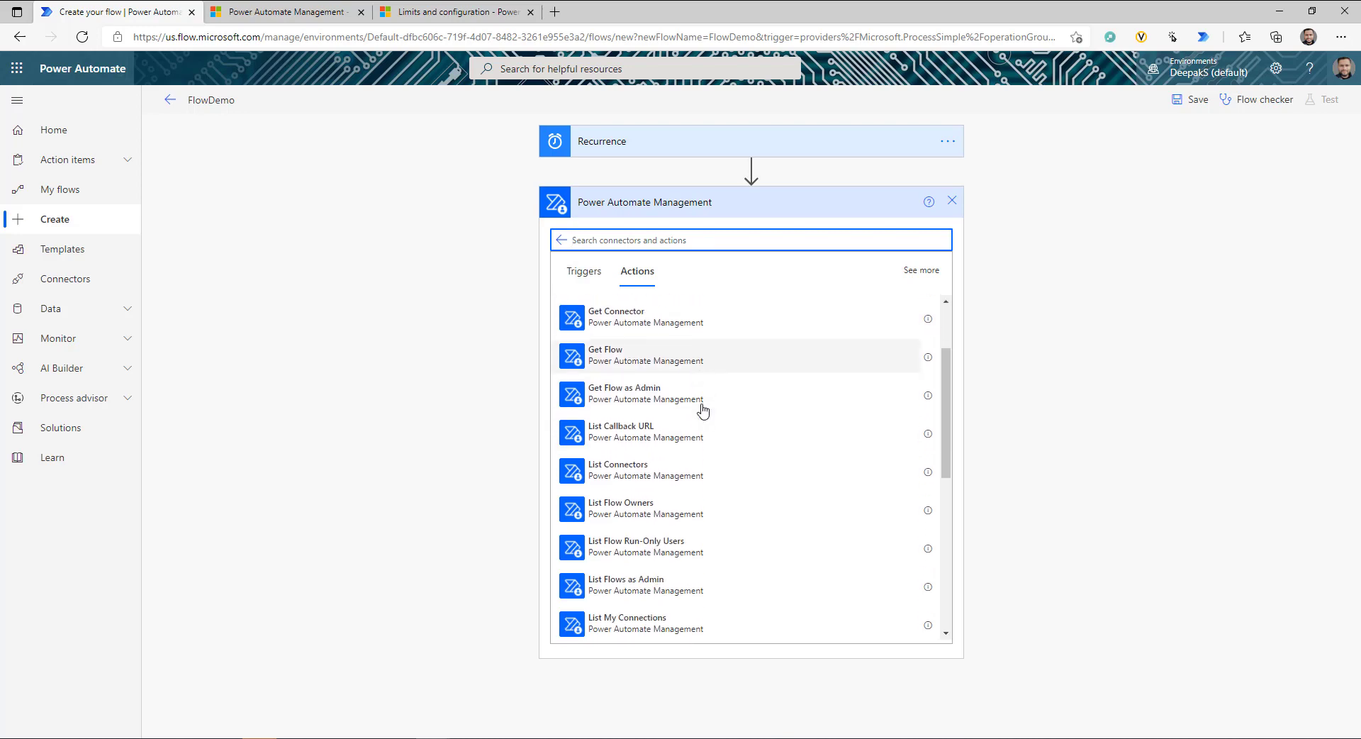
pyautogui.scroll(-10, 702, 410)
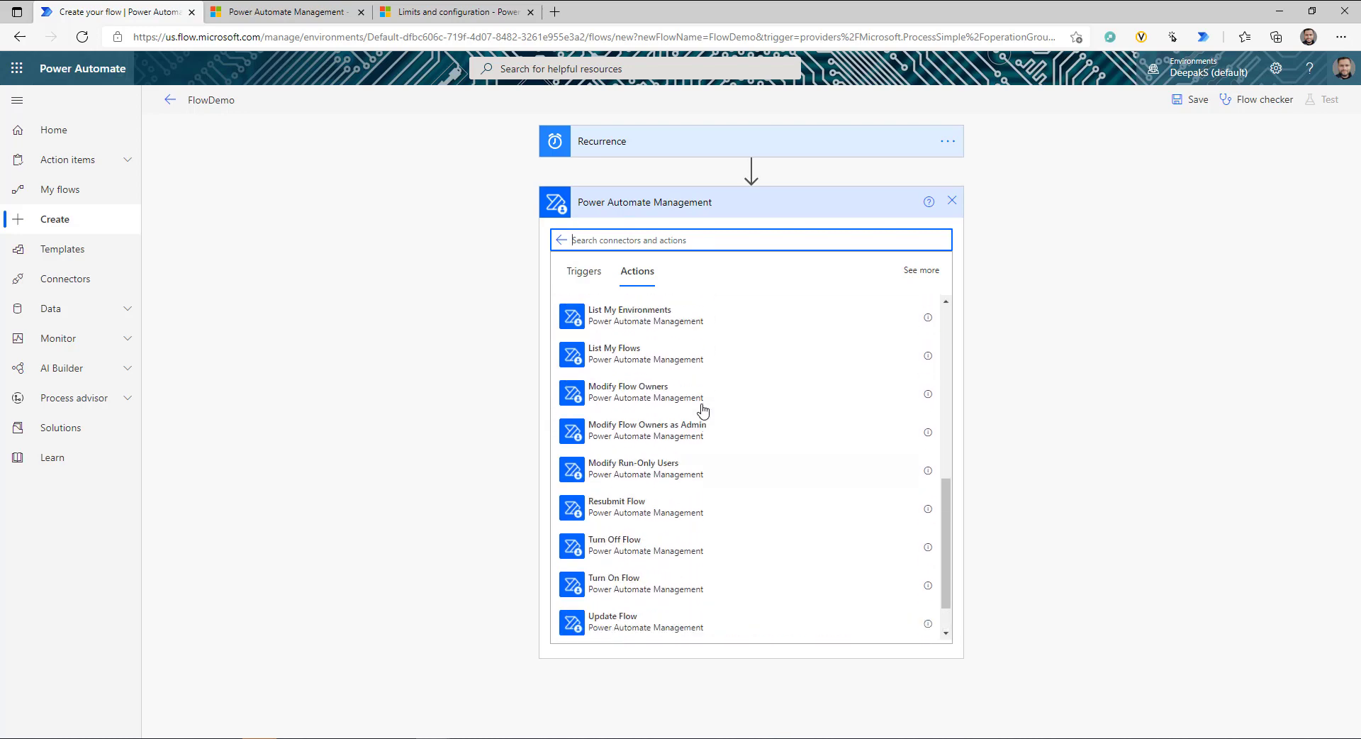
pyautogui.scroll(12, 703, 409)
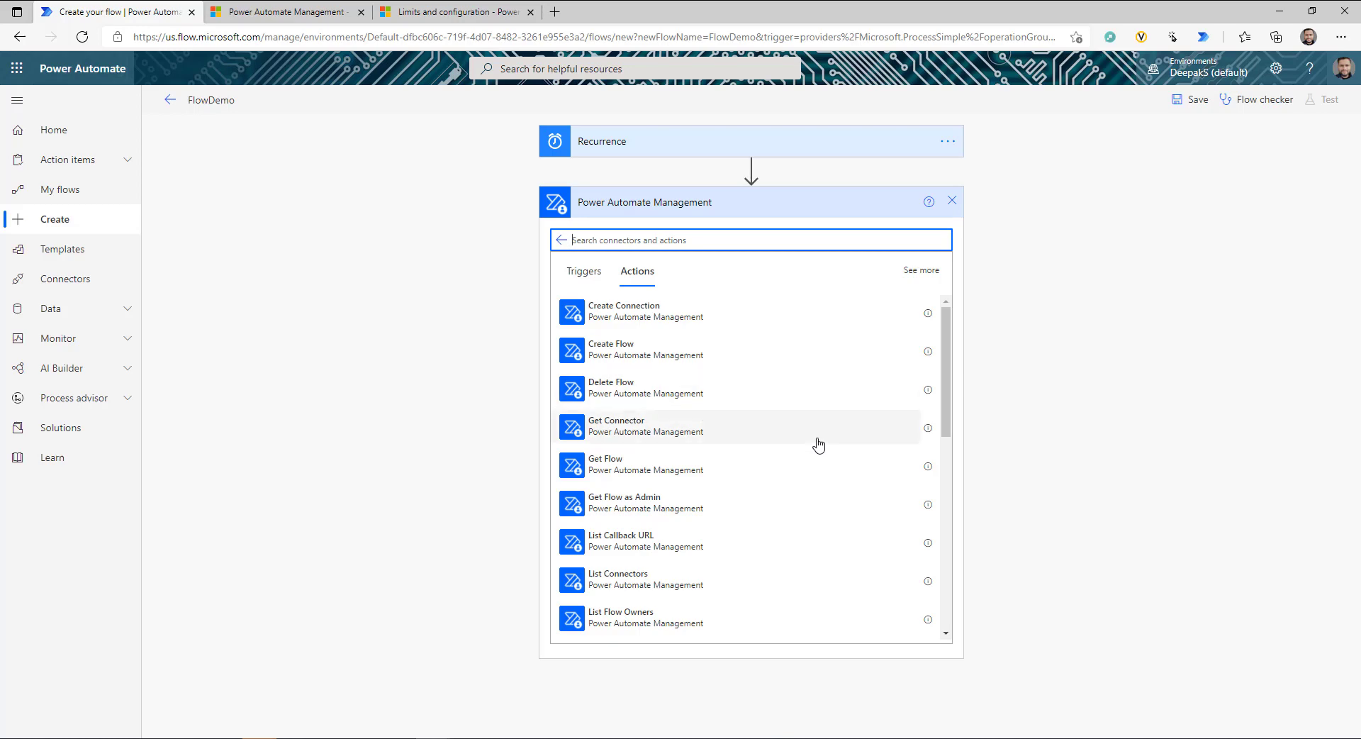
pyautogui.scroll(-4, 819, 445)
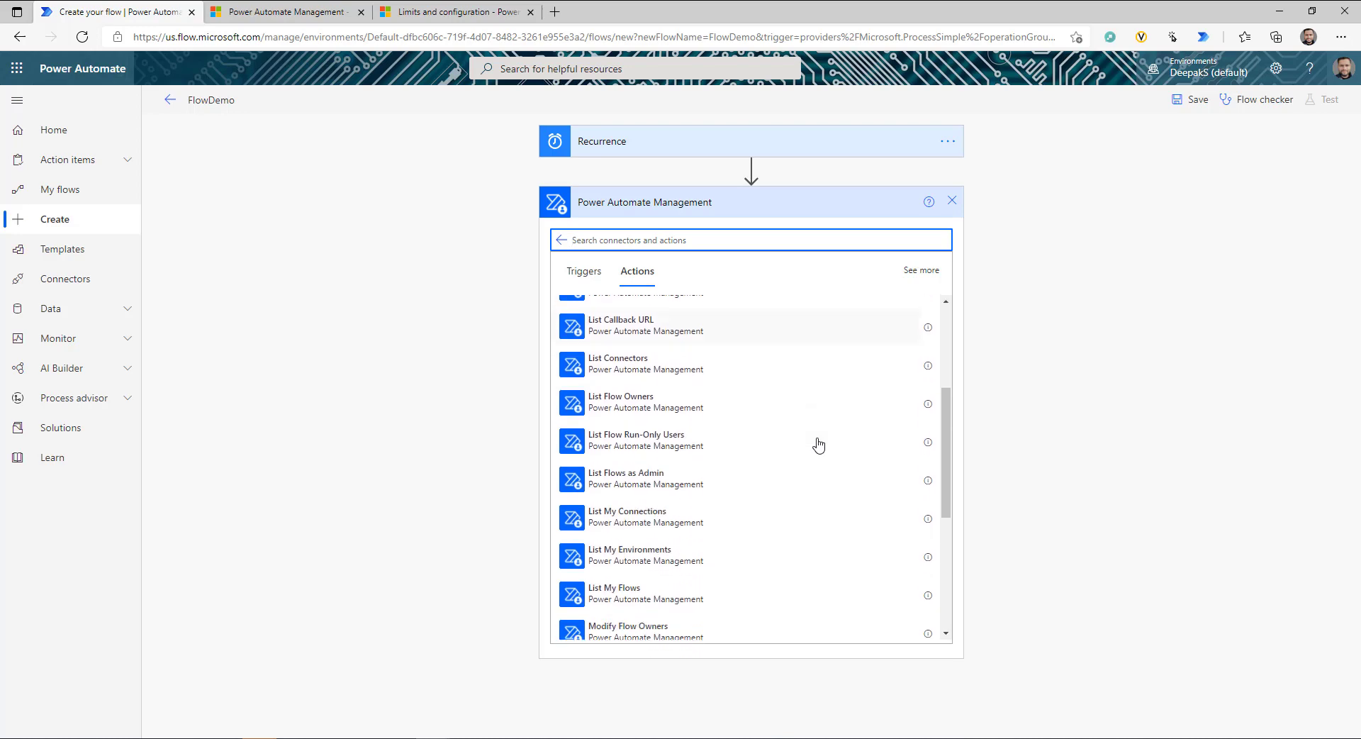
pyautogui.scroll(-1, 819, 444)
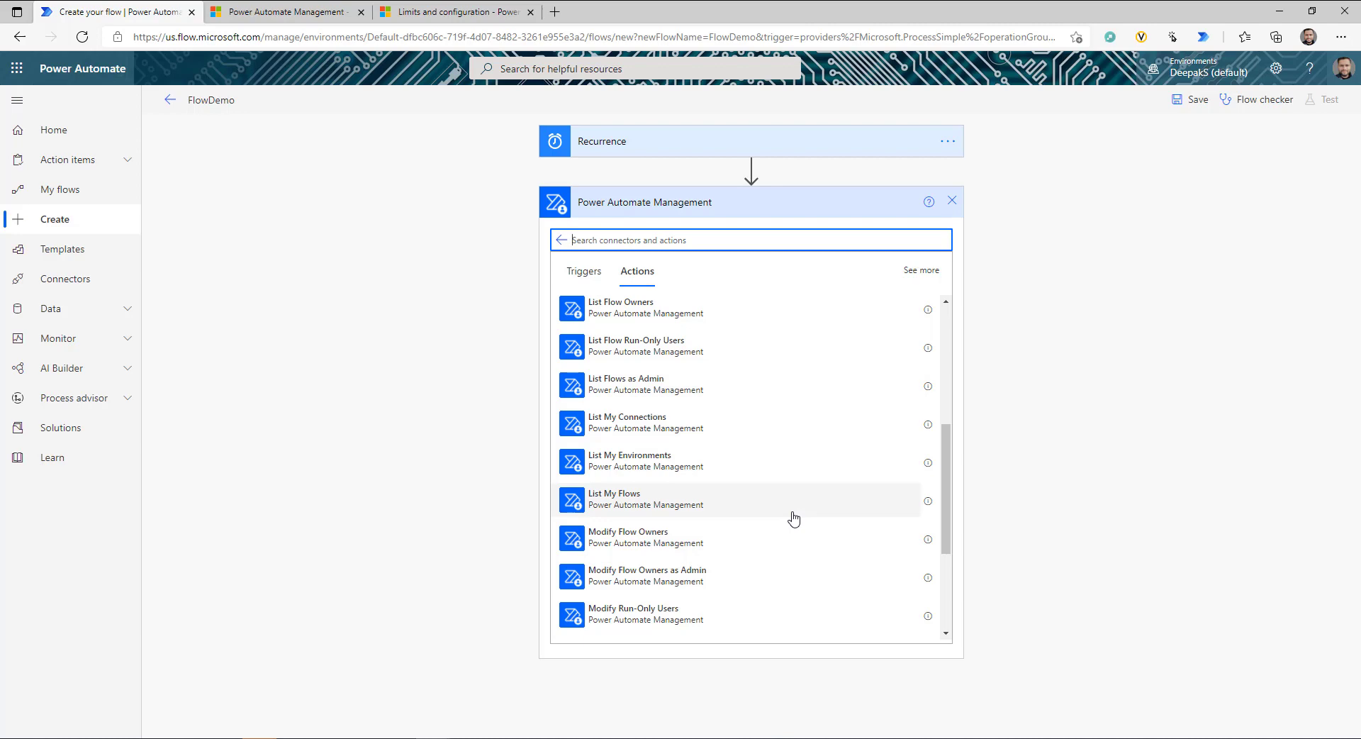
pyautogui.click(642, 508)
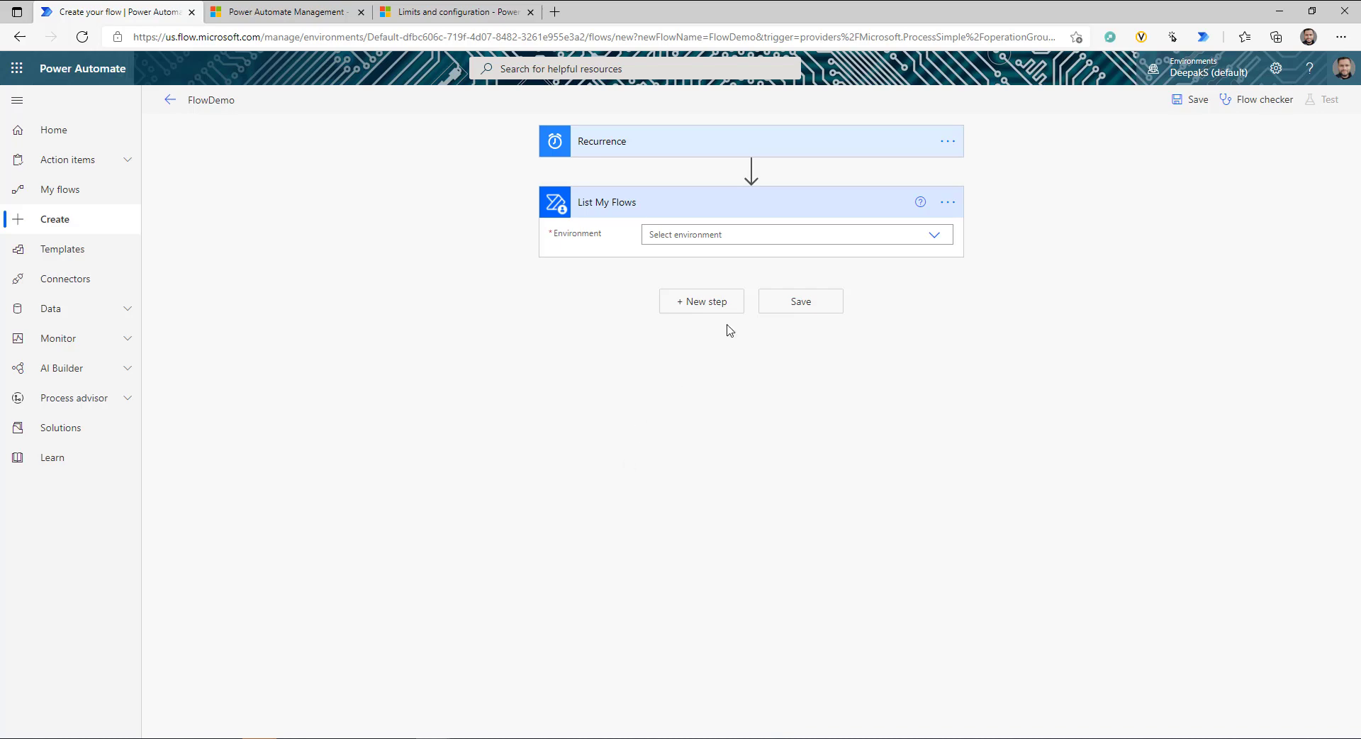
pyautogui.click(933, 237)
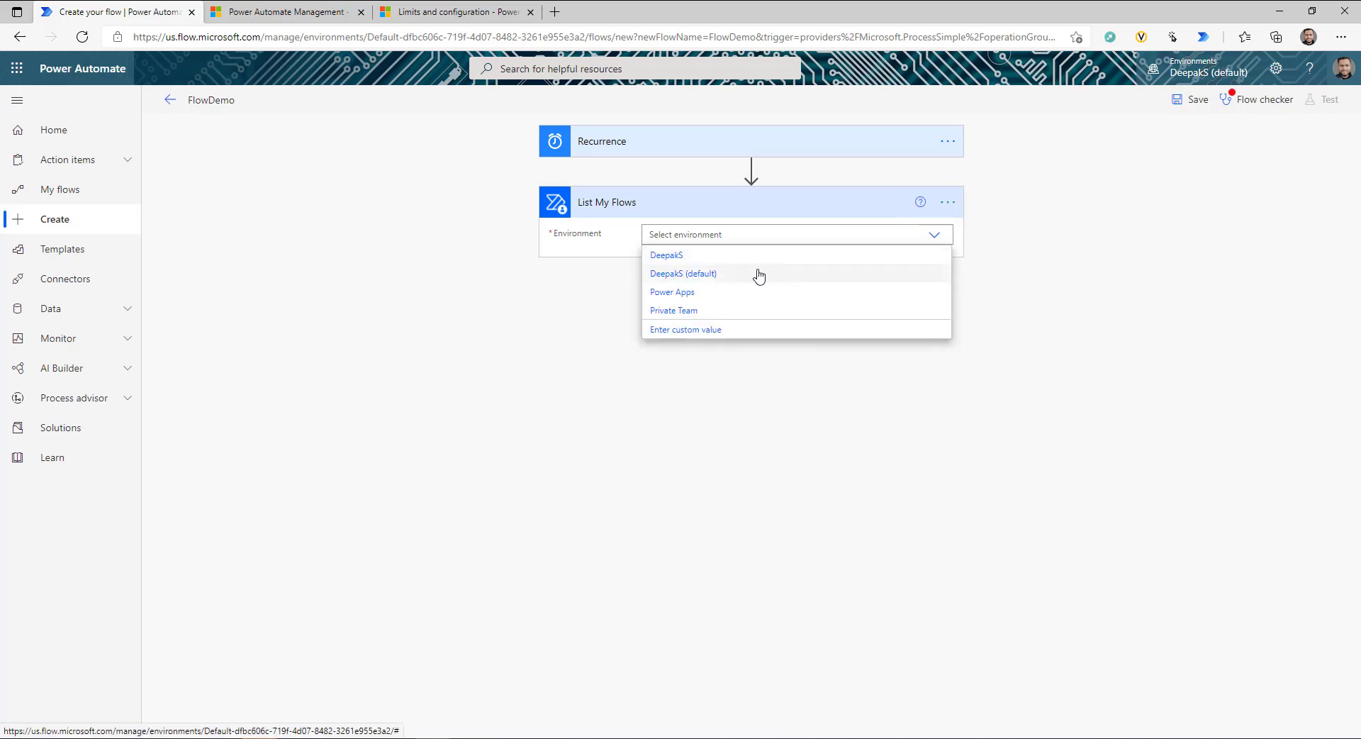
pyautogui.click(718, 276)
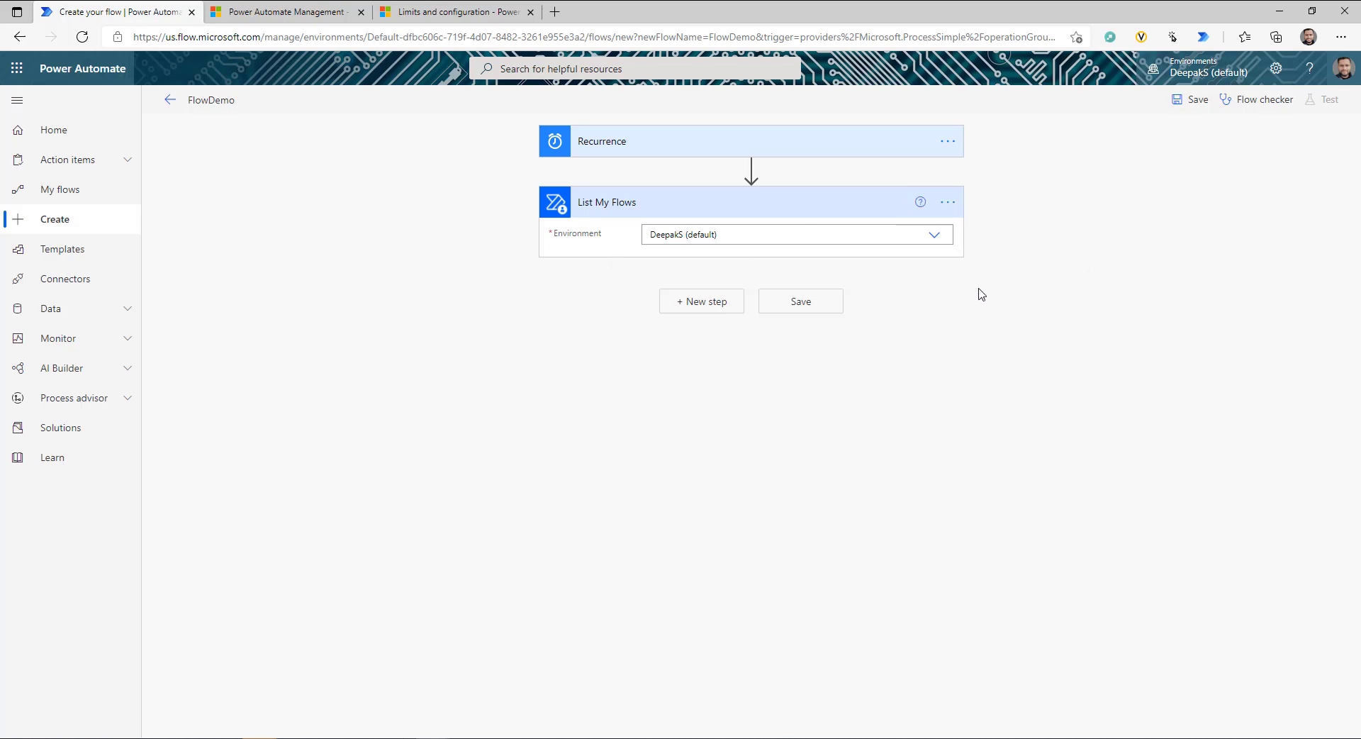
# Save and test the flow, including opening the run details of the List My Flows action
pyautogui.click(1194, 104)
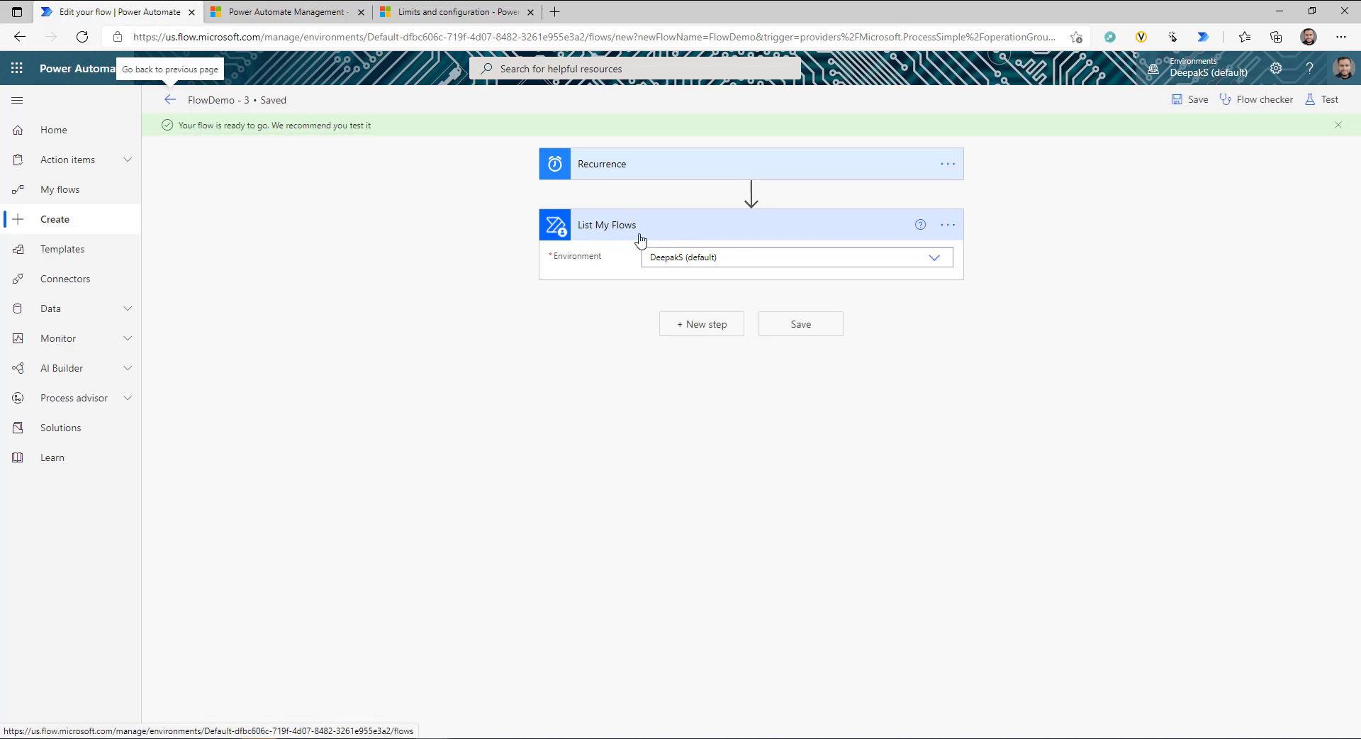
pyautogui.click(1329, 99)
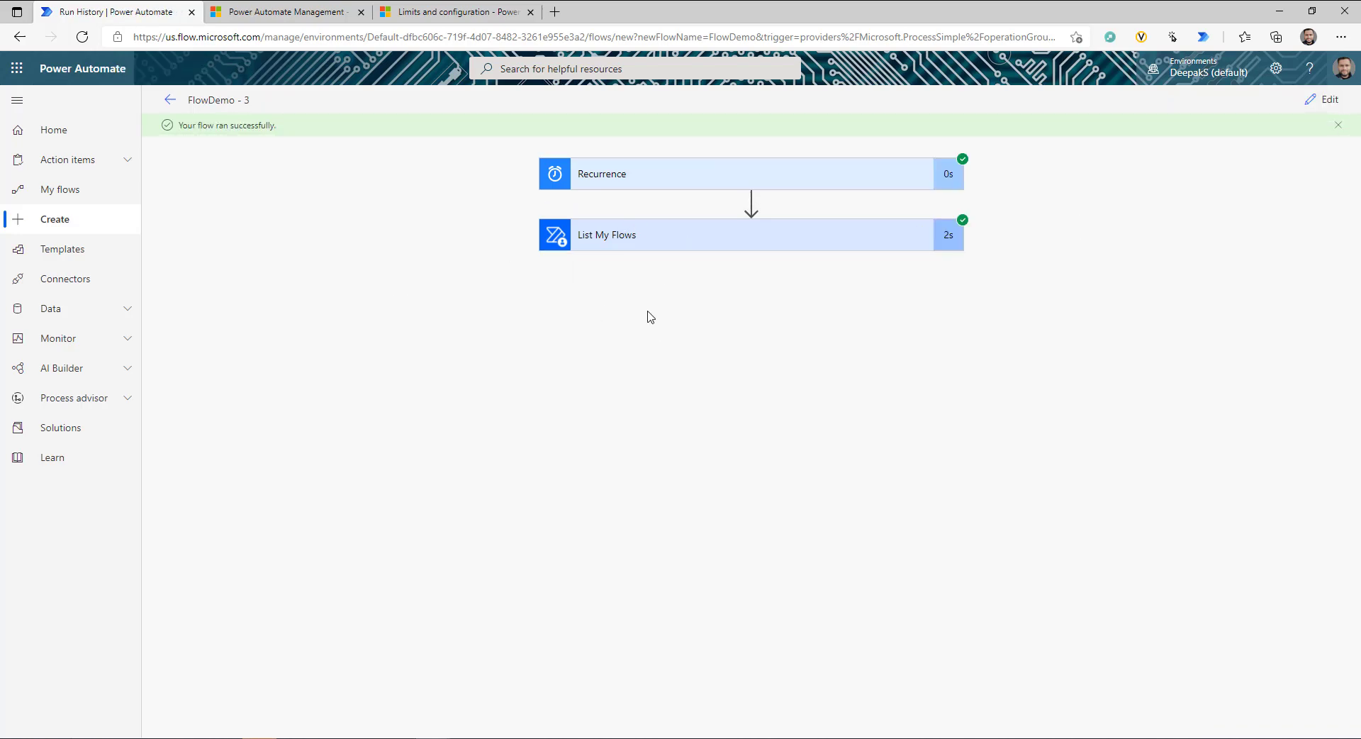
pyautogui.click(687, 241)
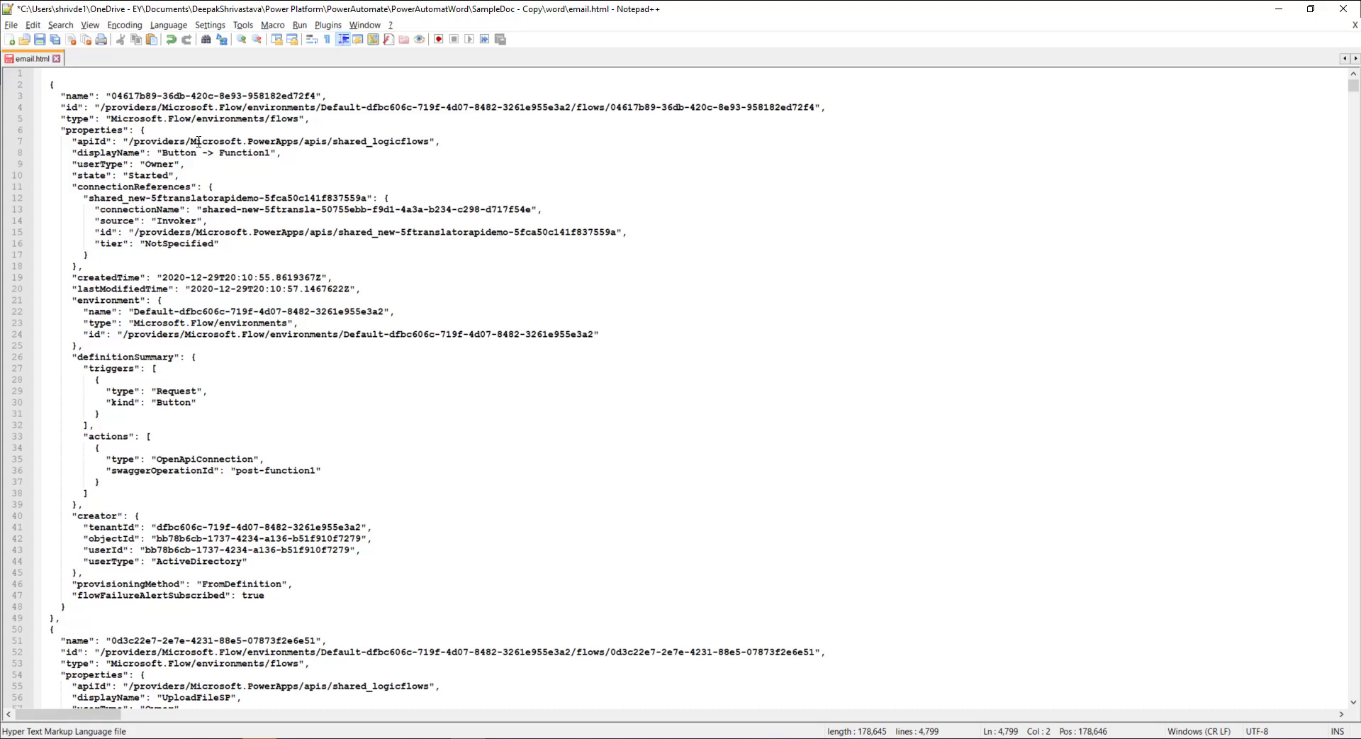
# Switch to Notepad++ and examine the name, displayName, userType and state properties of the first flow record in the JSON output
pyautogui.click(67, 96)
pyautogui.moveTo(79, 97); pyautogui.dragTo(316, 96)
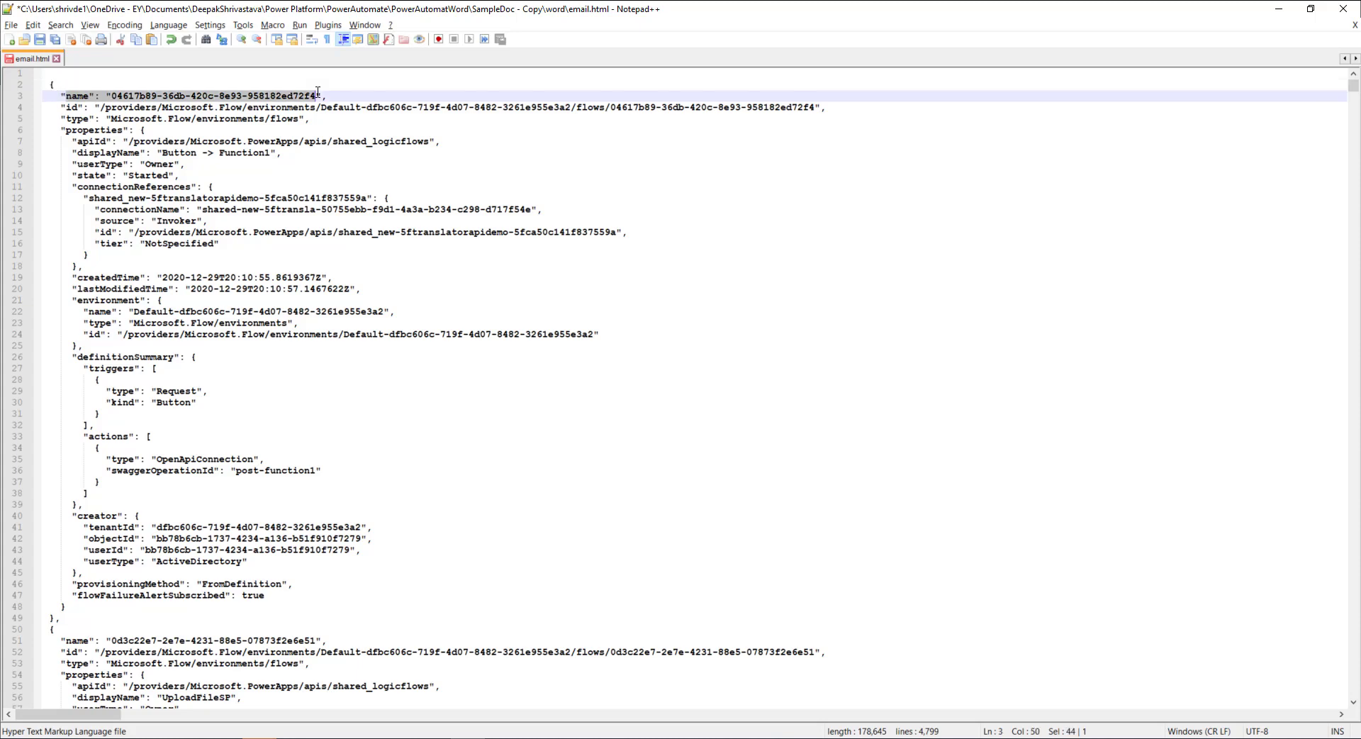
pyautogui.doubleClick(95, 152)
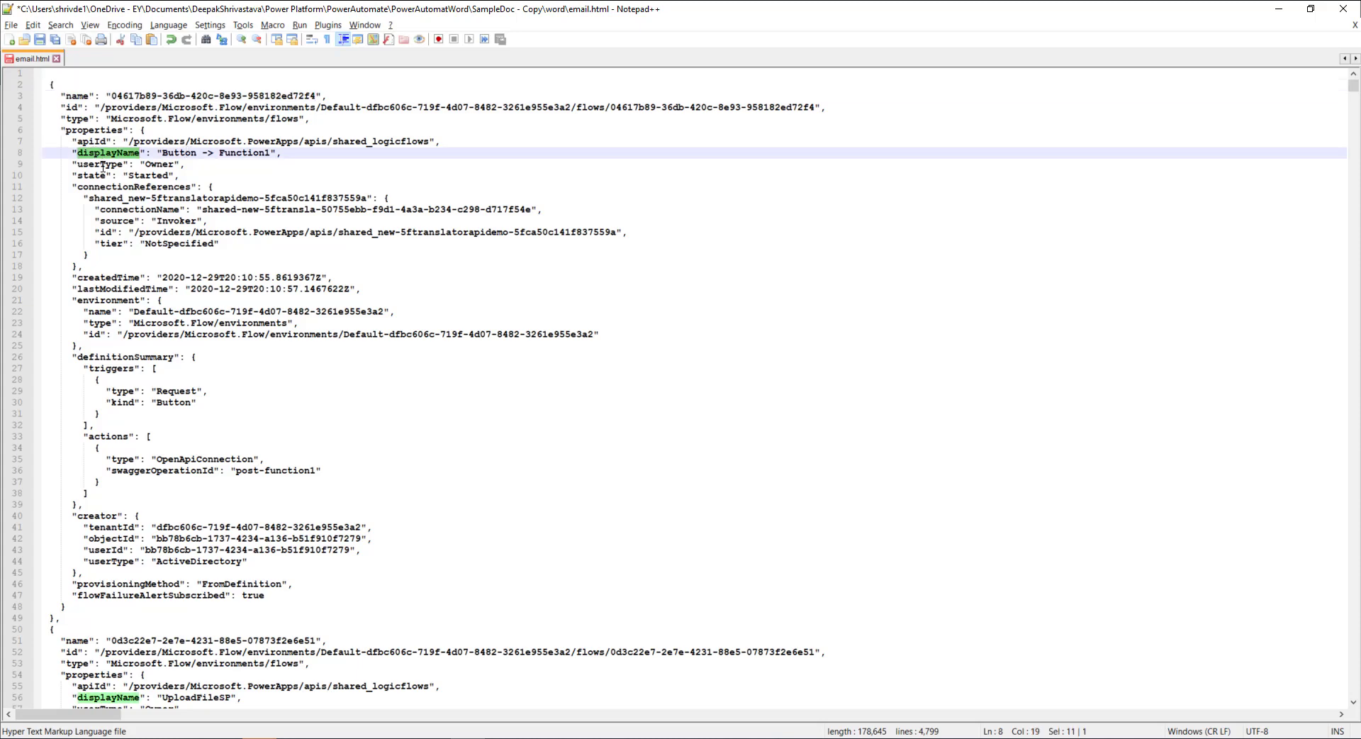
pyautogui.doubleClick(100, 165)
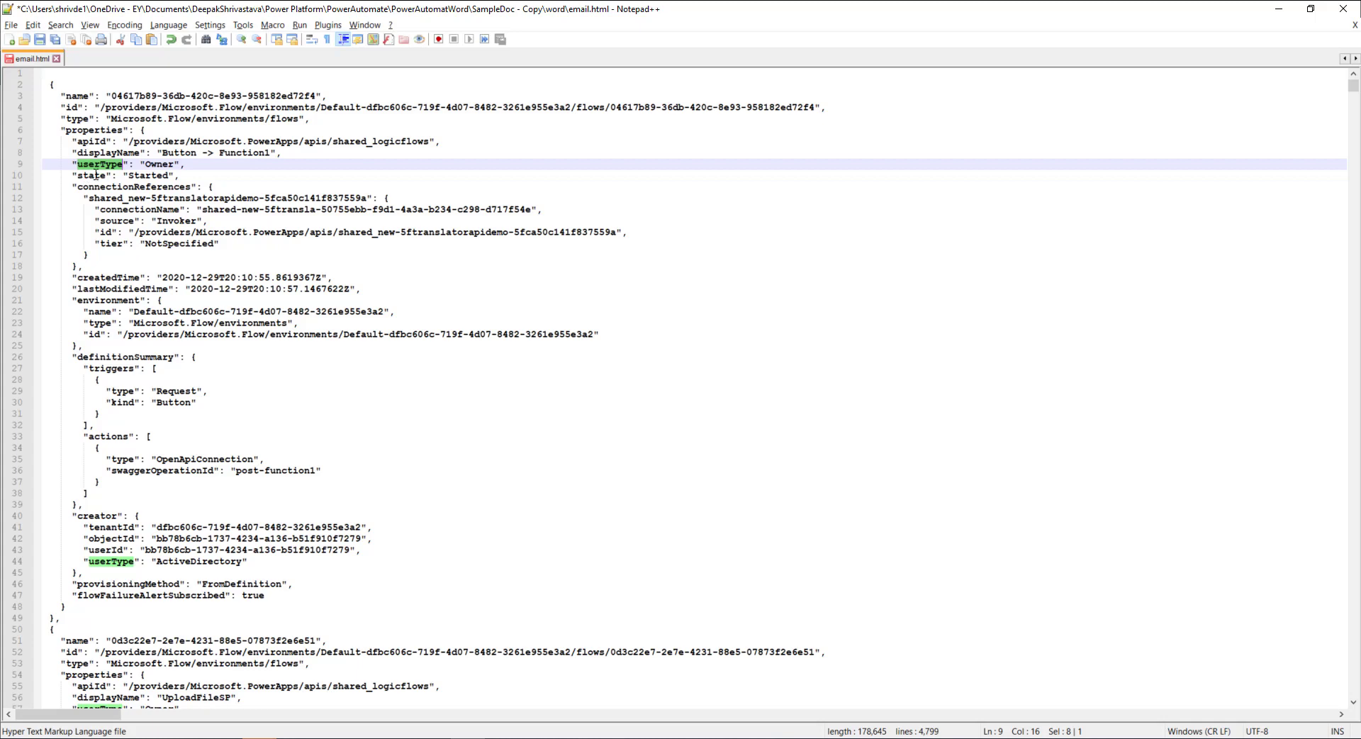
pyautogui.click(95, 175)
pyautogui.moveTo(71, 175); pyautogui.dragTo(186, 174)
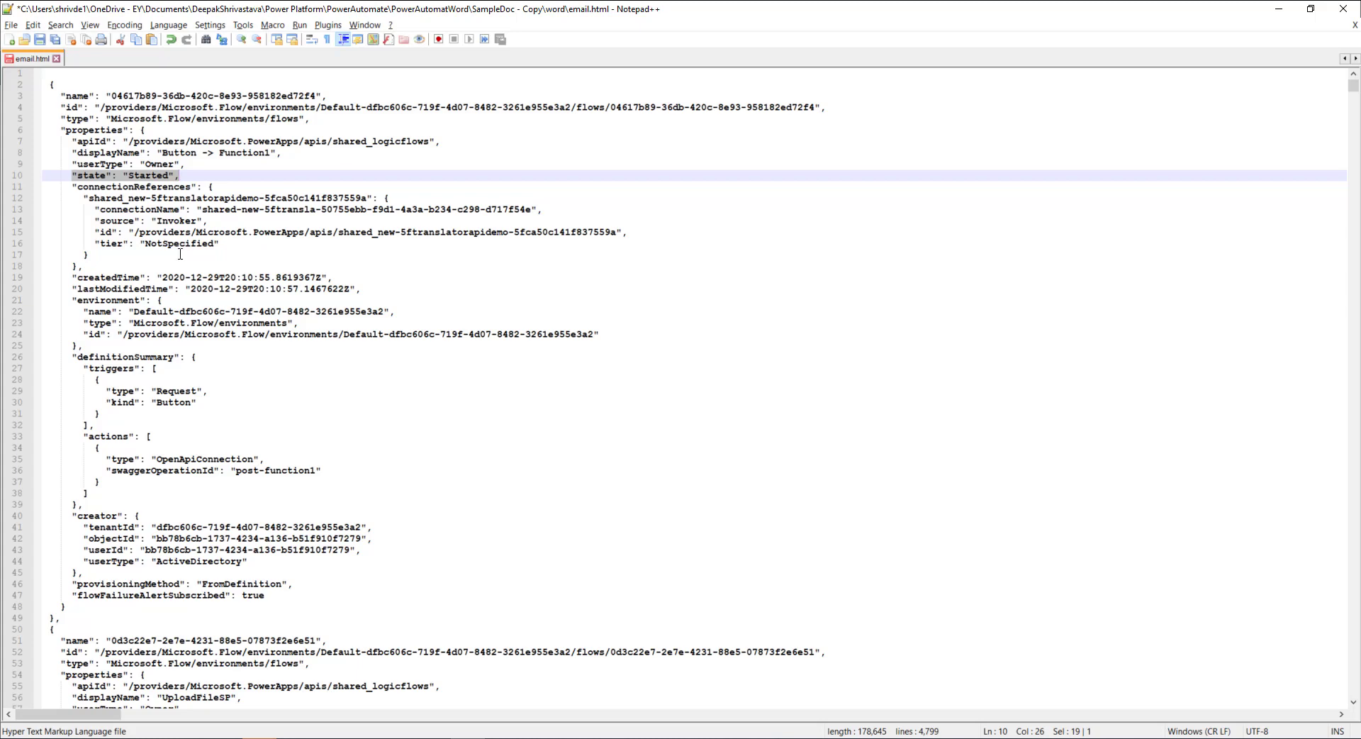
pyautogui.doubleClick(102, 153)
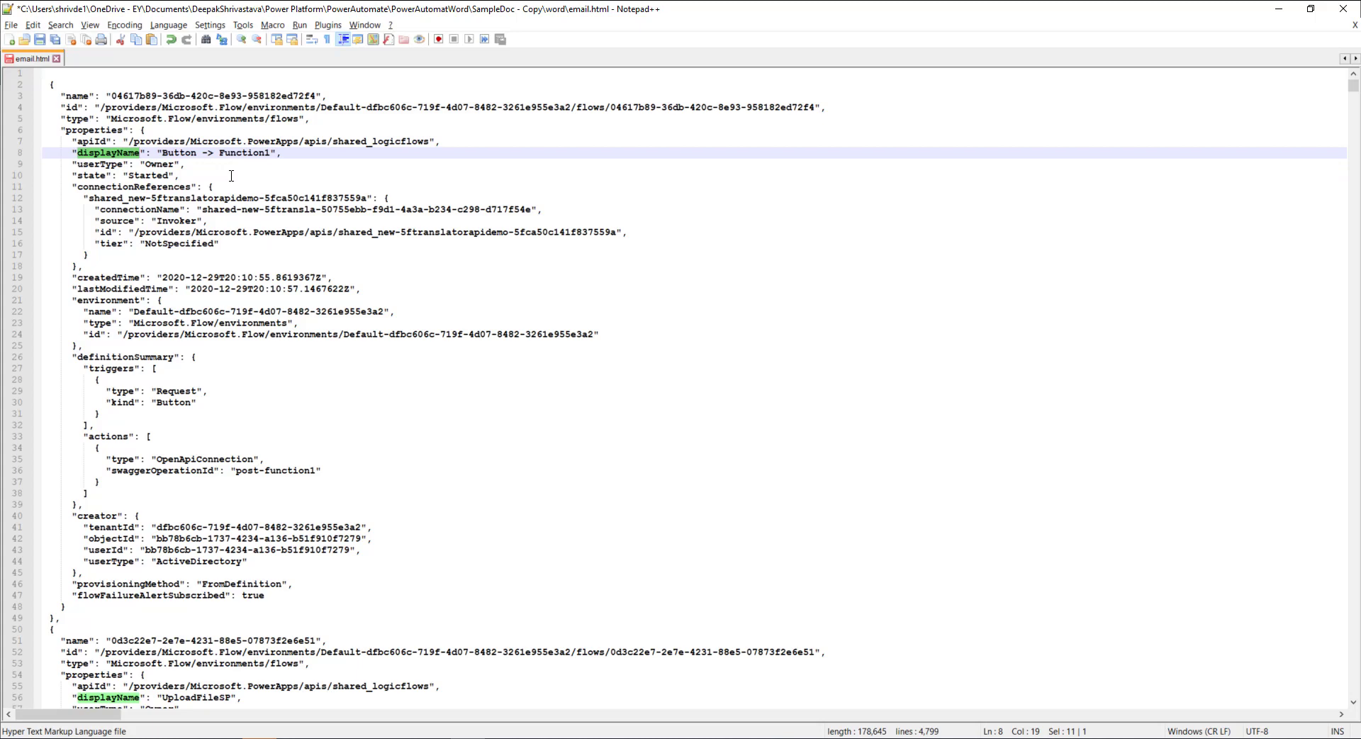
pyautogui.doubleClick(79, 96)
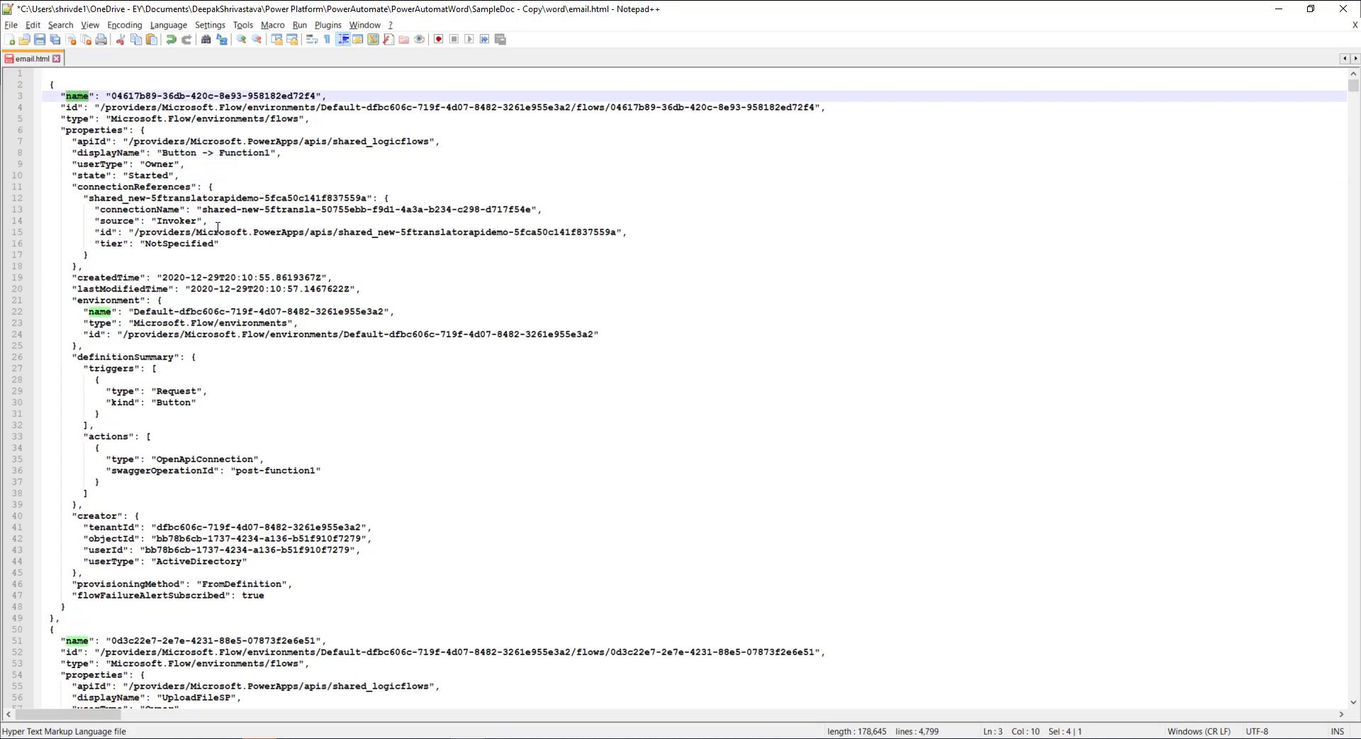
pyautogui.click(85, 130)
pyautogui.moveTo(60, 96); pyautogui.dragTo(171, 608)
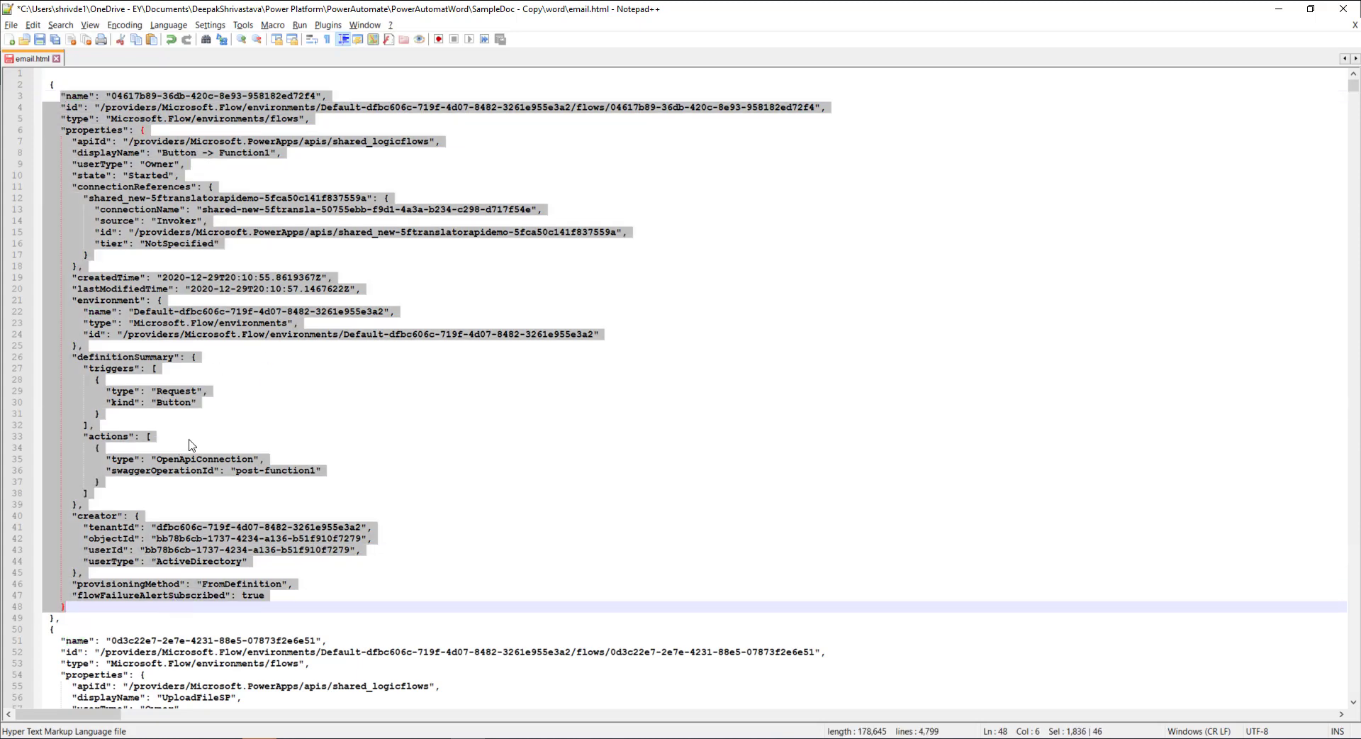
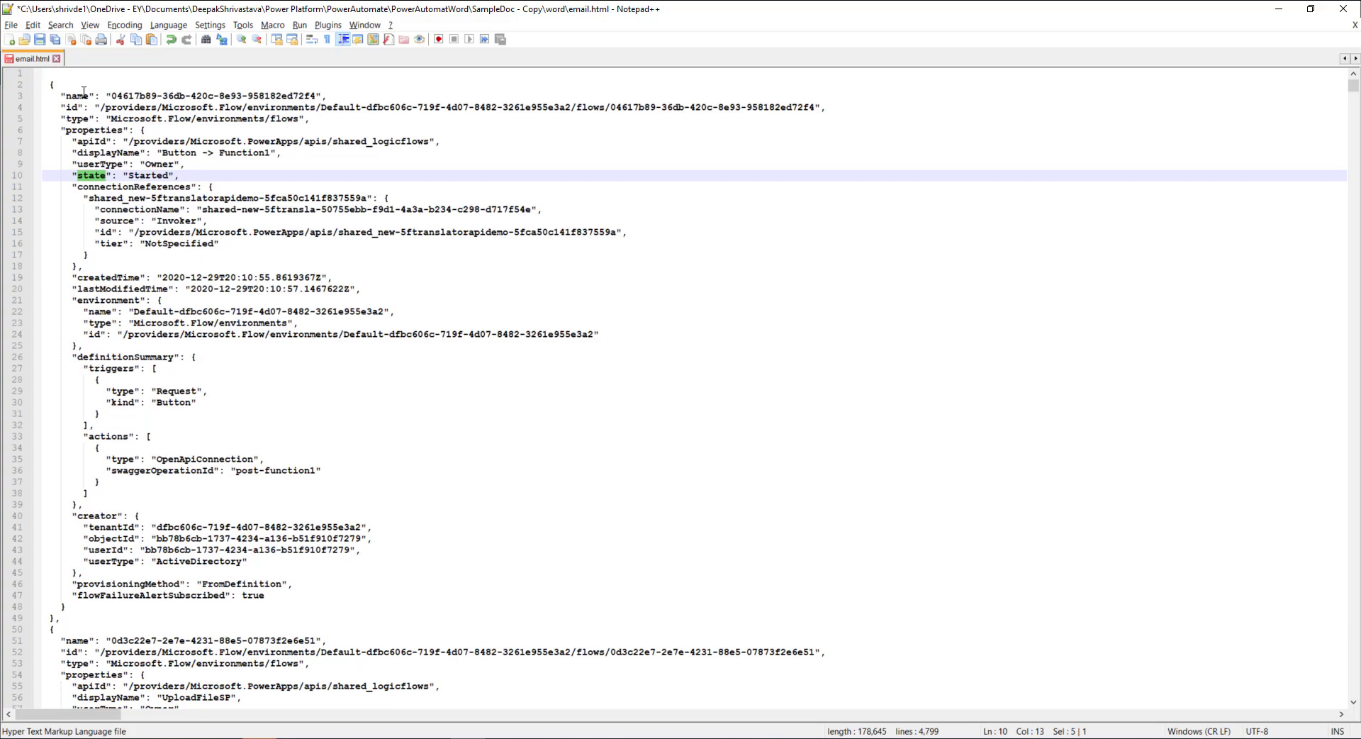
pyautogui.doubleClick(79, 95)
pyautogui.click(107, 152)
pyautogui.doubleClick(107, 153)
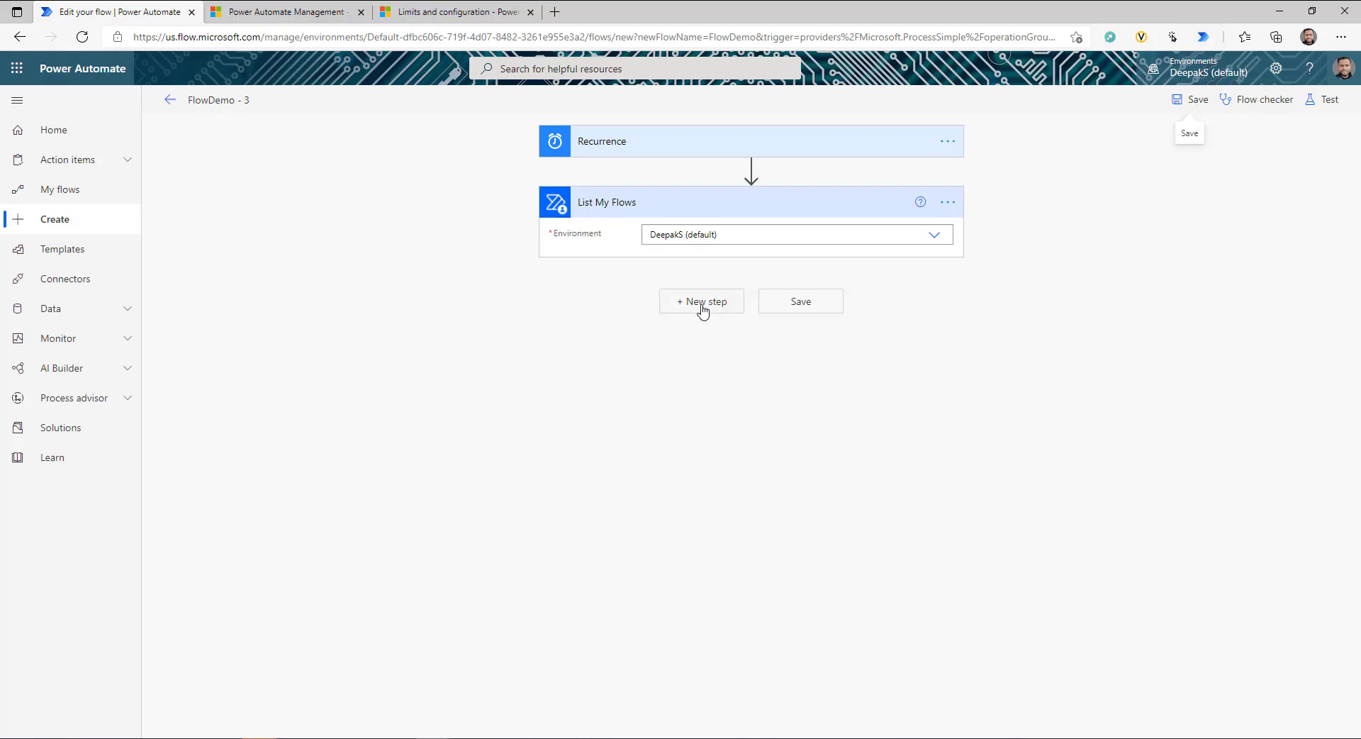
# Add a Filter array action after List My Flows, using the value output of List My Flows as its source array
pyautogui.click(699, 304)
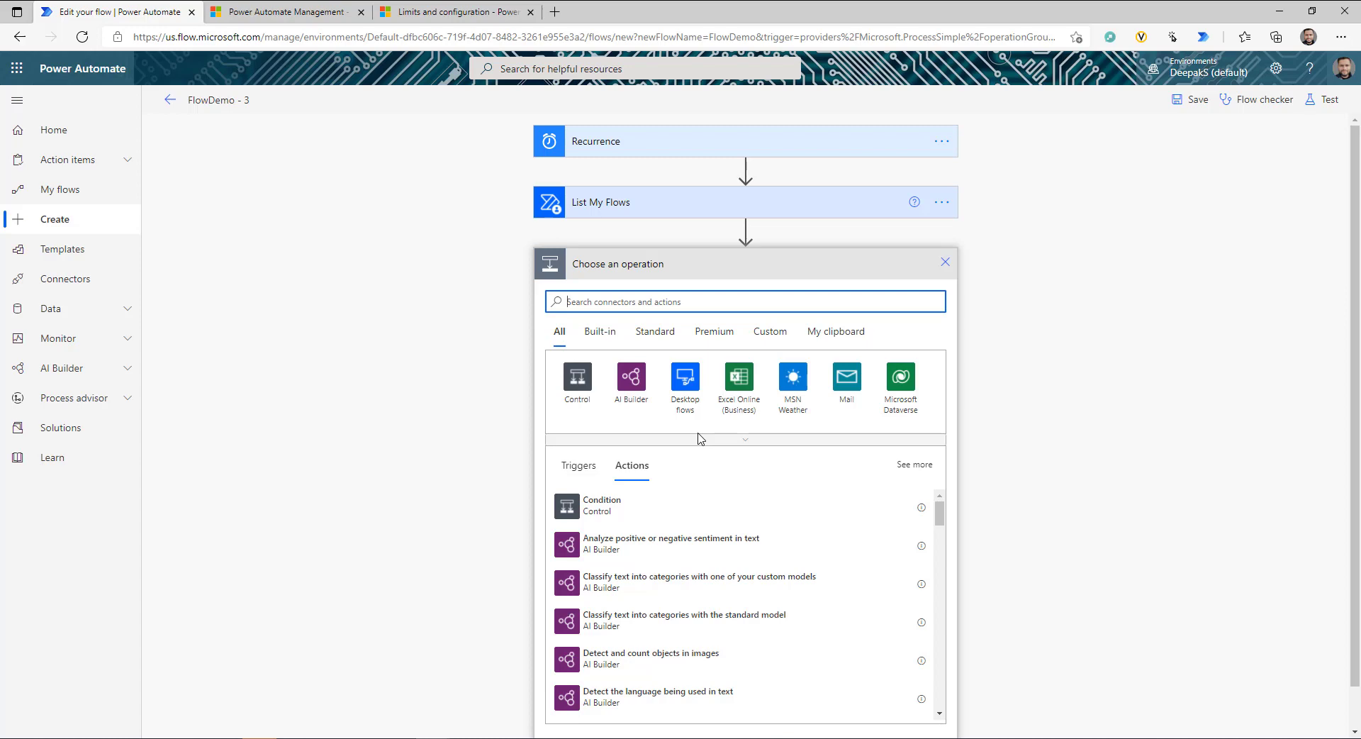
pyautogui.write('filter')
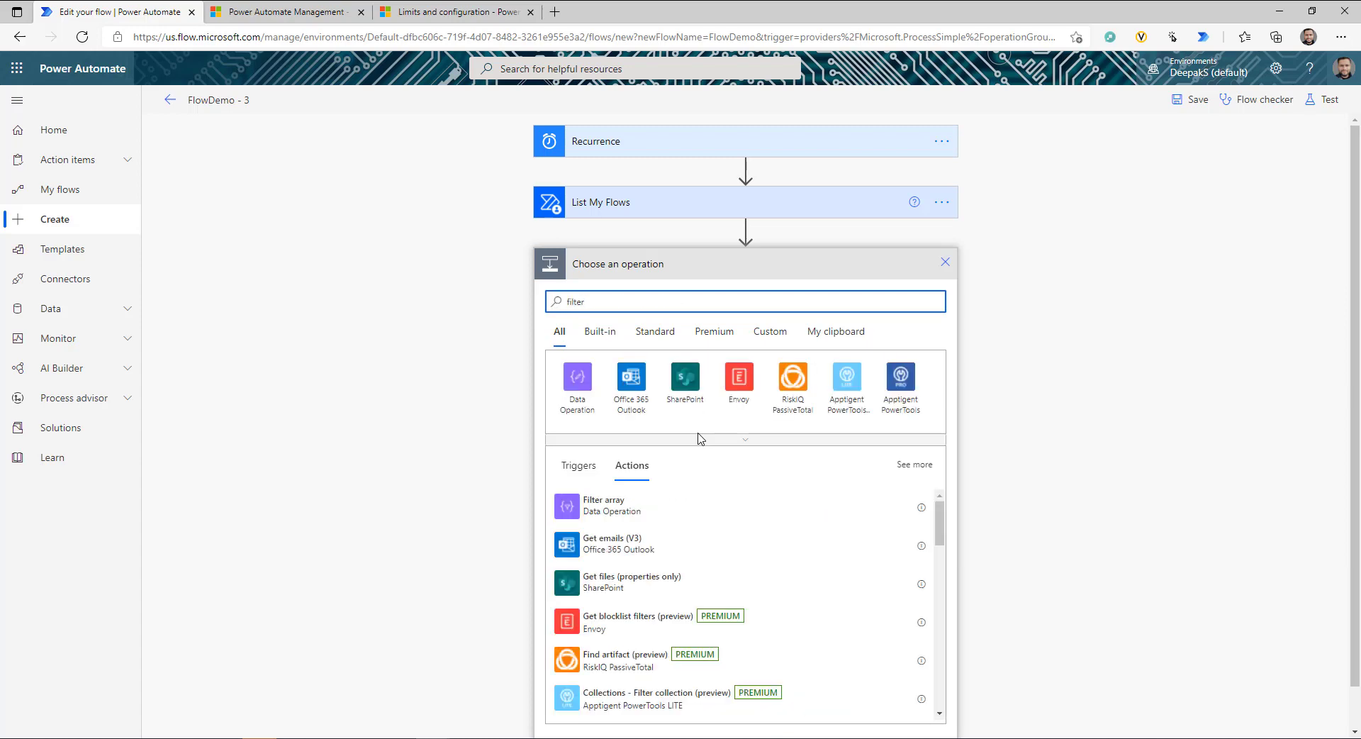
pyautogui.click(603, 504)
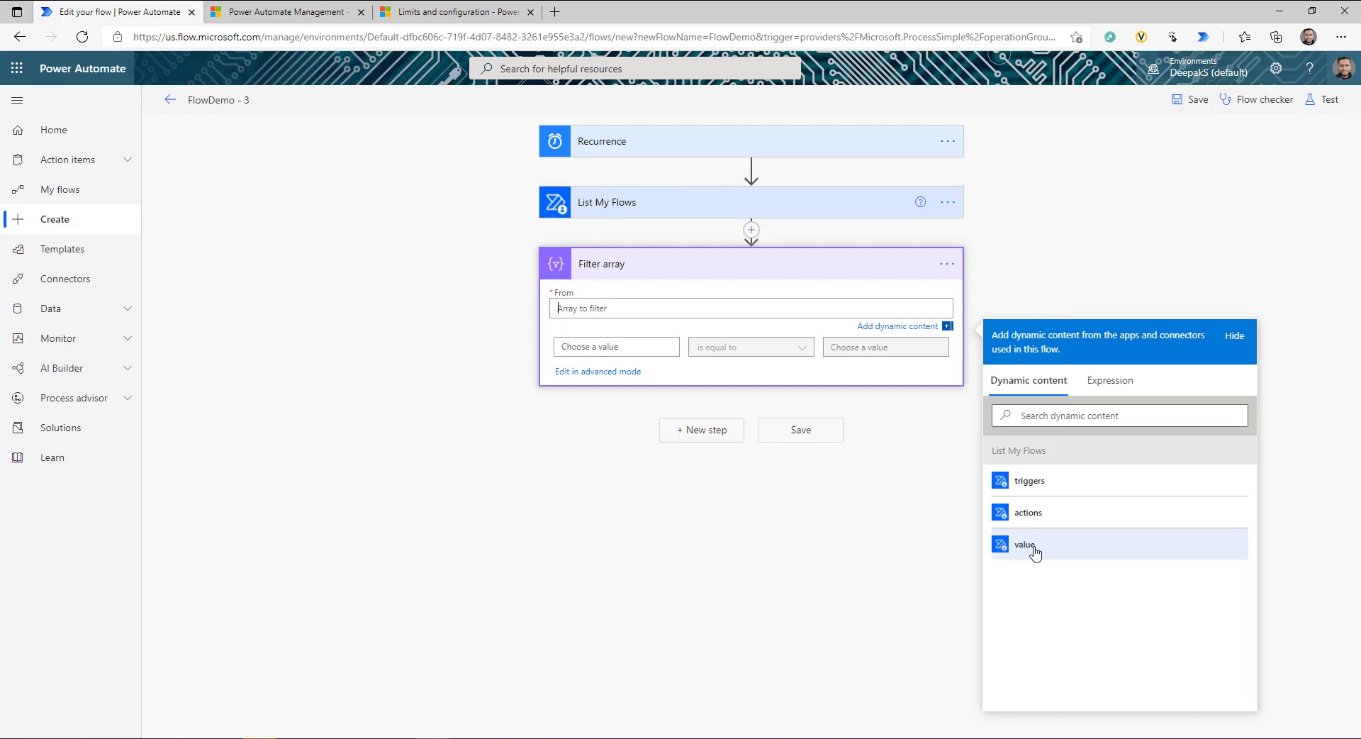
pyautogui.click(1064, 554)
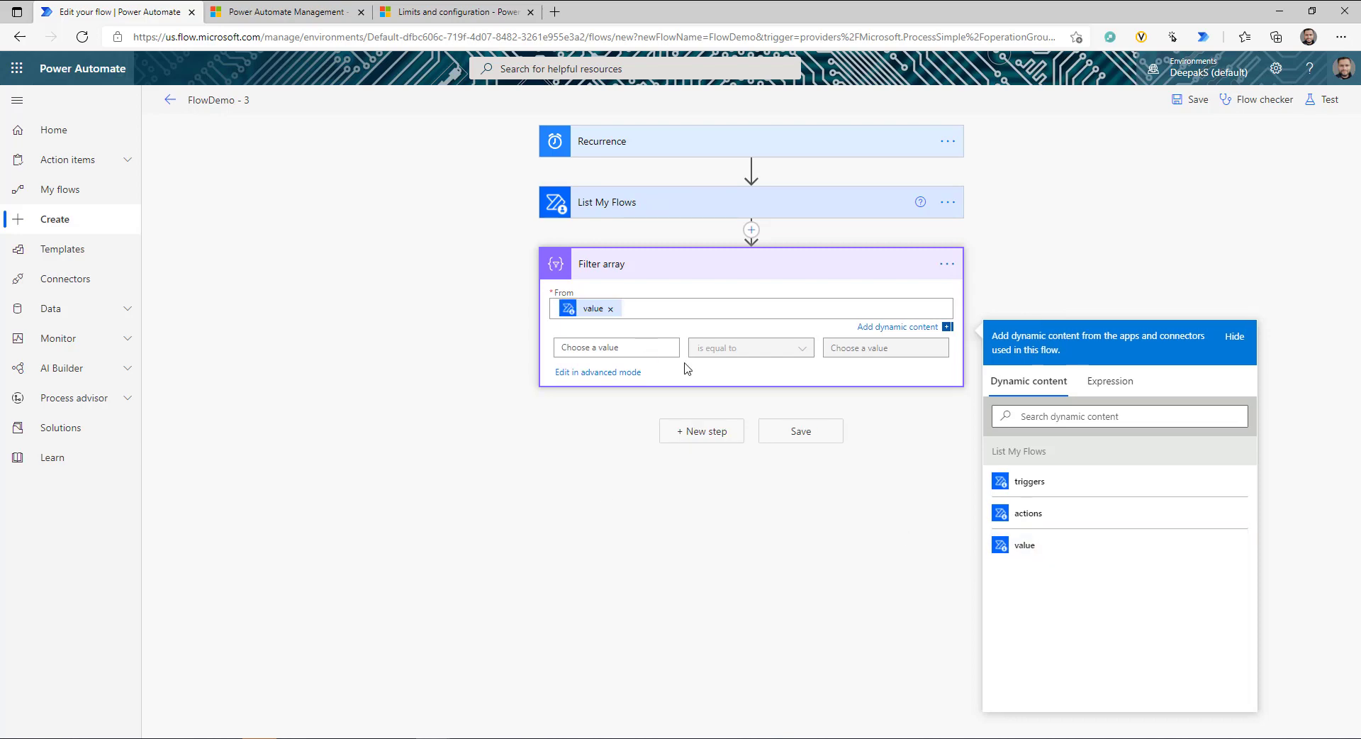
# Set the Filter array condition to Flow State is equal to Stopped
pyautogui.click(638, 347)
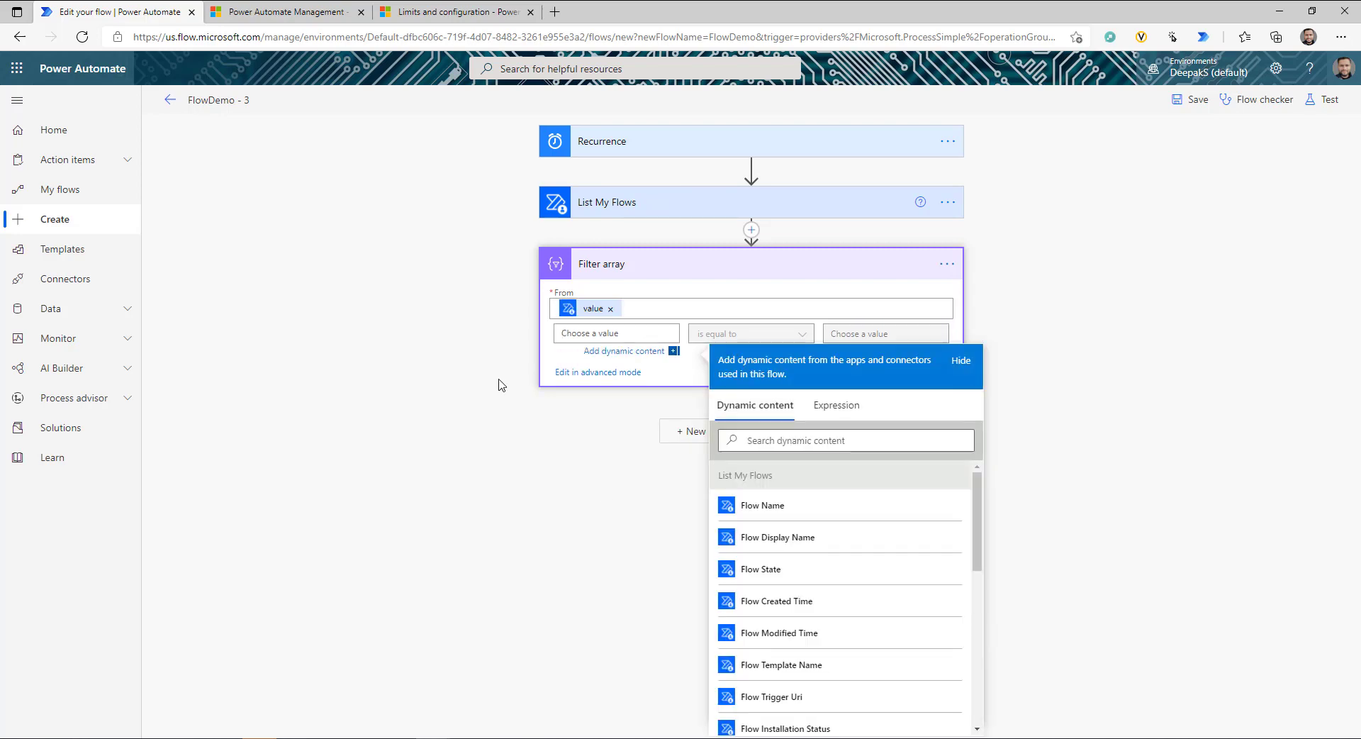
pyautogui.click(775, 580)
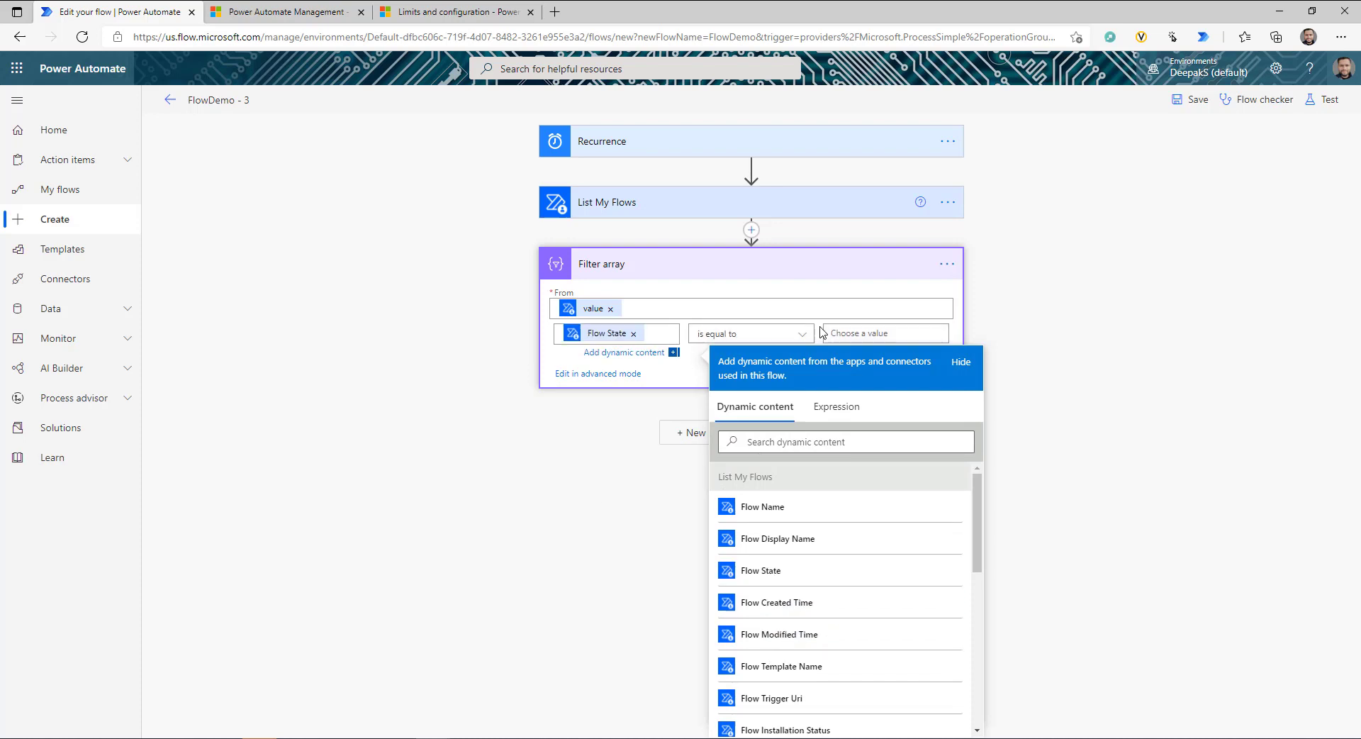
pyautogui.click(845, 332)
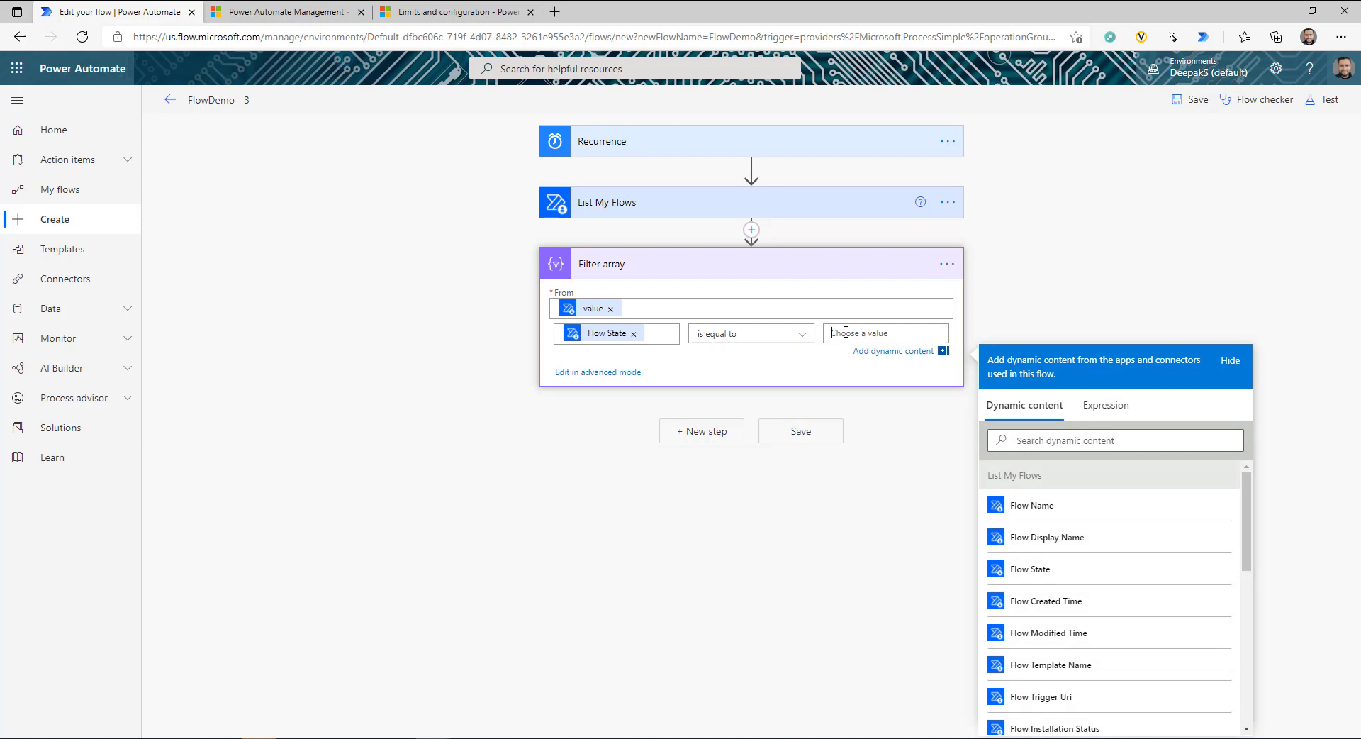
pyautogui.write('Stopped')
# Search the JSON output in Notepad++ for Stopped, examine the matching flow's state property, and return to the flow editor
pyautogui.doubleClick(845, 334)
pyautogui.hotkey('ctrl', 'c')
pyautogui.hotkey('alt', 'Tab')
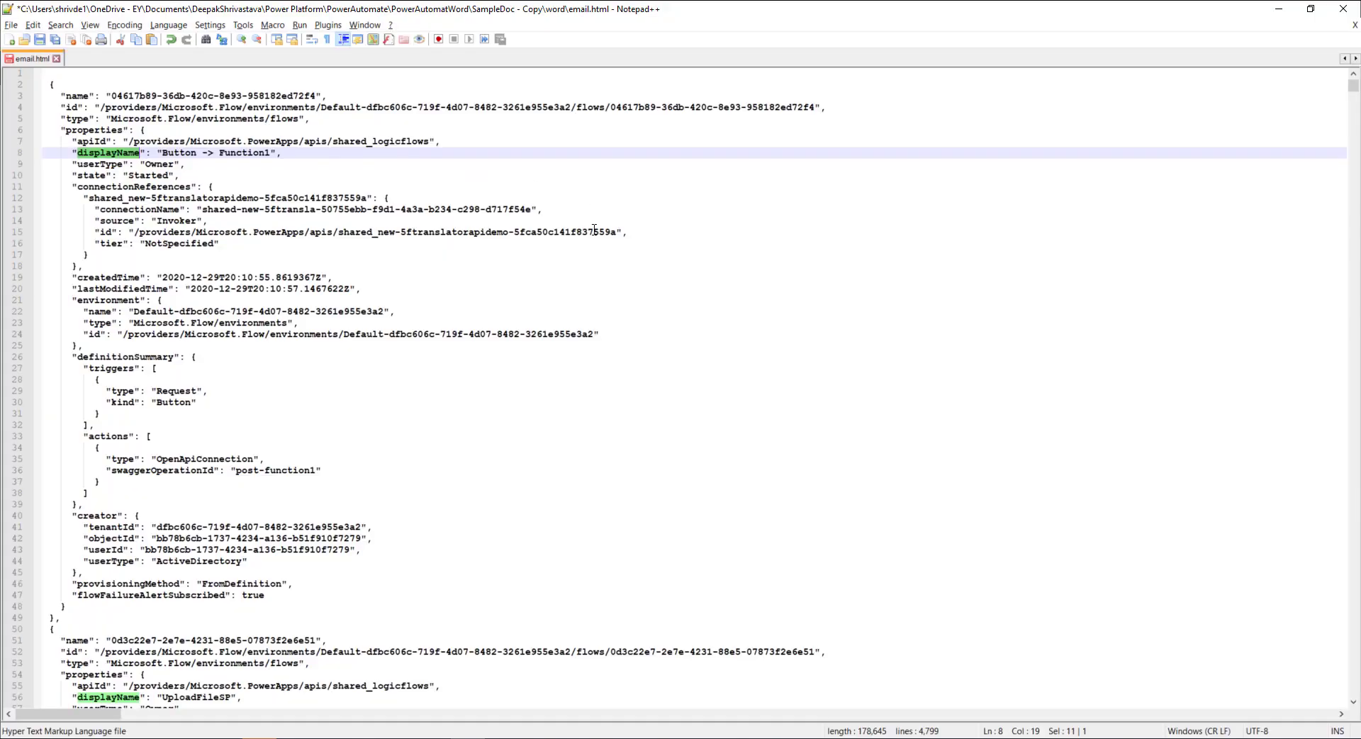
pyautogui.hotkey('ctrl', 'f')
pyautogui.hotkey('ctrl', 'v')
pyautogui.press('Return')
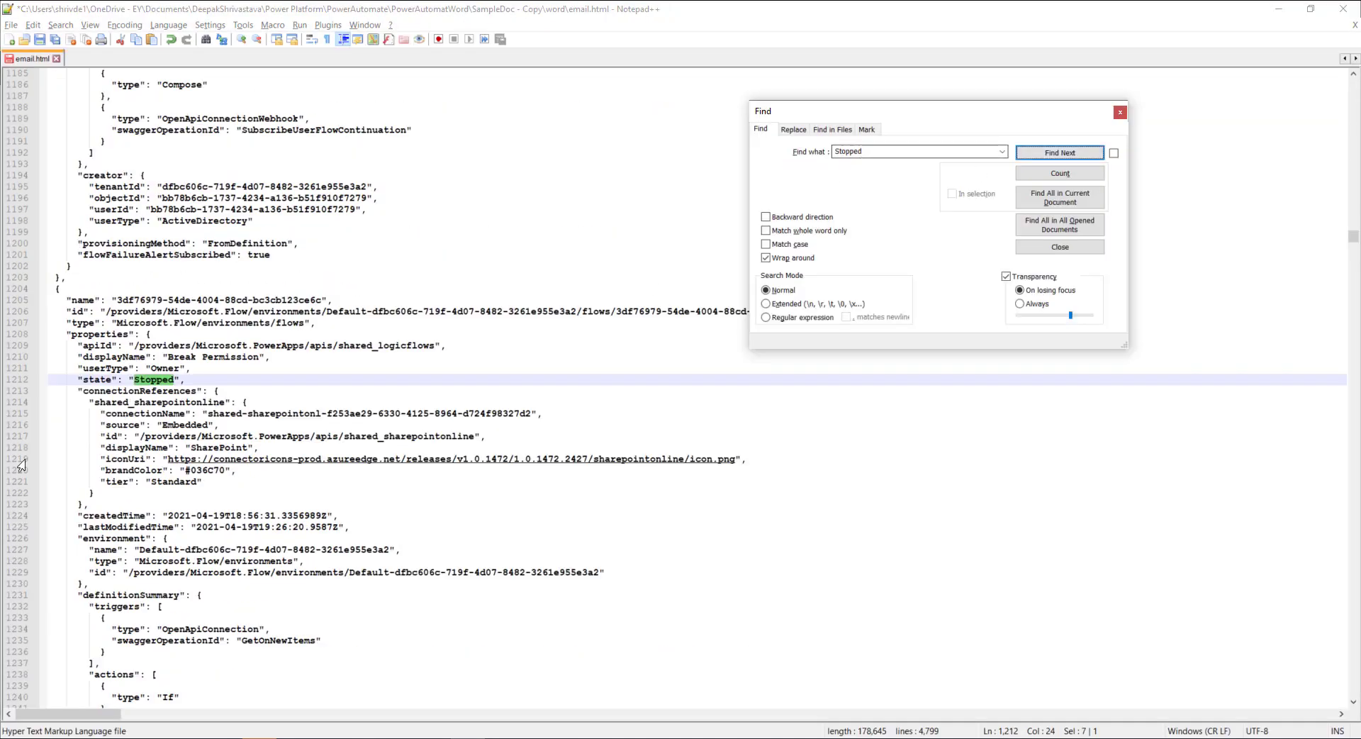
pyautogui.click(94, 373)
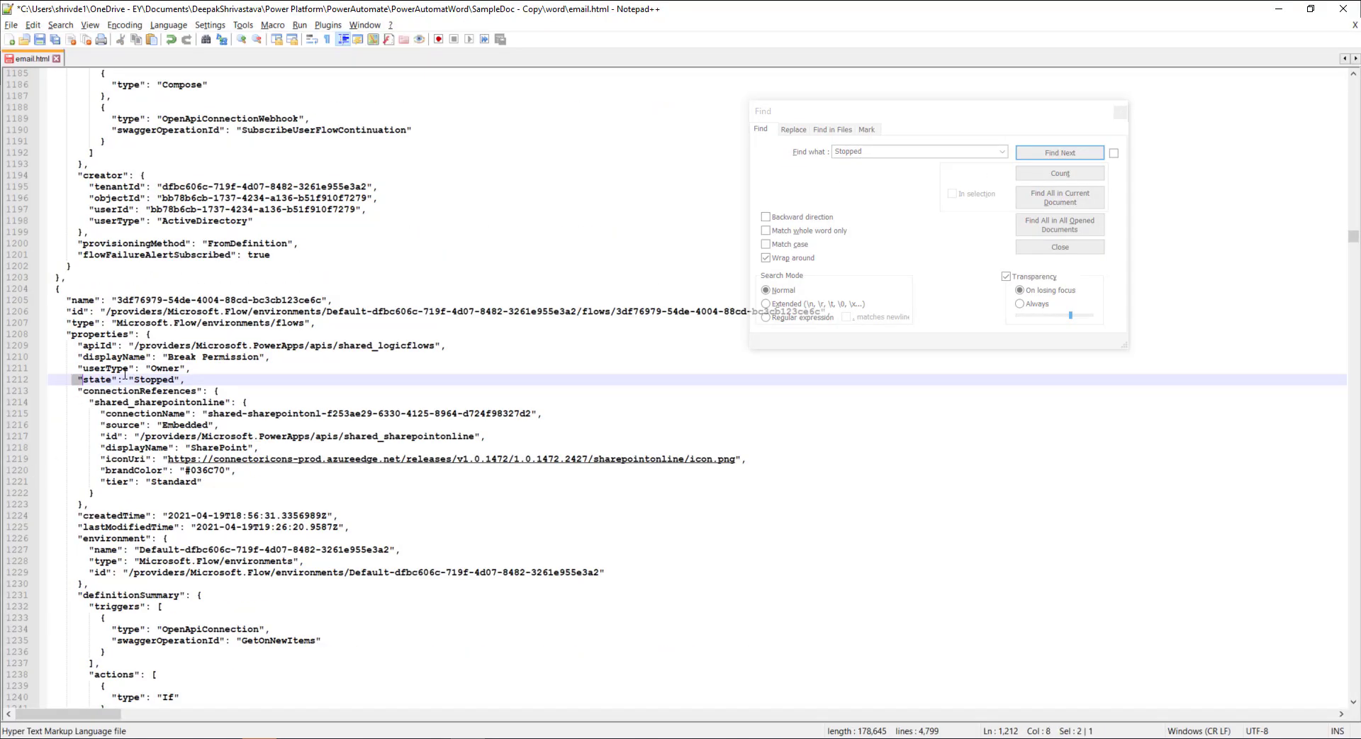
pyautogui.moveTo(125, 373); pyautogui.dragTo(186, 379)
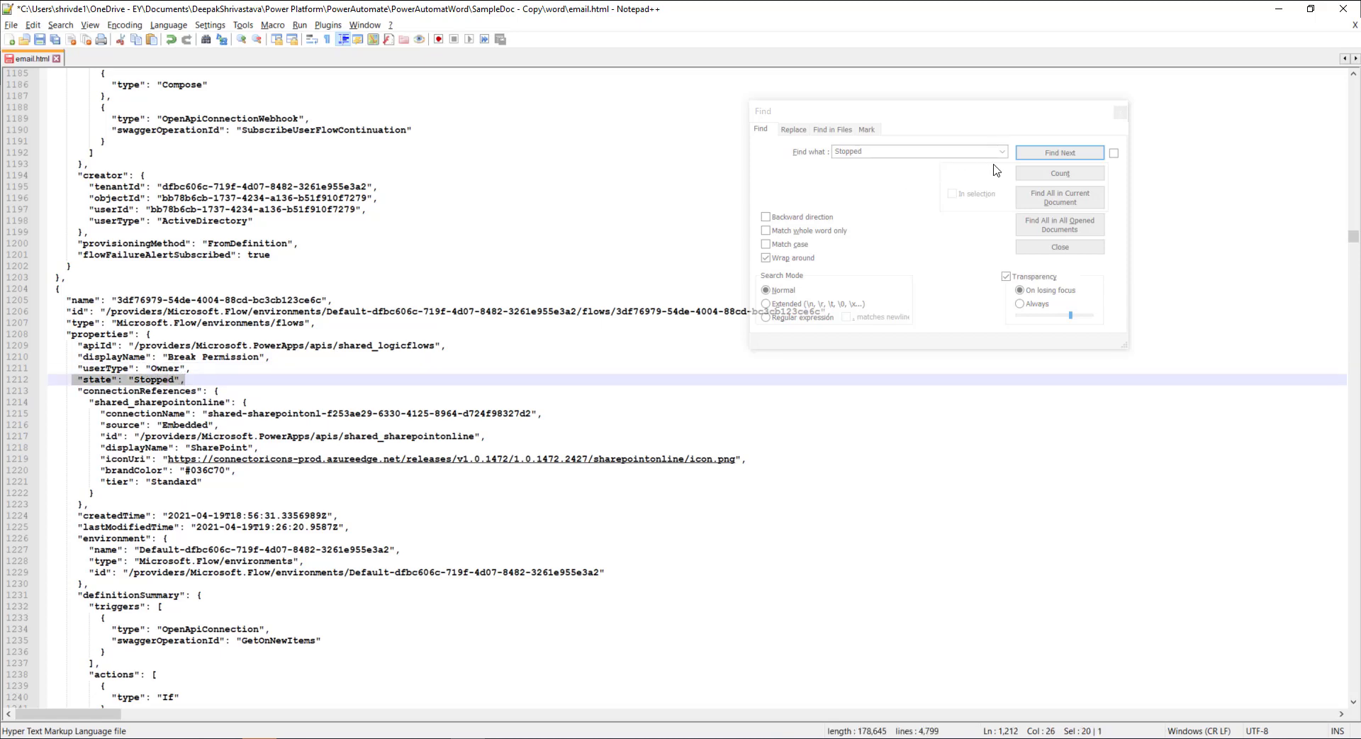
pyautogui.click(1063, 154)
pyautogui.click(1067, 156)
pyautogui.click(1071, 157)
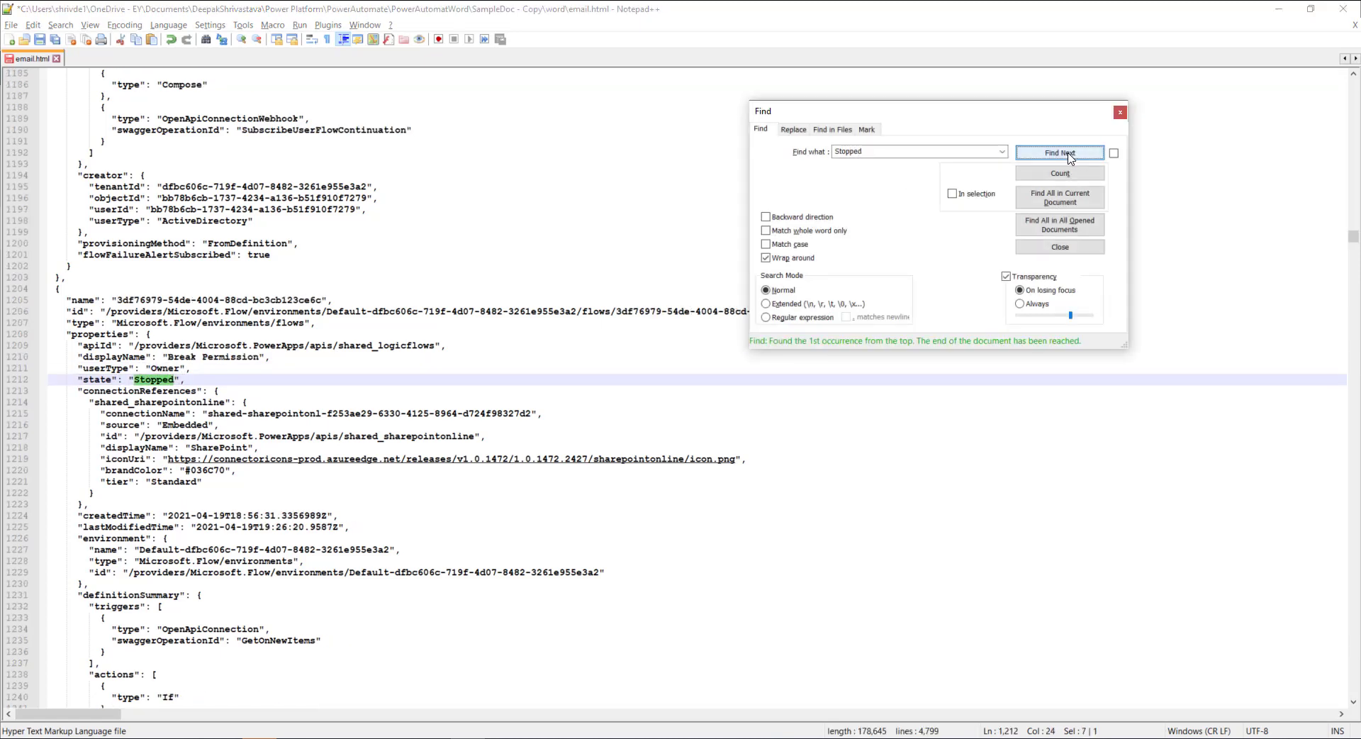
pyautogui.click(1121, 112)
pyautogui.click(1280, 9)
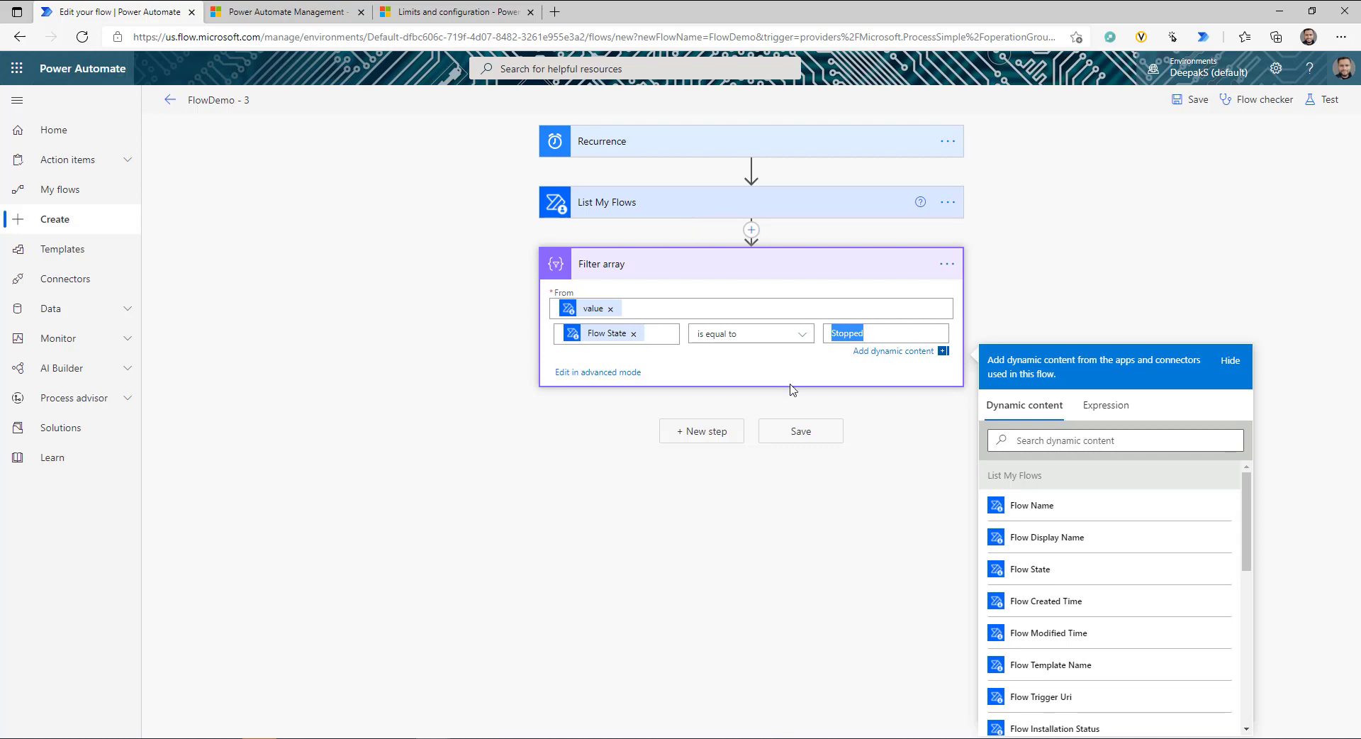
# Test the flow and examine the body output of the Filter array action in the run details
pyautogui.click(1323, 100)
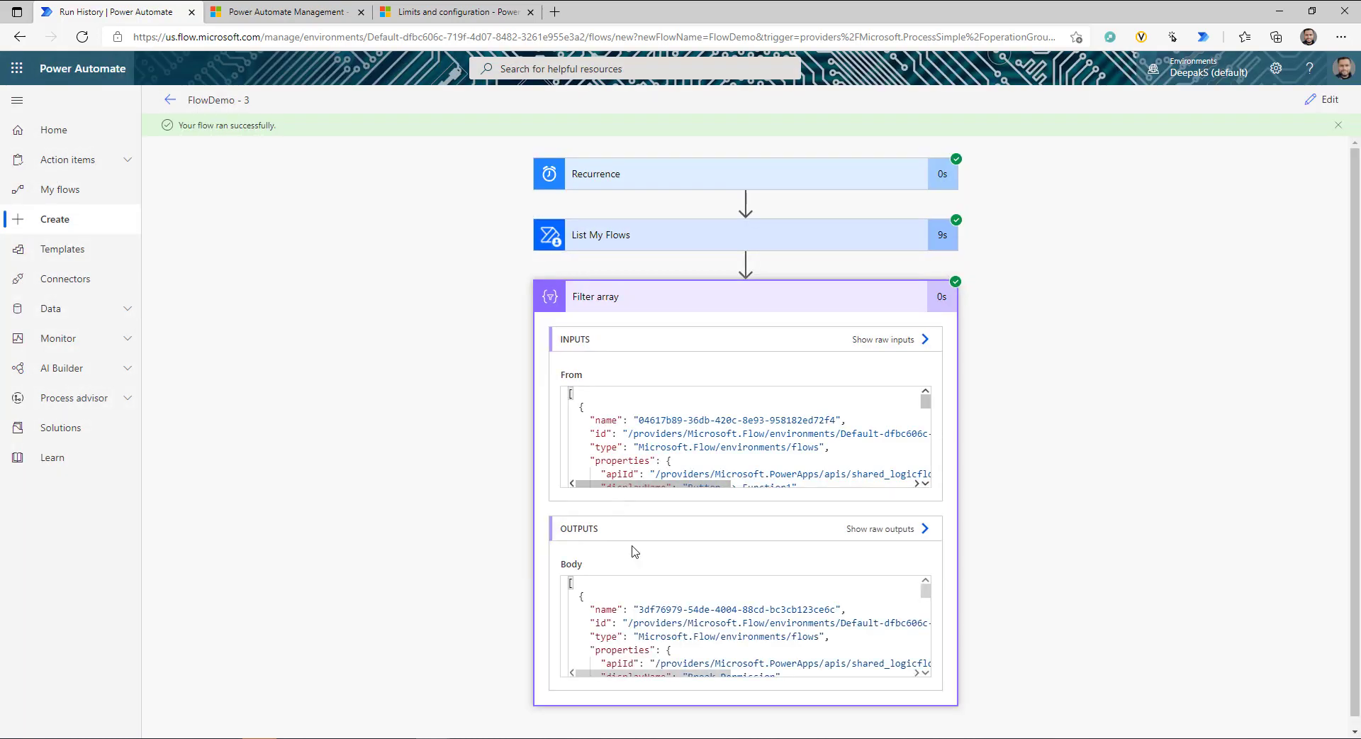
pyautogui.moveTo(926, 580)
pyautogui.mouseDown()
pyautogui.moveTo(927, 660)
pyautogui.moveTo(927, 575)
pyautogui.mouseUp()
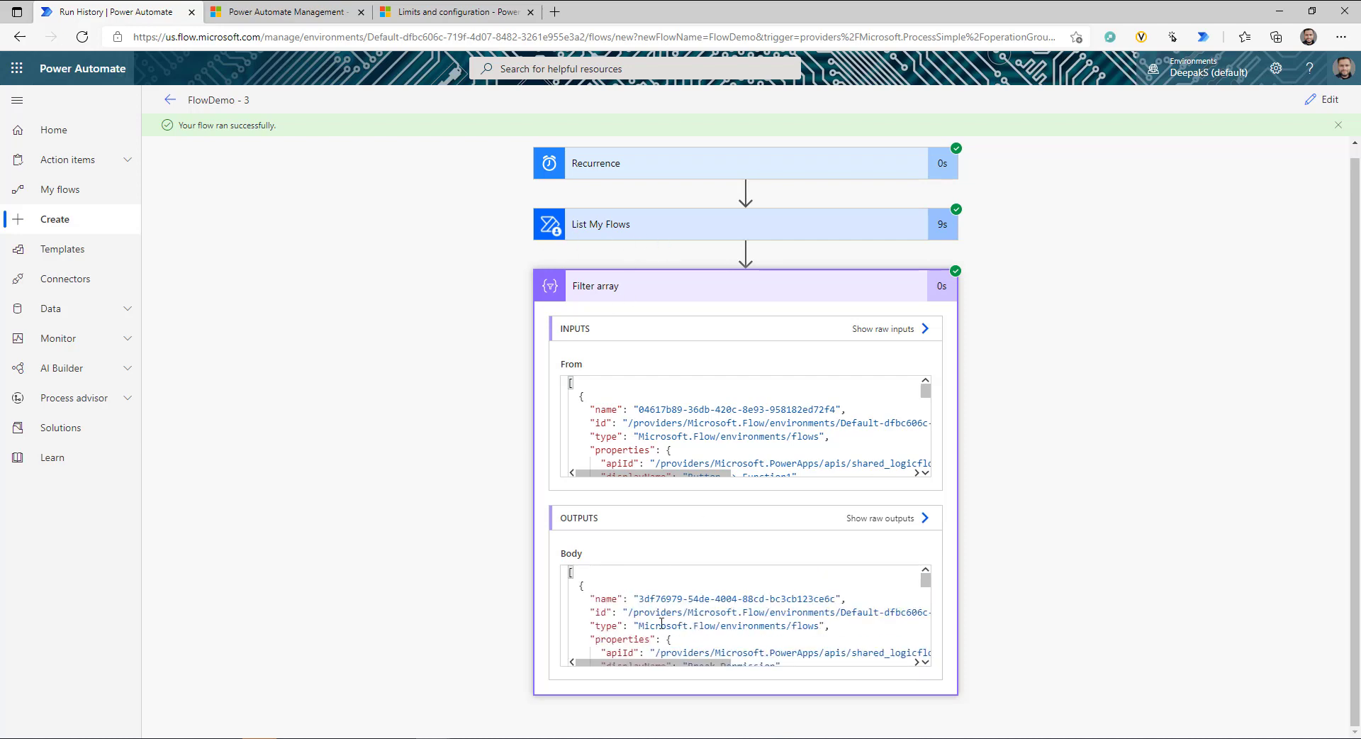
pyautogui.moveTo(683, 599); pyautogui.dragTo(723, 595)
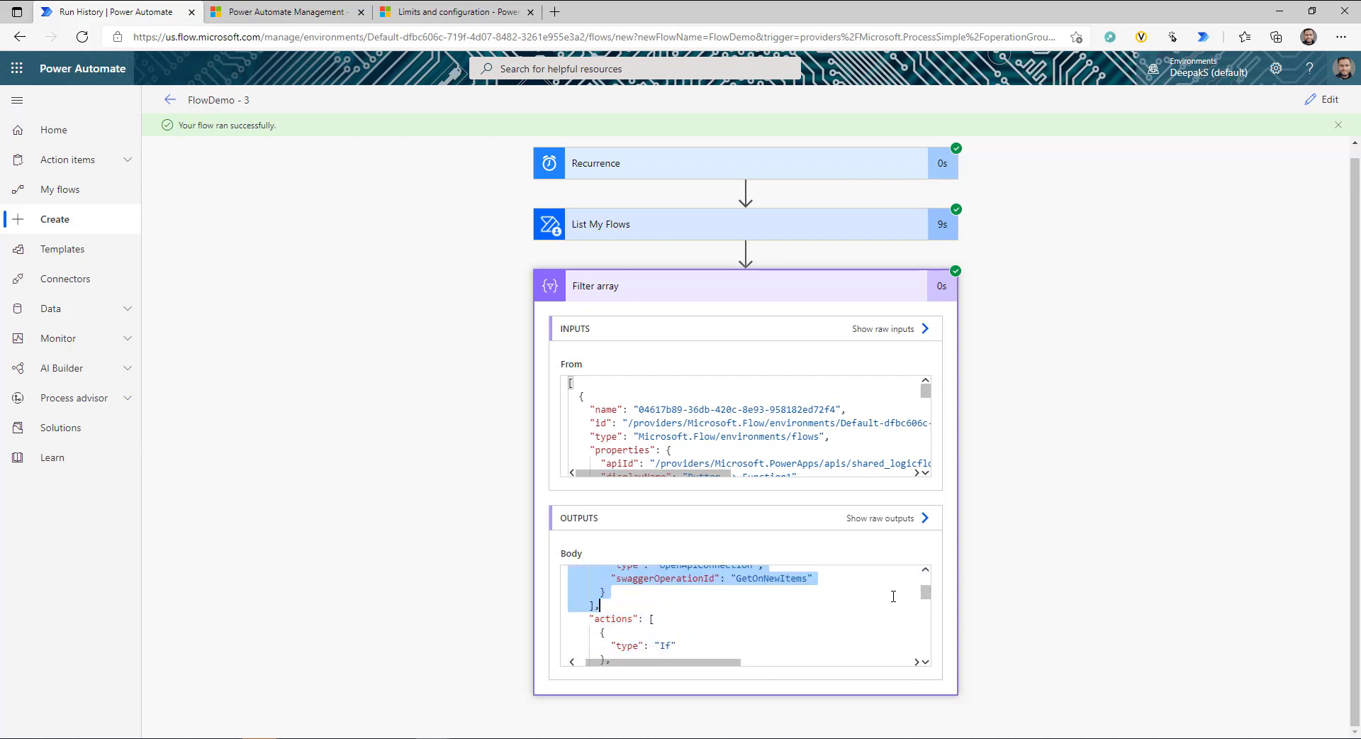
pyautogui.click(723, 596)
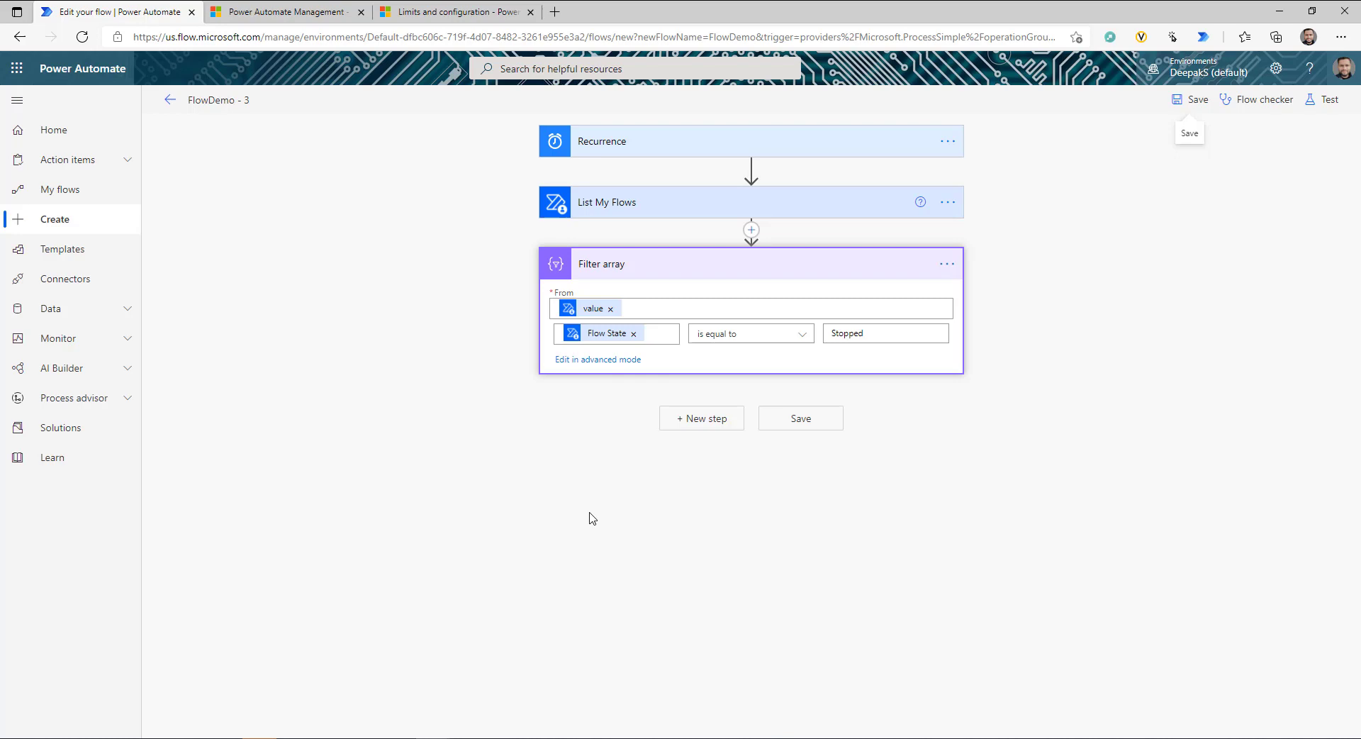
# Open flow.microsoft.com in a new browser tab and select the XmlProcessor_Prod flow in the cloud flows list
pyautogui.click(556, 12)
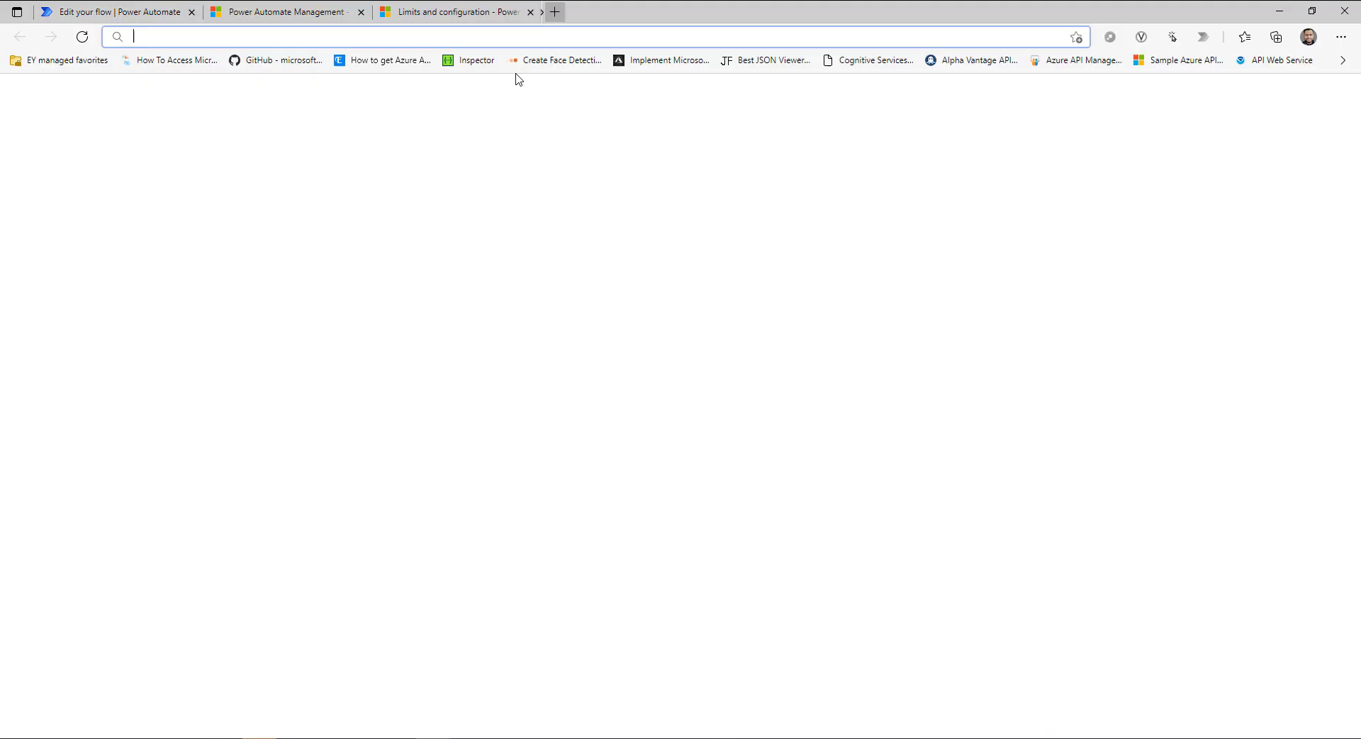
pyautogui.write('flo')
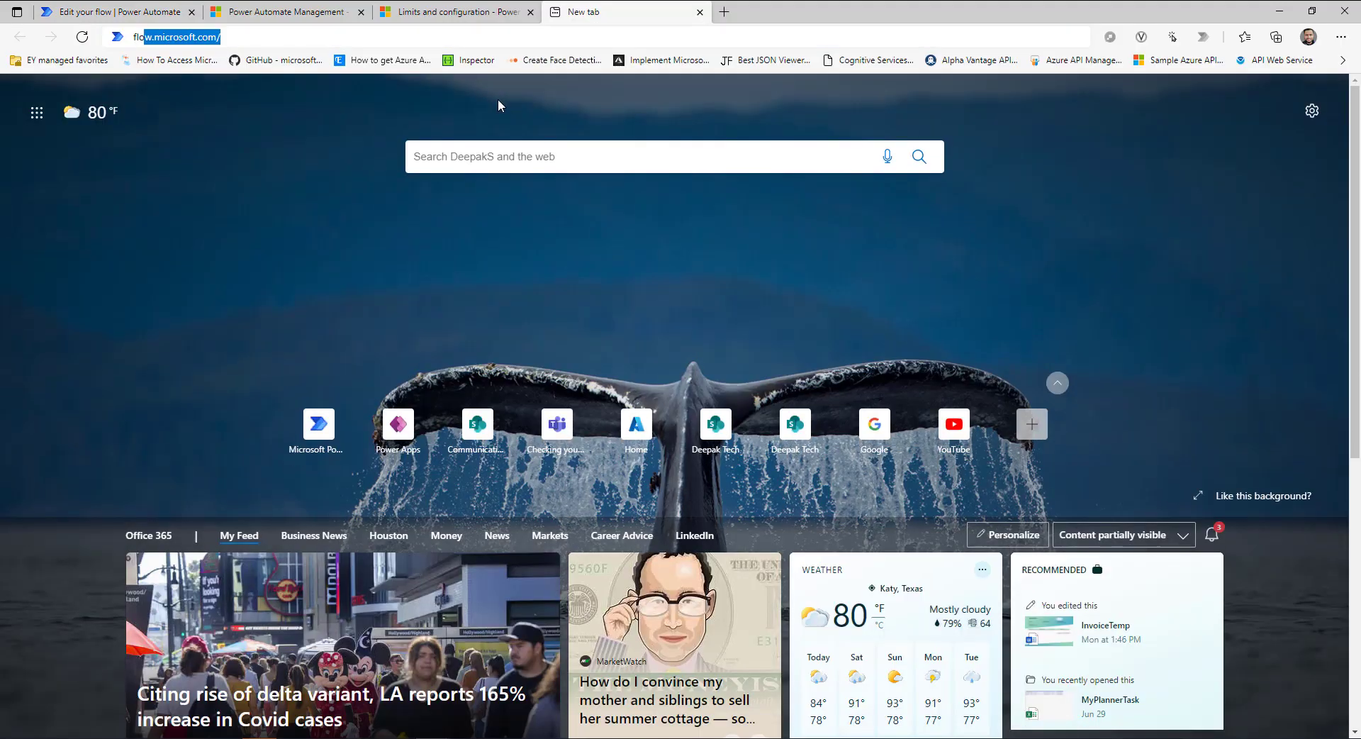
pyautogui.press('Return')
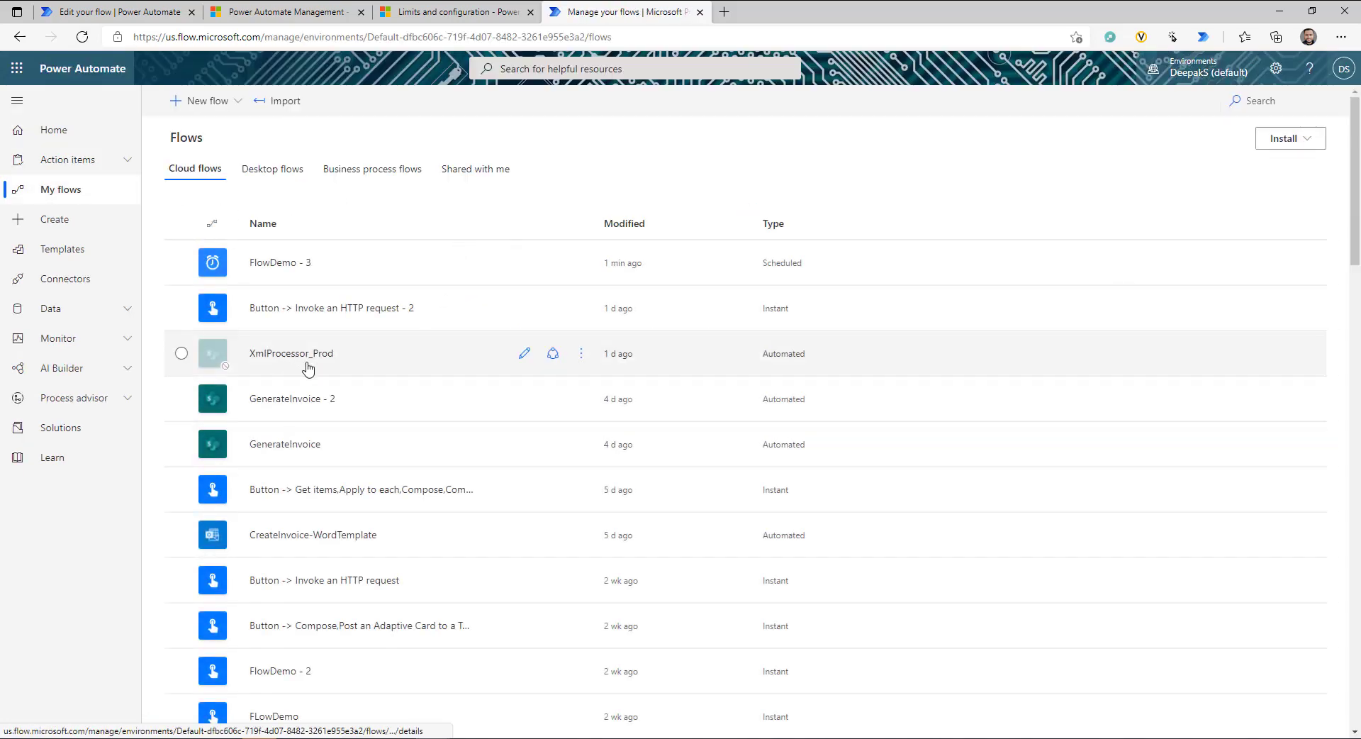
pyautogui.click(326, 362)
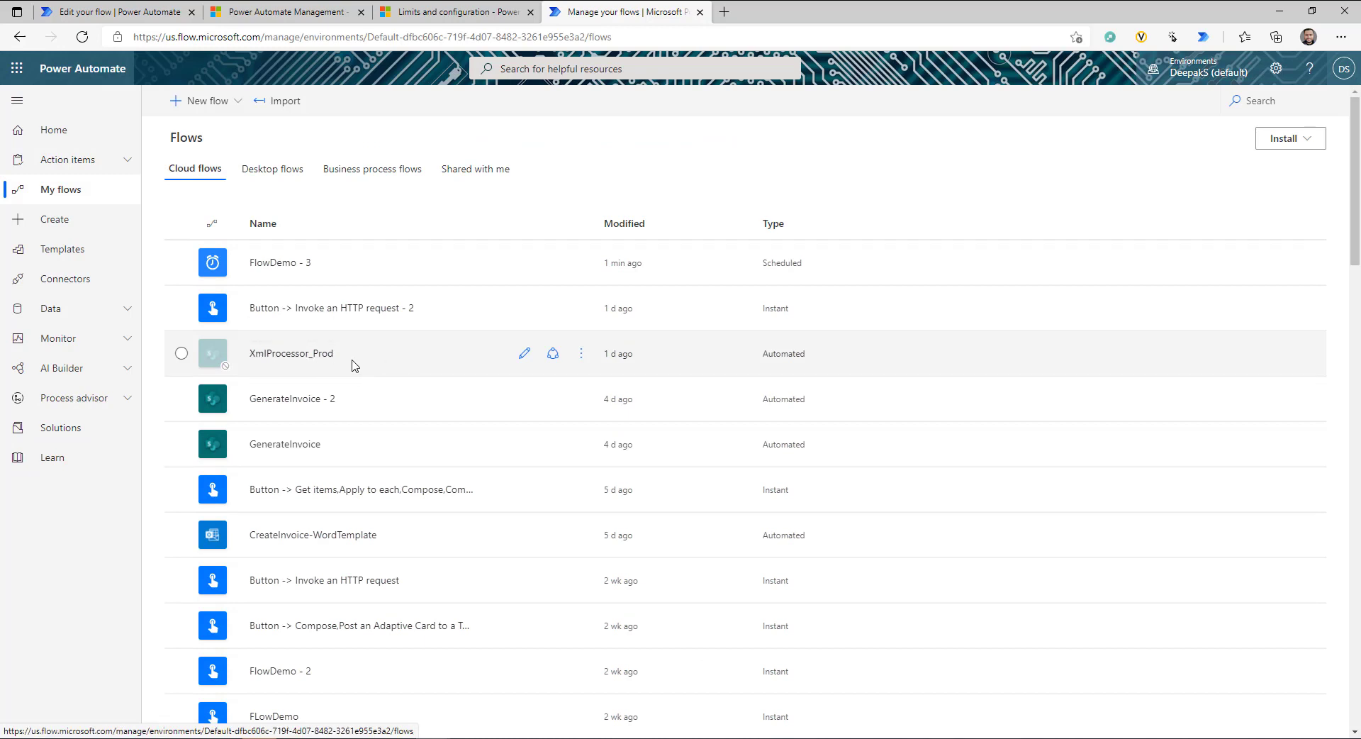
pyautogui.click(182, 353)
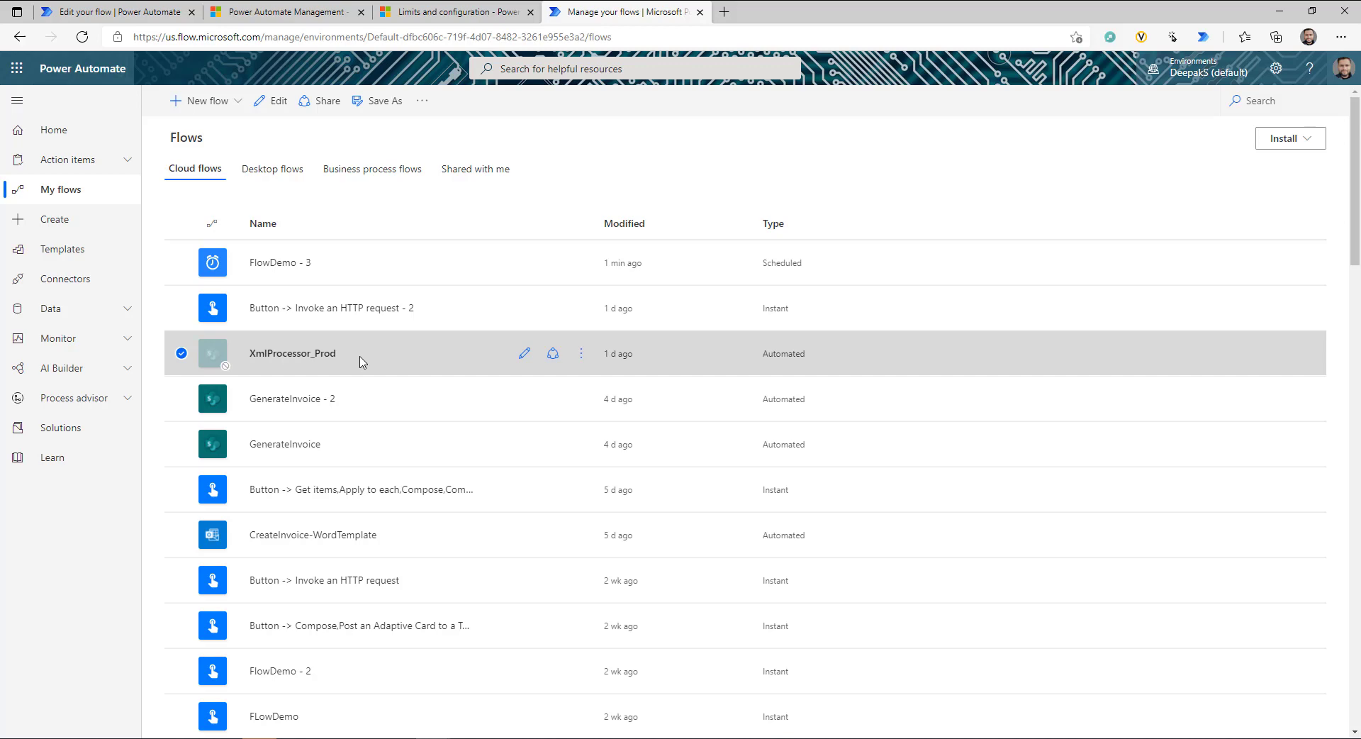
# Return to the flow being edited, switch the Filter array condition to advanced mode and copy its whole expression
pyautogui.click(113, 12)
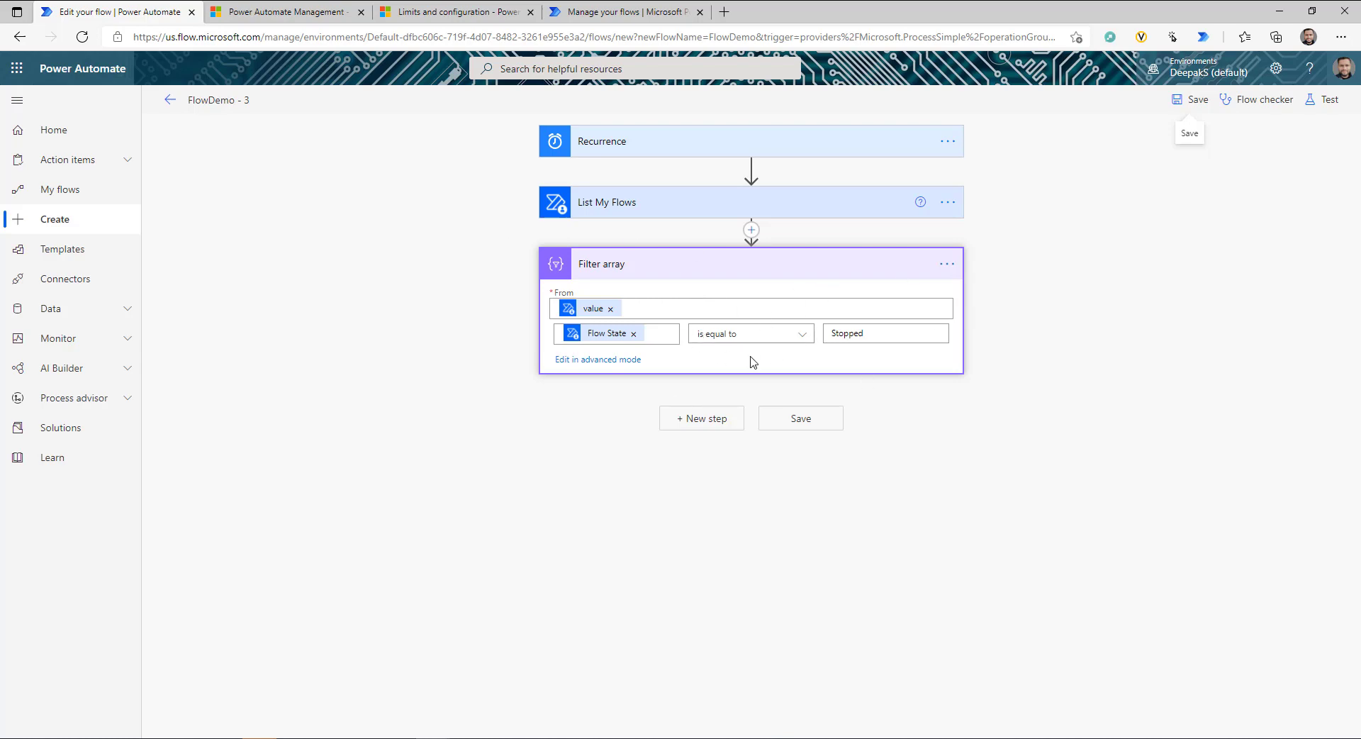
pyautogui.click(612, 362)
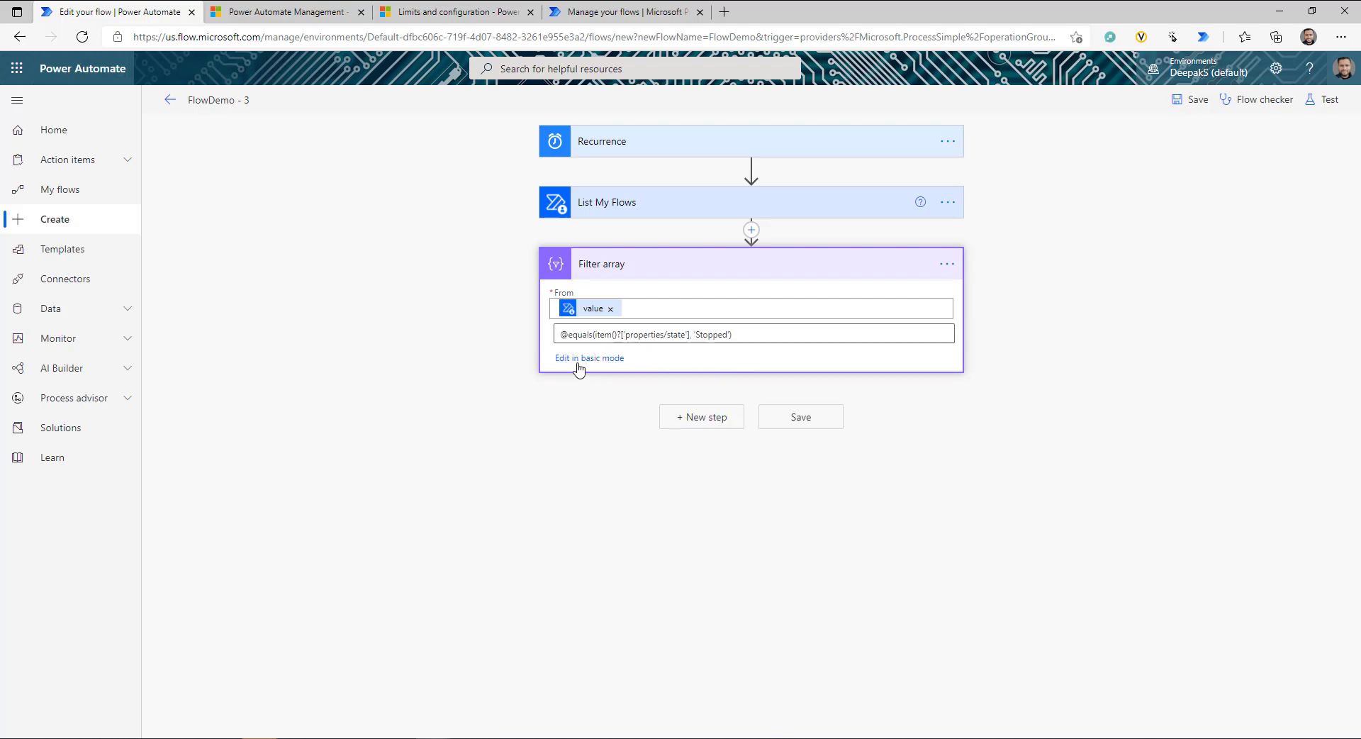
pyautogui.click(683, 335)
pyautogui.moveTo(745, 334); pyautogui.dragTo(686, 335)
pyautogui.click(791, 331)
pyautogui.press('Home')
pyautogui.hotkey('shift', 'Right')
pyautogui.press('Right')
pyautogui.moveTo(737, 334); pyautogui.dragTo(541, 337)
pyautogui.hotkey('ctrl', 'c')
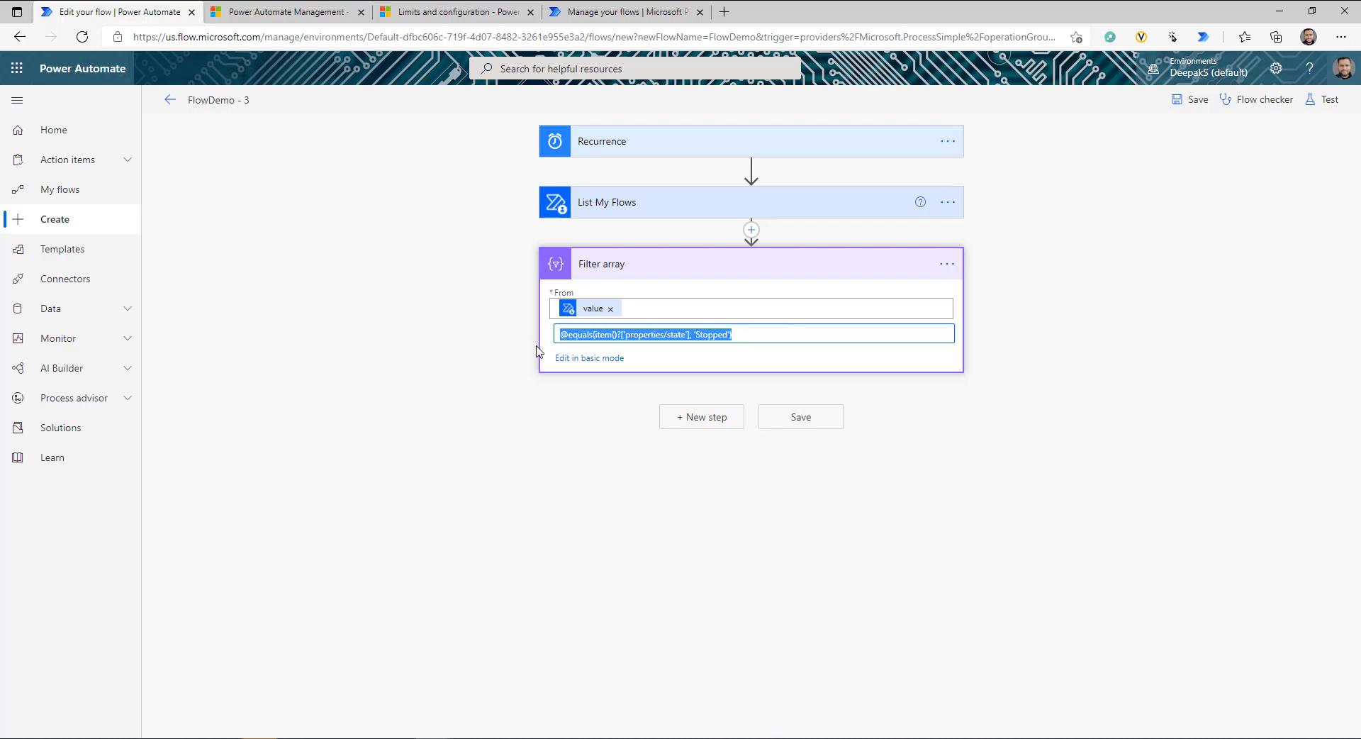
# Paste the copied expression into a new Notepad++ document, indented and with four blank lines above it
pyautogui.hotkey('alt', 'Tab')
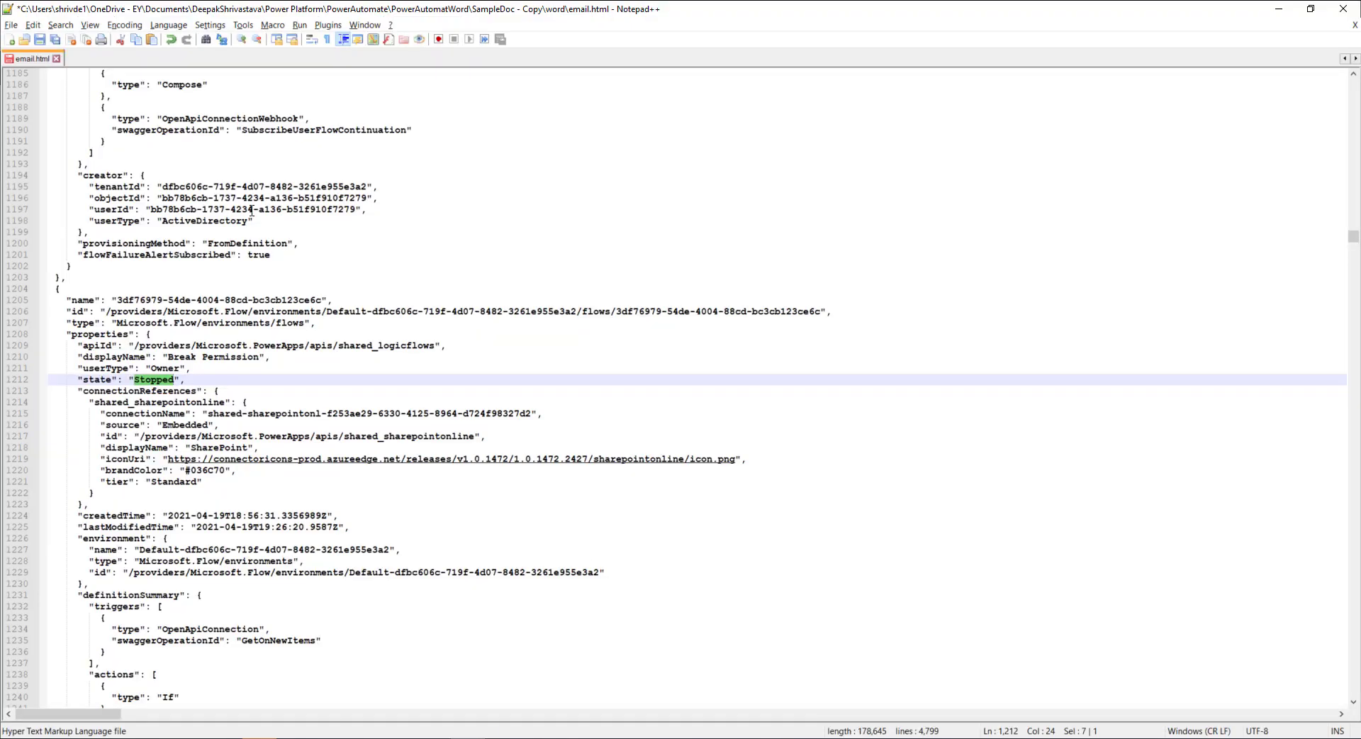
pyautogui.click(9, 41)
pyautogui.hotkey('ctrl', 'v')
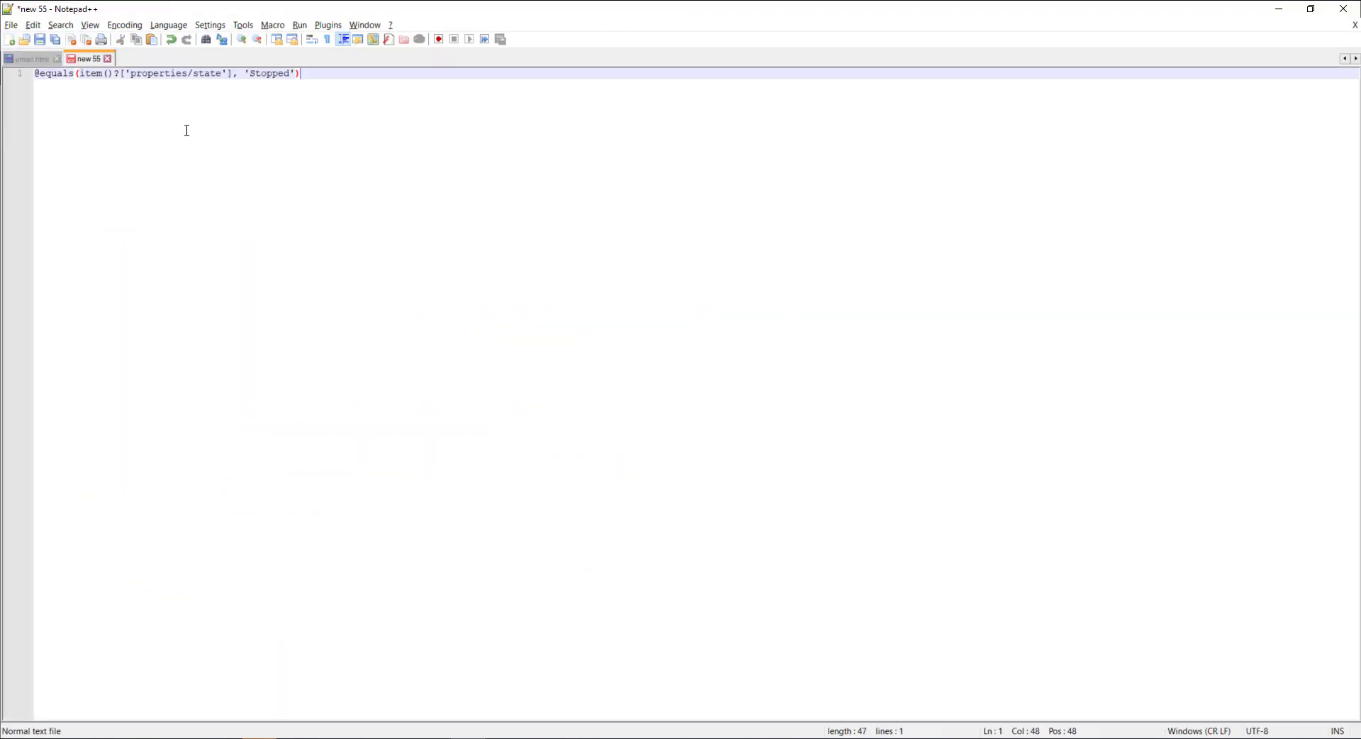
pyautogui.press('Home')
pyautogui.press('Return')
pyautogui.press('Return')
pyautogui.press('Return')
pyautogui.press('Return')
pyautogui.press('Tab')
pyautogui.scroll(3, 114, 140)
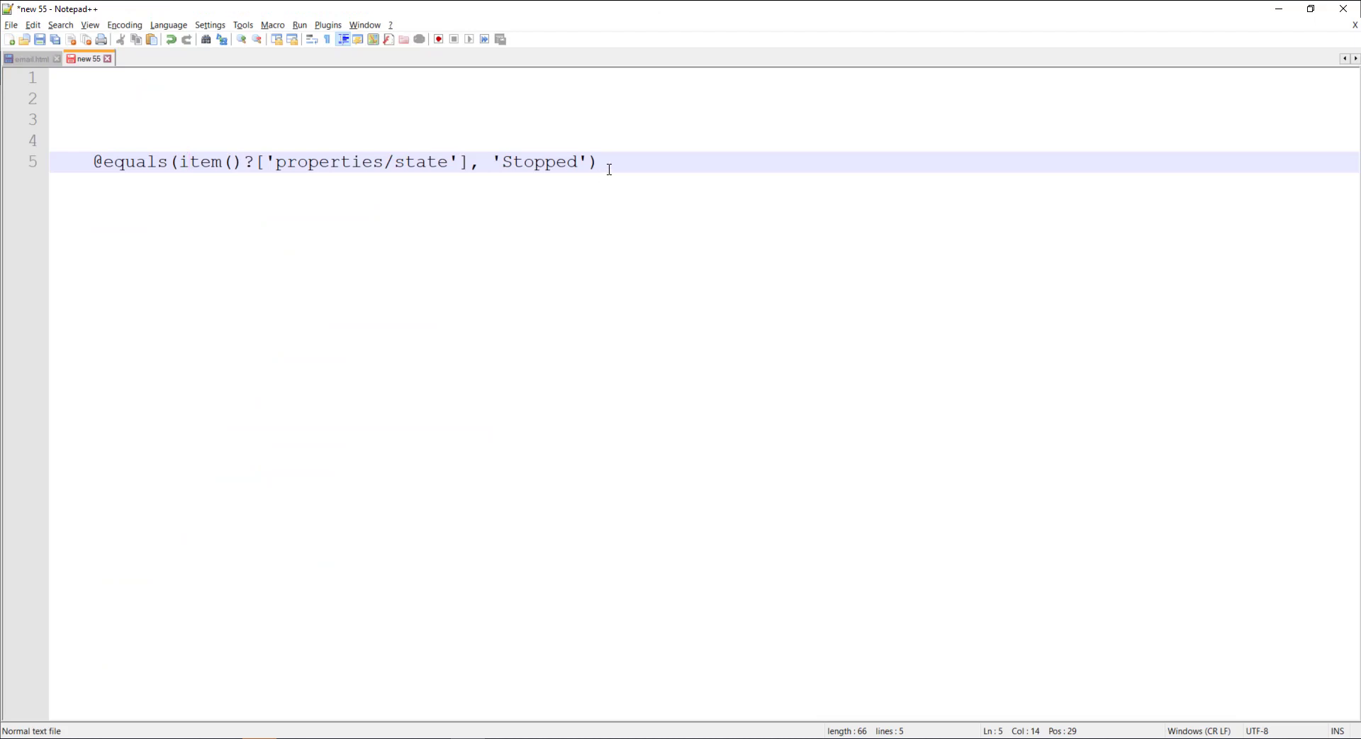
# Insert "and(" between the @ sign and equals in the expression
pyautogui.moveTo(608, 168); pyautogui.dragTo(73, 154)
pyautogui.click(124, 162)
pyautogui.moveTo(182, 163); pyautogui.dragTo(466, 167)
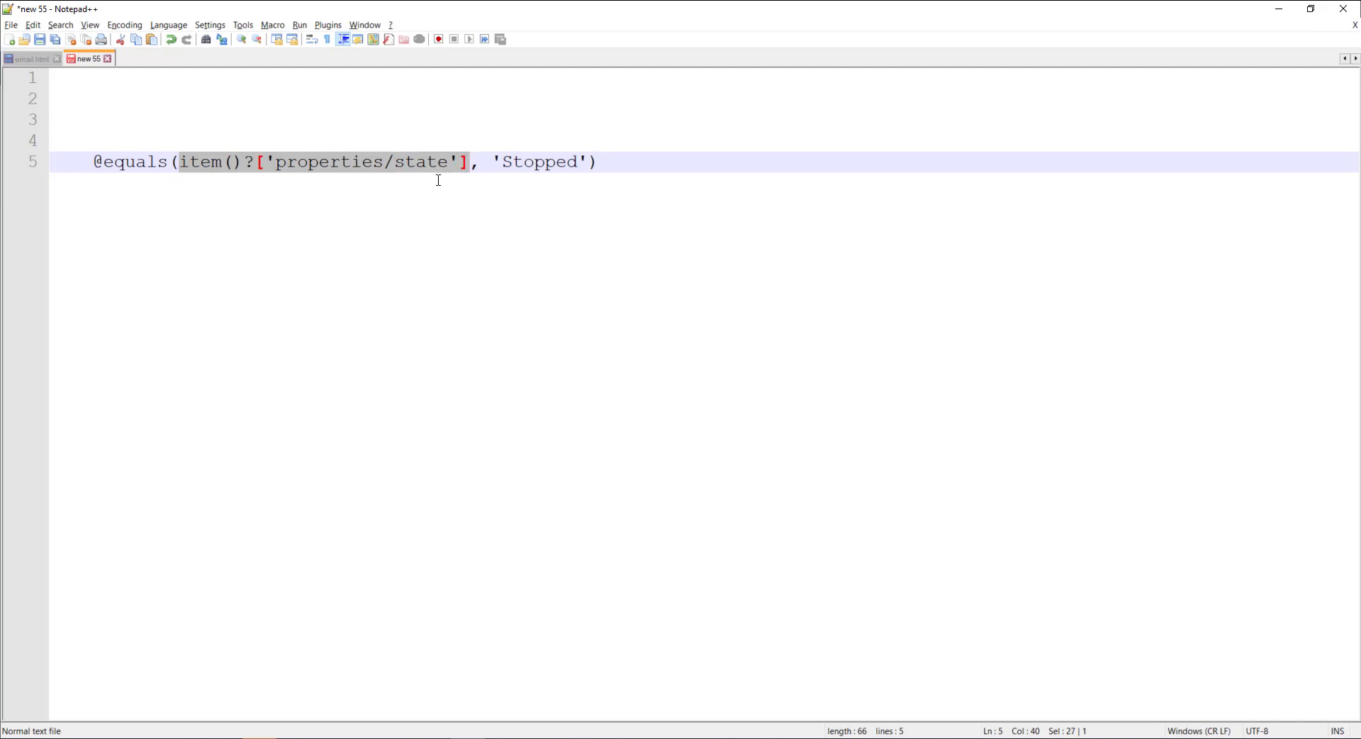
pyautogui.doubleClick(547, 164)
pyautogui.click(117, 163)
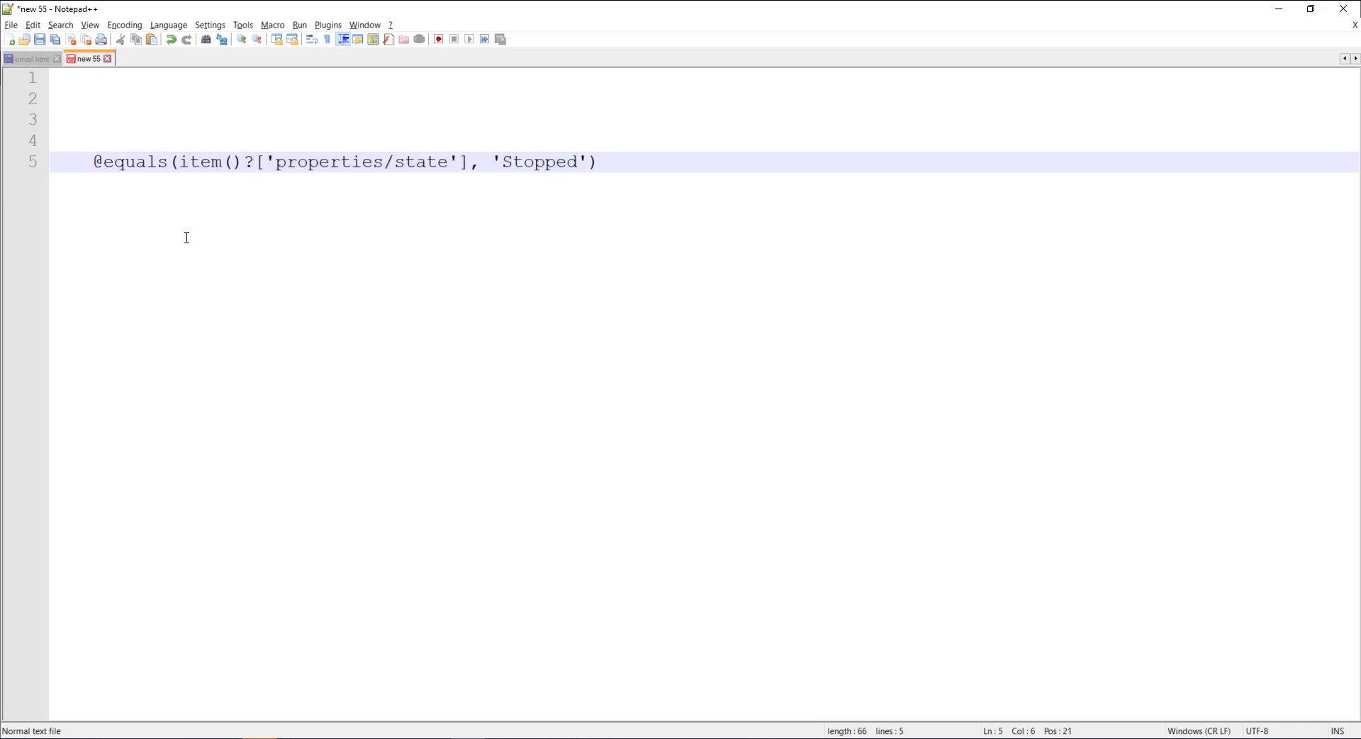
pyautogui.write('and')
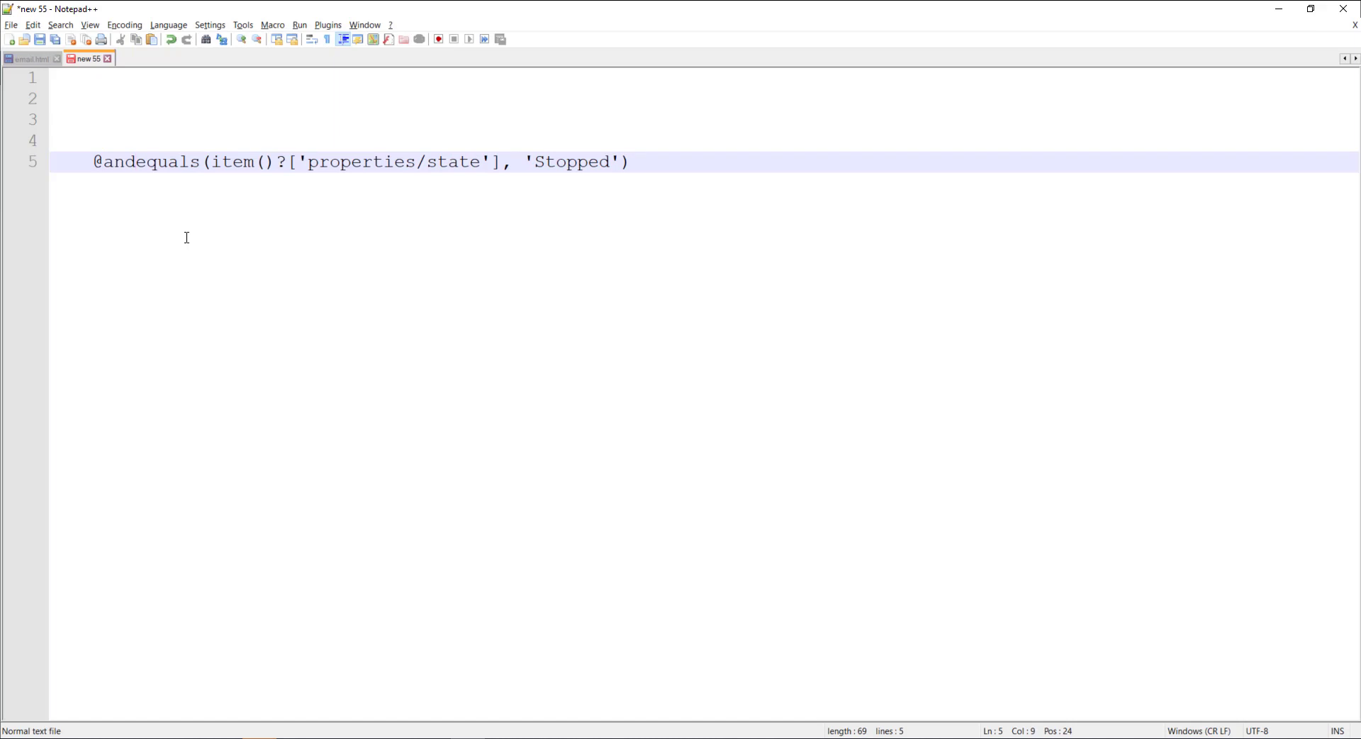
pyautogui.write('(')
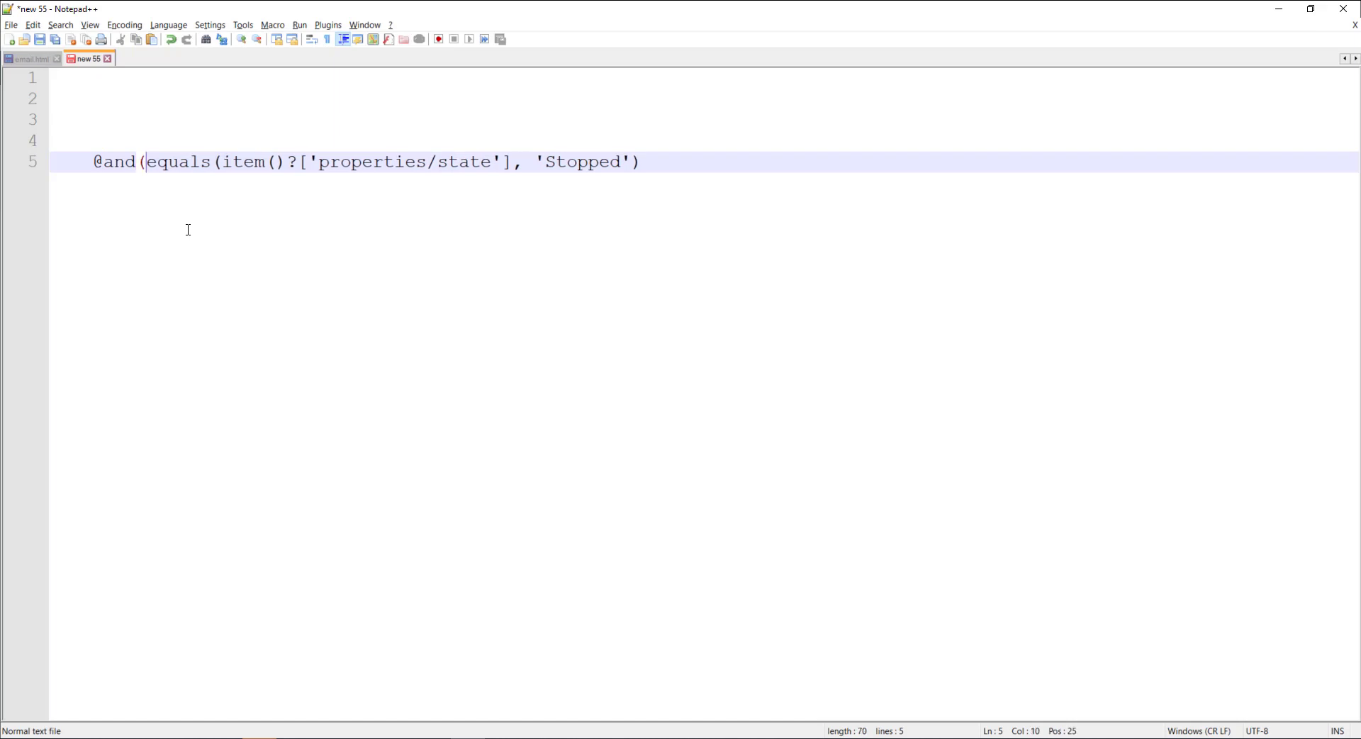
# Append a comma and the second condition contains(item()?['properties/displayName'], 'Prod') after the equals condition
pyautogui.keyDown('shift'); pyautogui.click(638, 163); pyautogui.keyUp('shift')
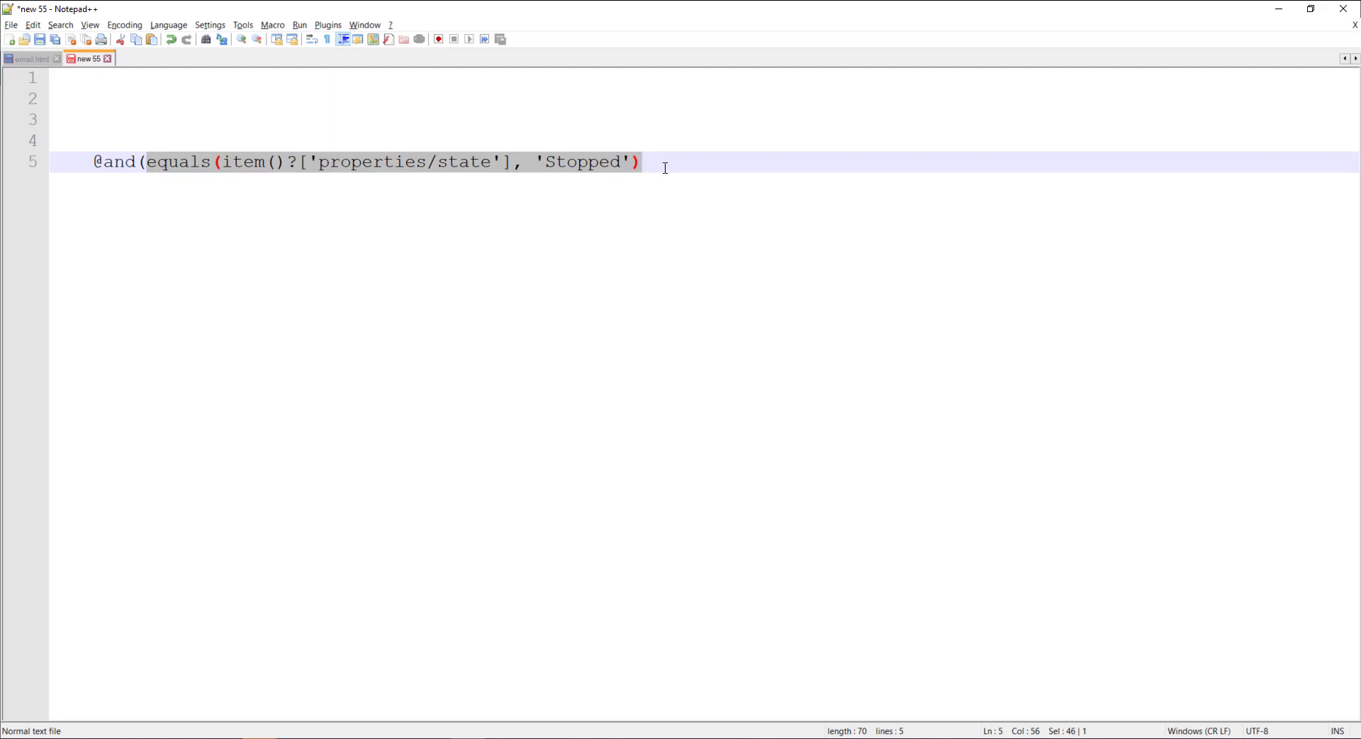
pyautogui.write(',')
pyautogui.hotkey('ctrl', 'z')
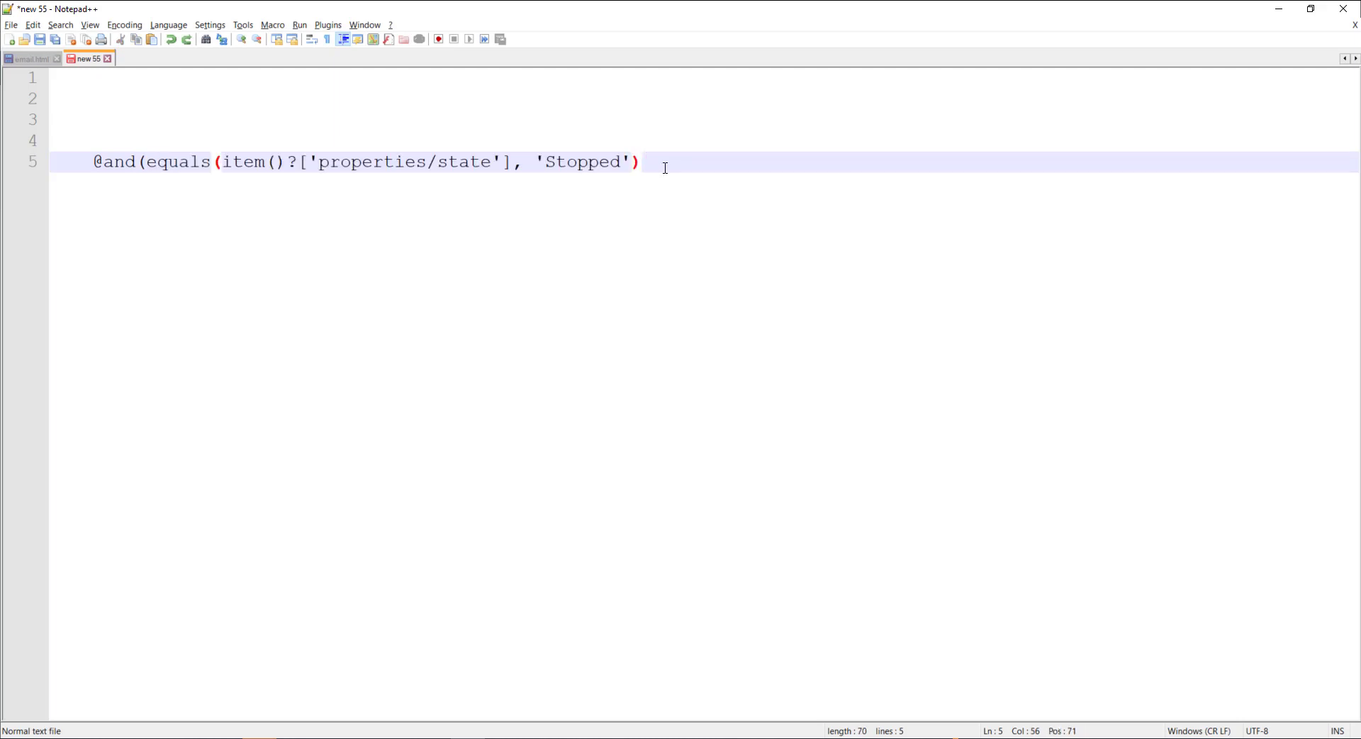
pyautogui.write(',')
pyautogui.write("contains(item()?['properties/displayName'], 'Prod')")
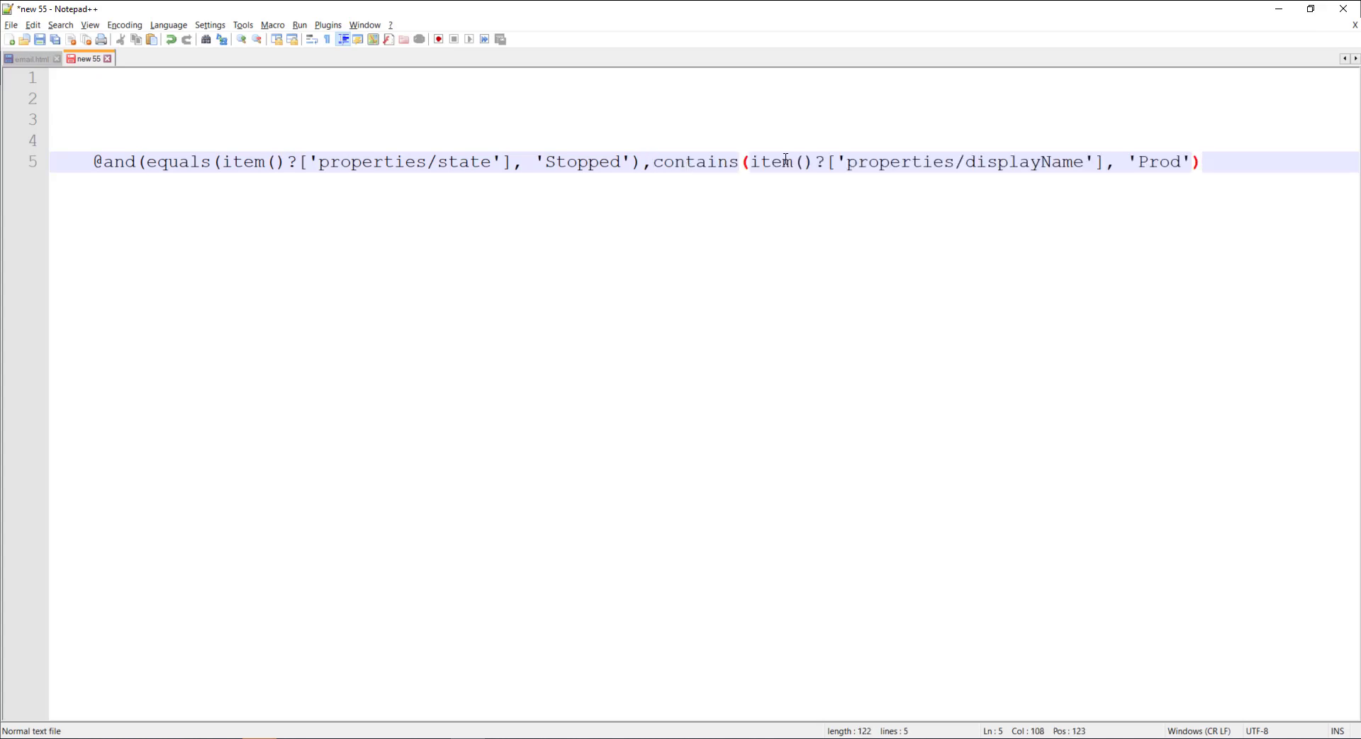
# Close the and() expression with a final parenthesis and copy the complete expression
pyautogui.moveTo(752, 161); pyautogui.dragTo(1106, 168)
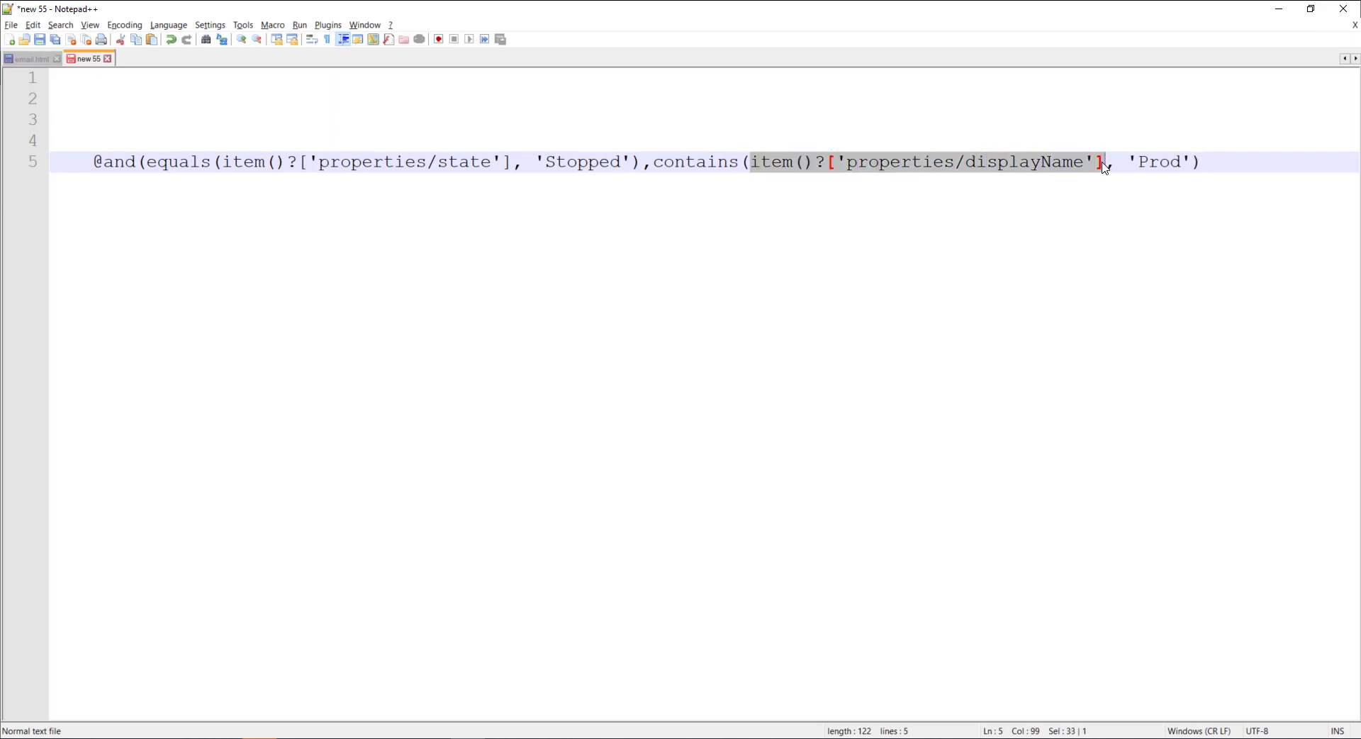
pyautogui.doubleClick(1151, 162)
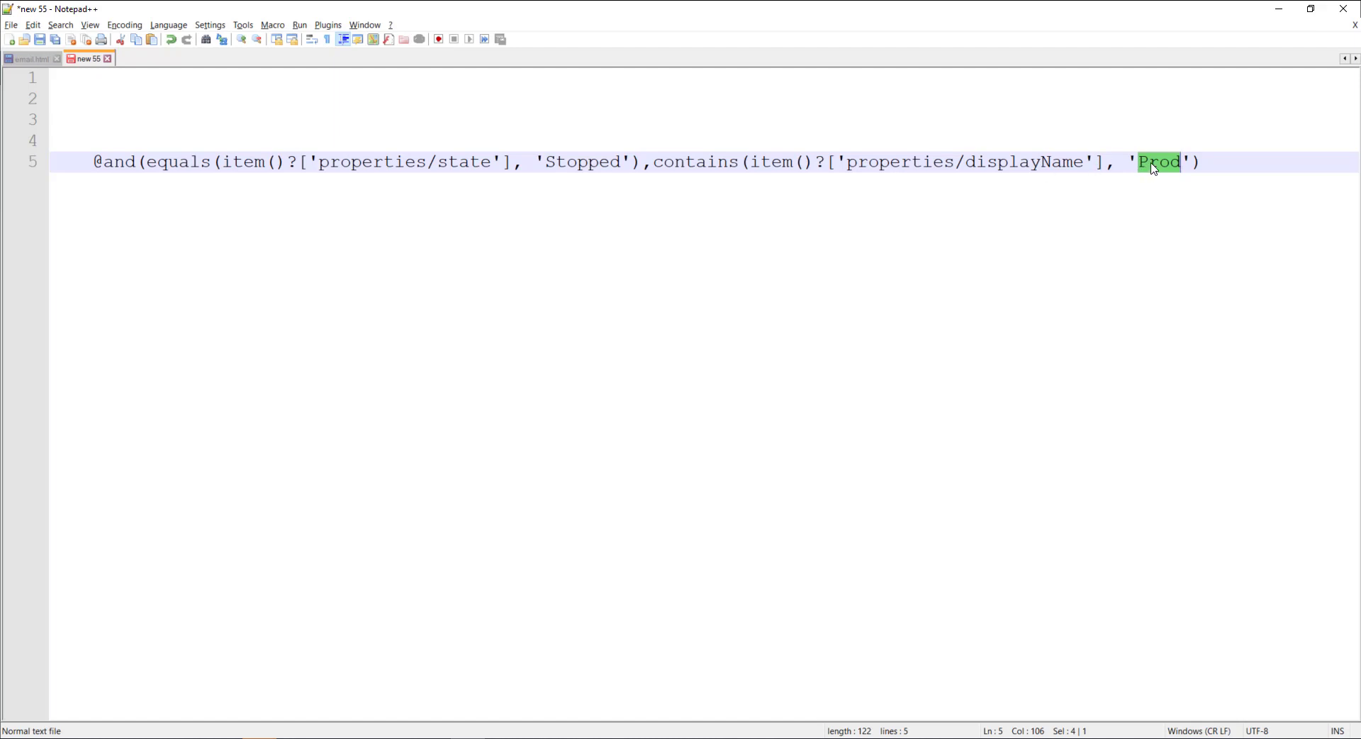
pyautogui.click(1230, 162)
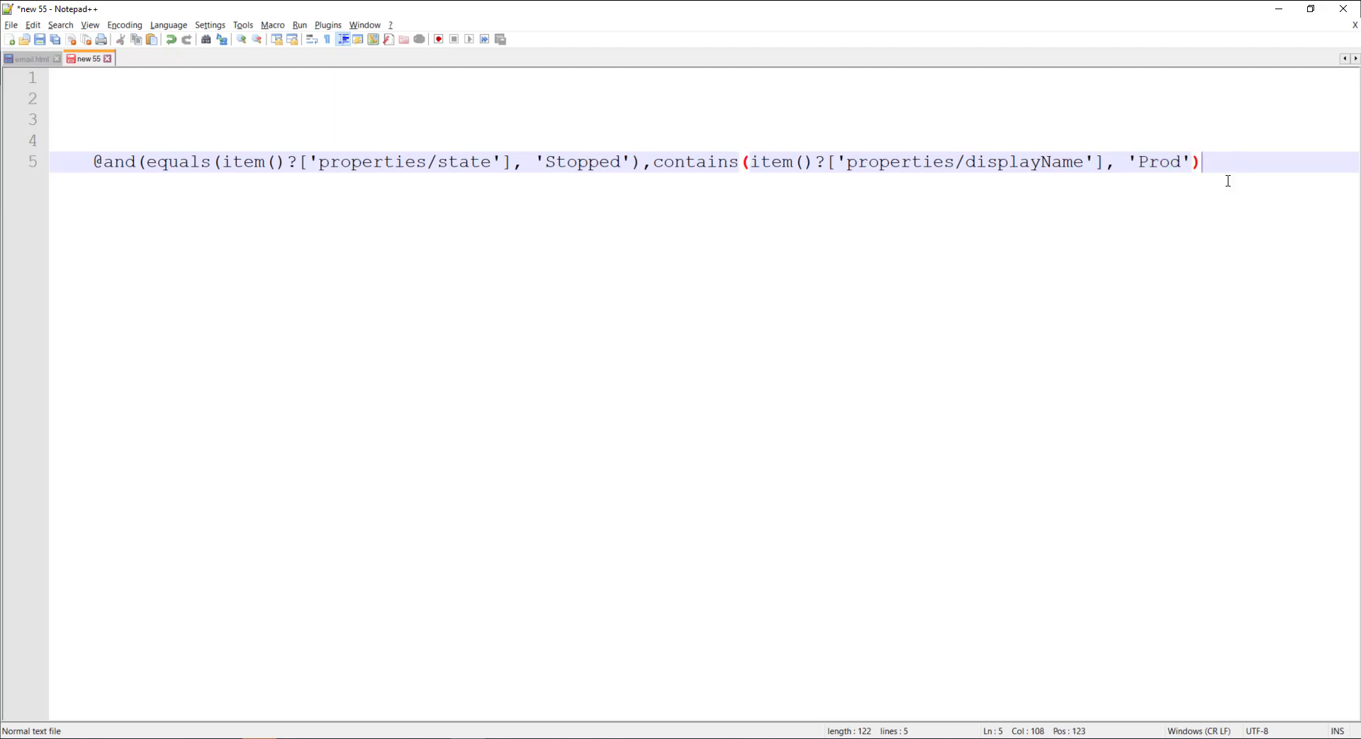
pyautogui.write(')')
pyautogui.moveTo(1234, 162); pyautogui.dragTo(91, 162)
pyautogui.hotkey('ctrl', 'c')
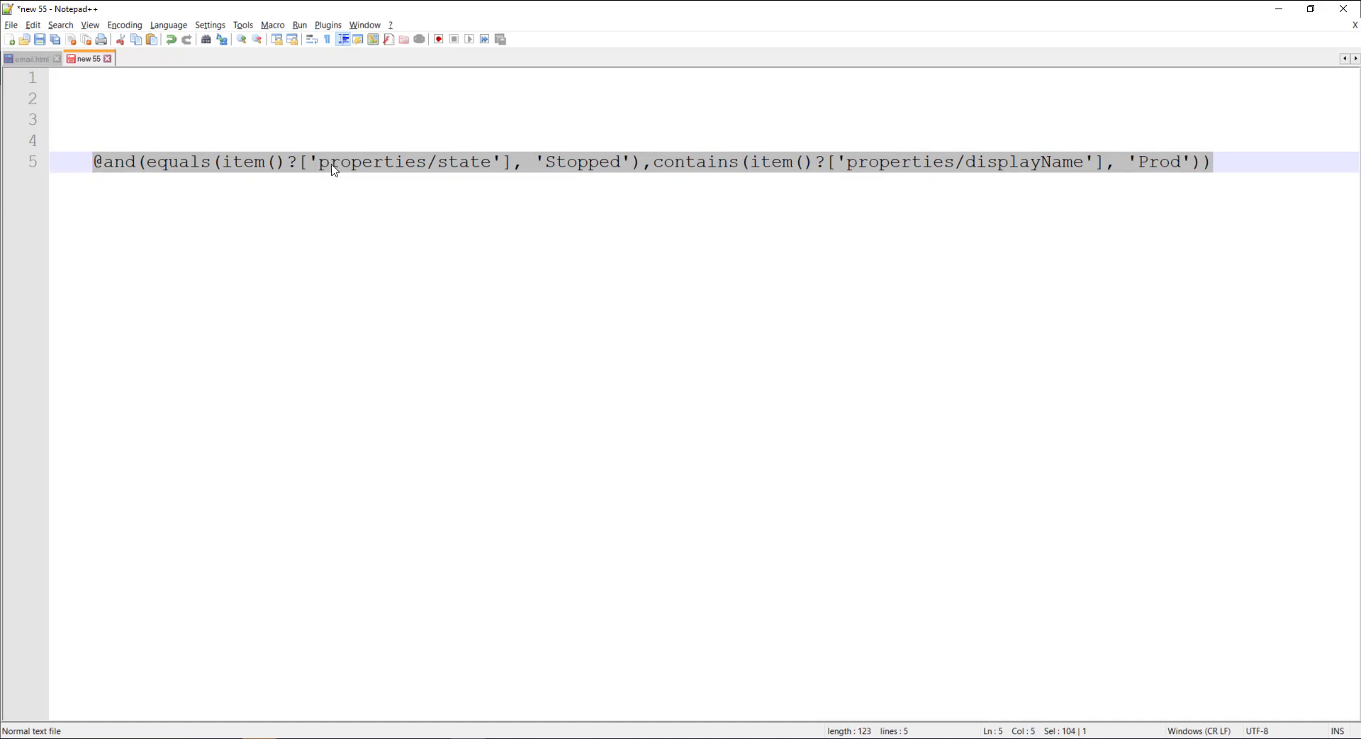
# Switch back to Power Automate and replace the Filter array condition with the copied and() expression
pyautogui.hotkey('alt', 'Tab')
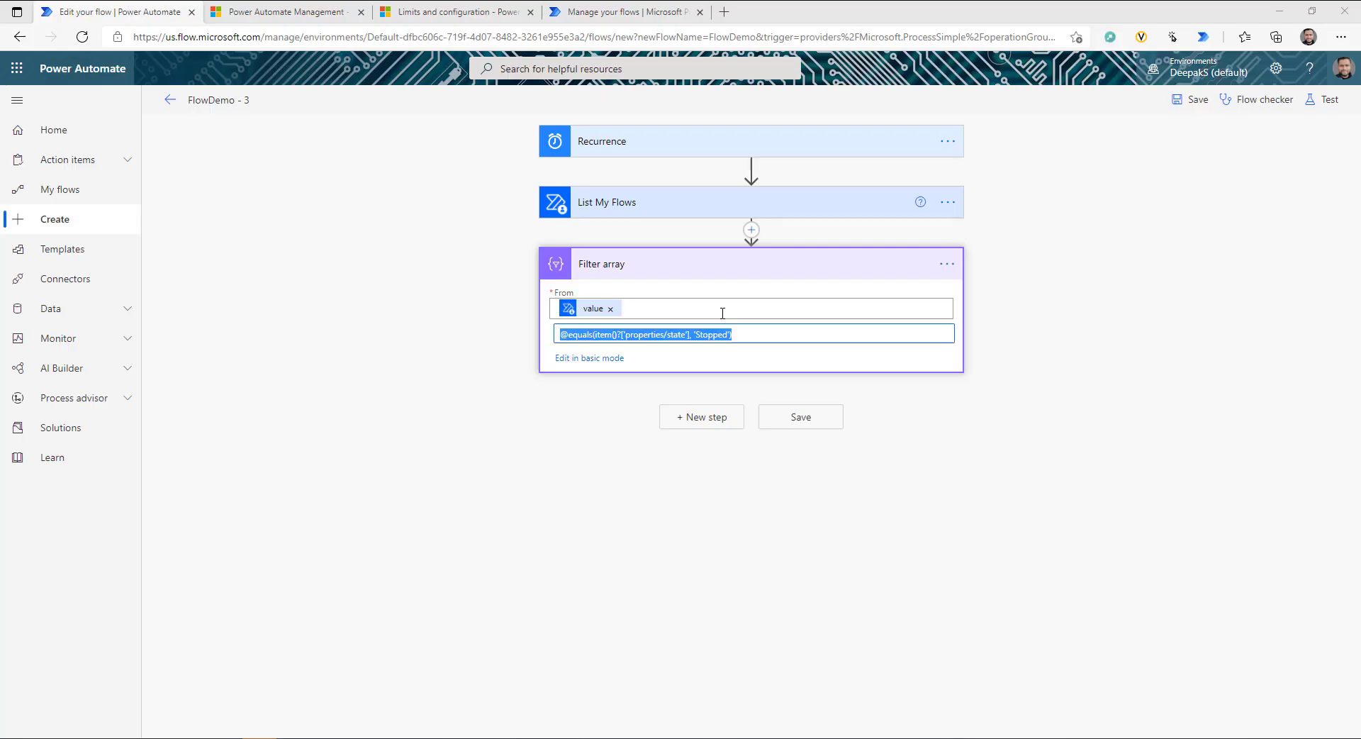
pyautogui.click(753, 334)
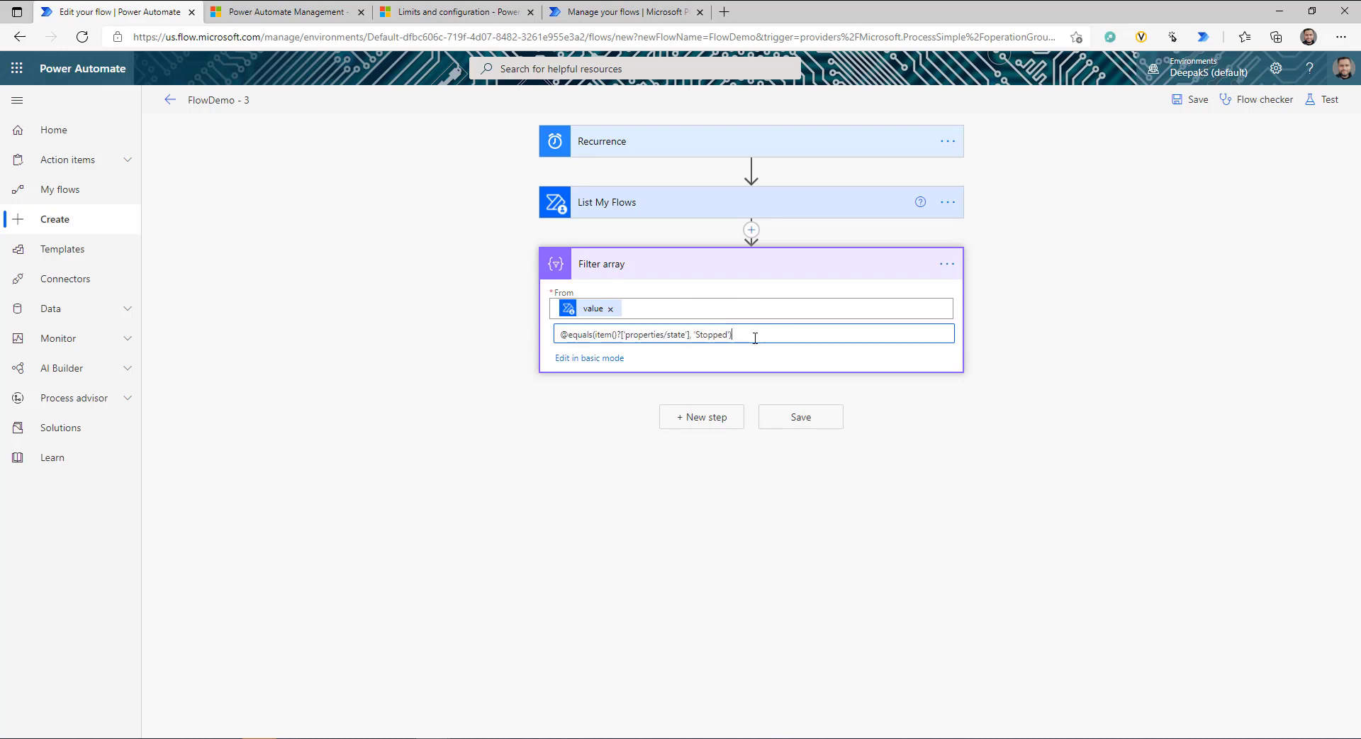
pyautogui.moveTo(754, 334); pyautogui.dragTo(514, 333)
pyautogui.hotkey('ctrl', 'v')
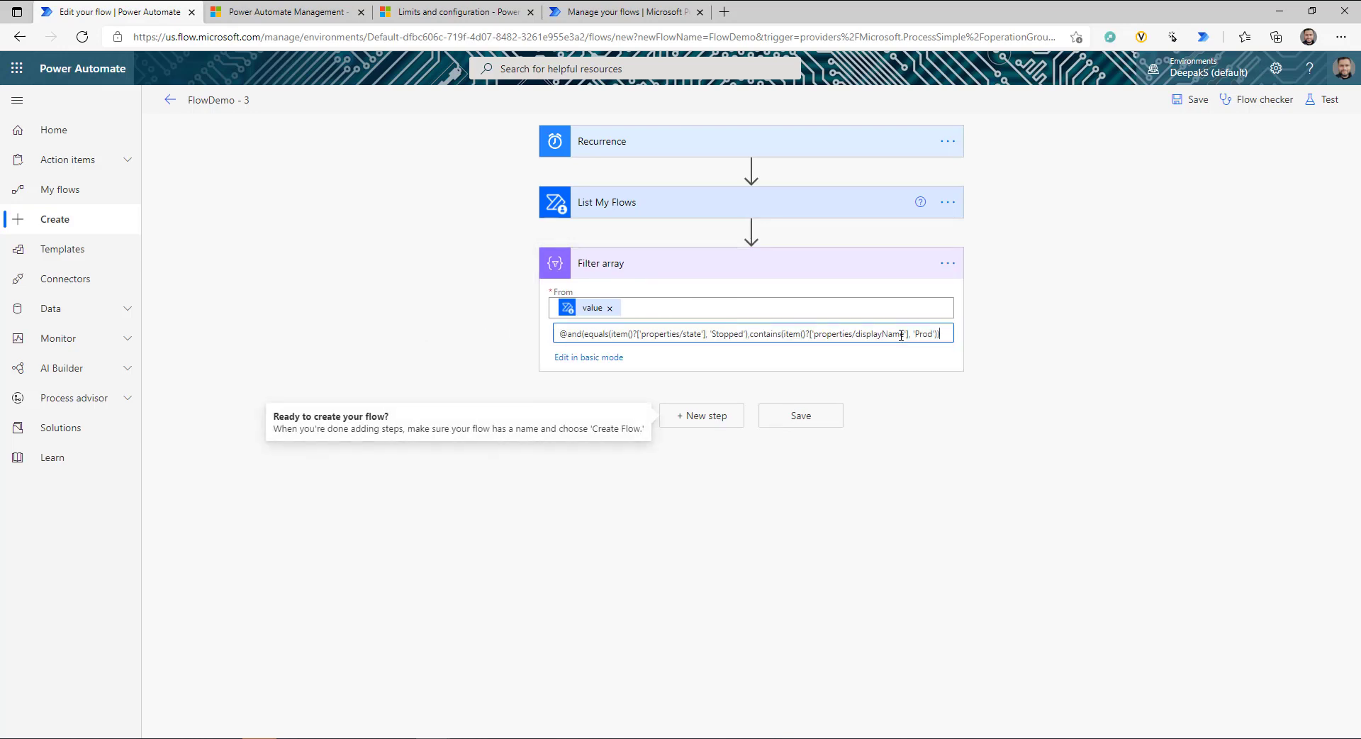
# Save the flow and test it automatically with the most recent successful test trigger
pyautogui.click(1182, 101)
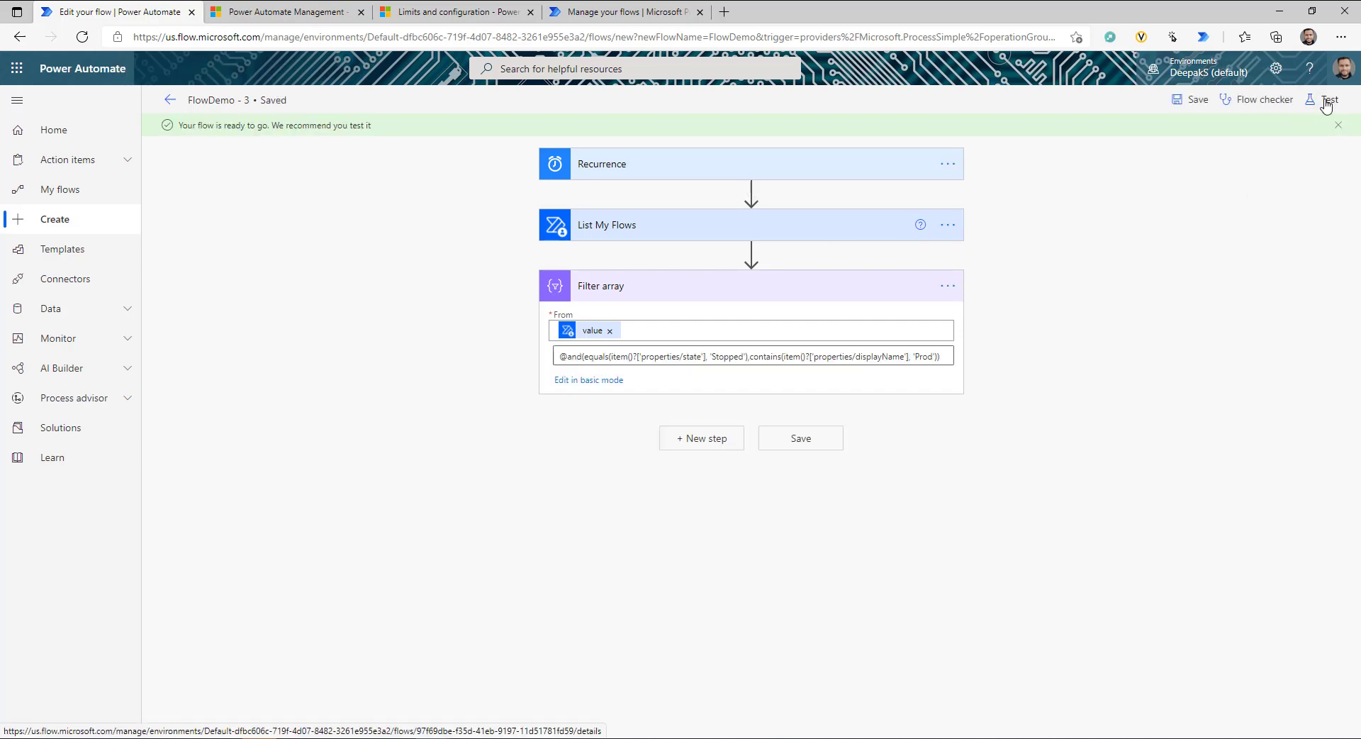
pyautogui.click(1325, 100)
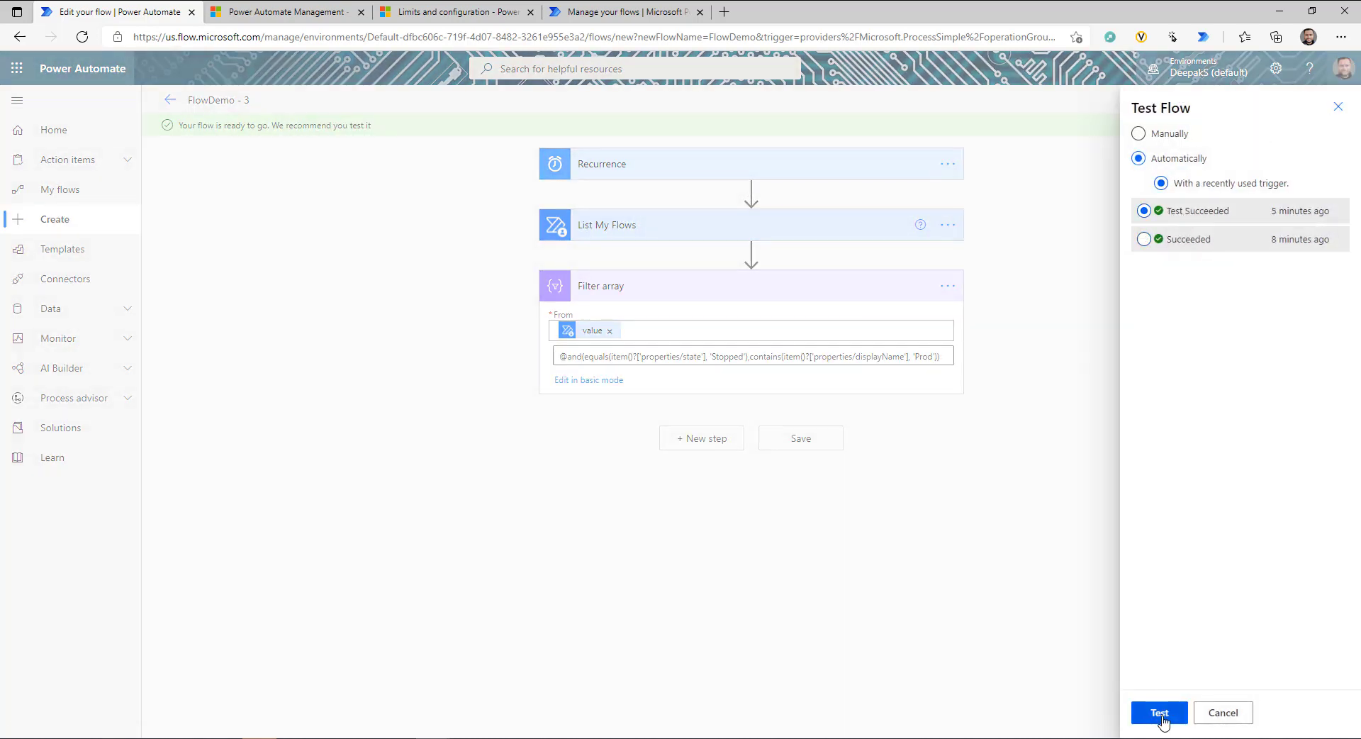
pyautogui.click(1160, 713)
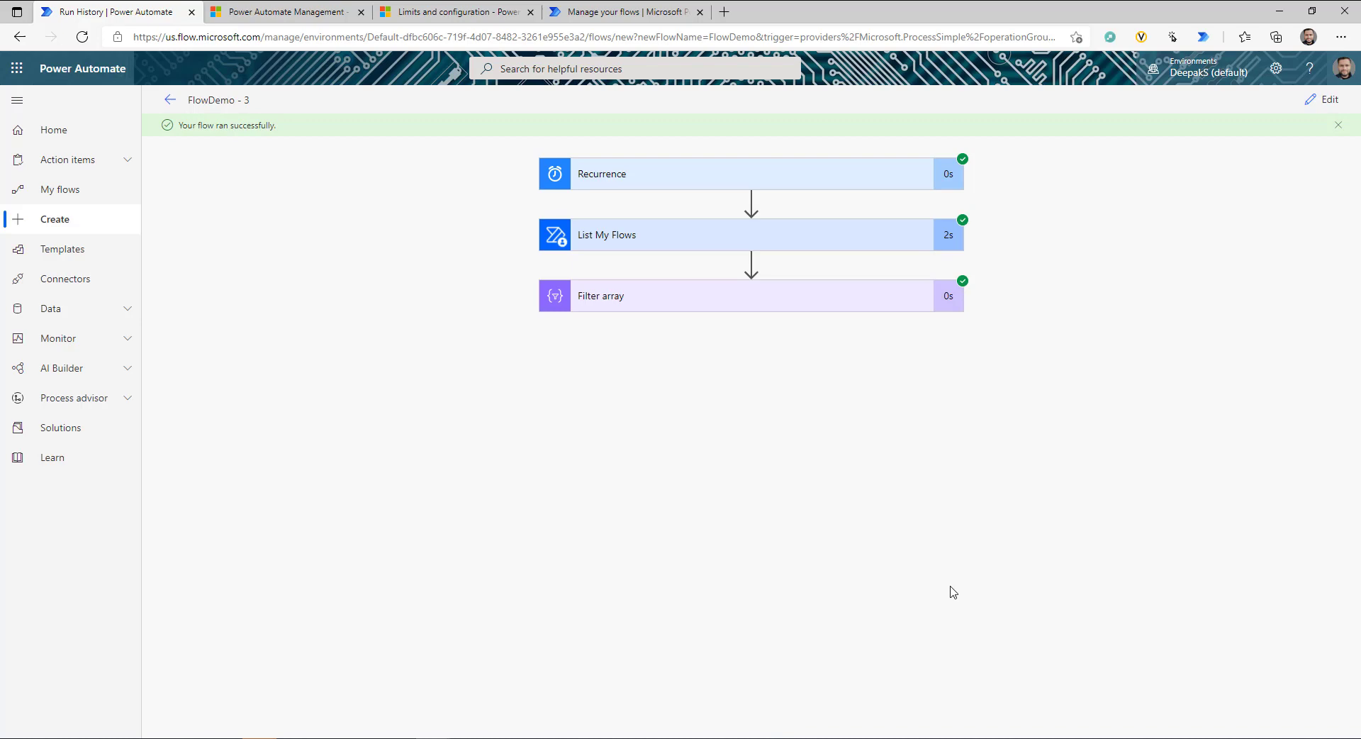
# Examine the Filter array output in the test run to check which flows it returns
pyautogui.click(663, 298)
pyautogui.scroll(-1, 1000, 525)
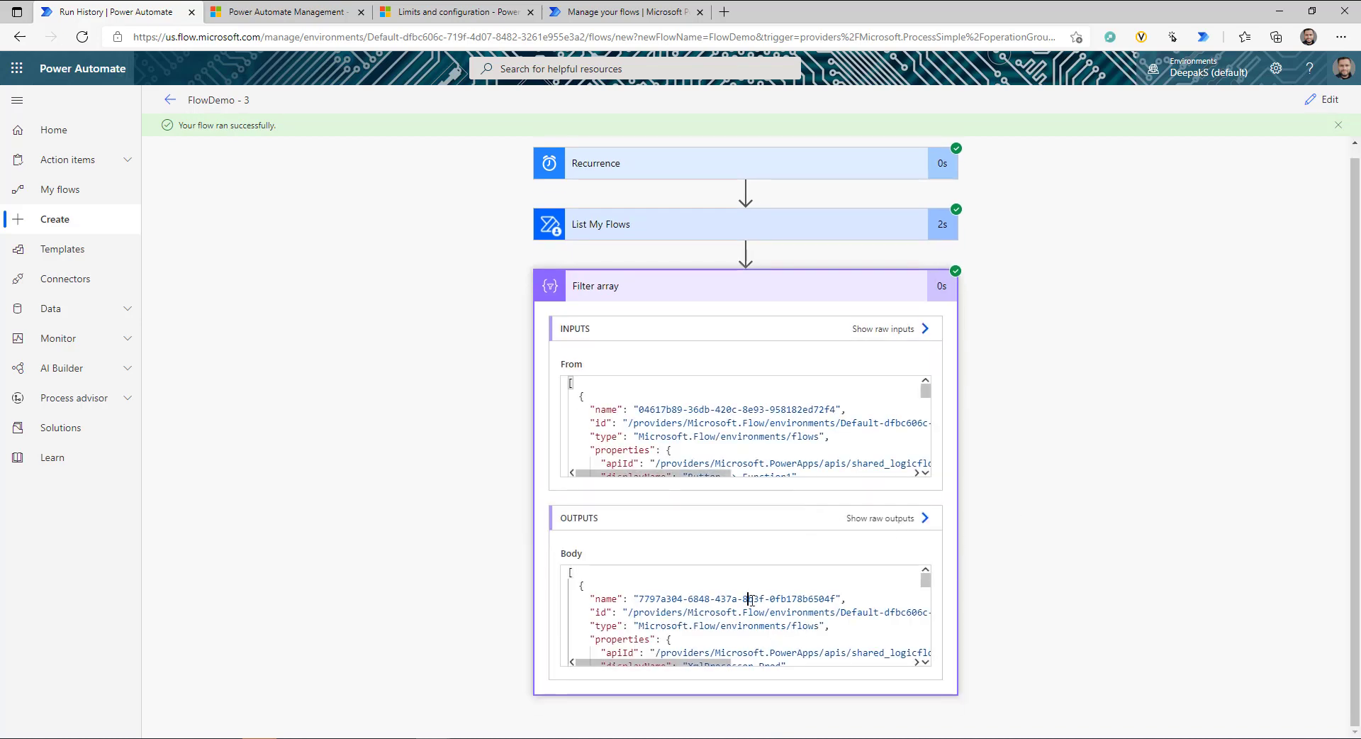
pyautogui.scroll(-3, 750, 600)
pyautogui.scroll(-10, 752, 601)
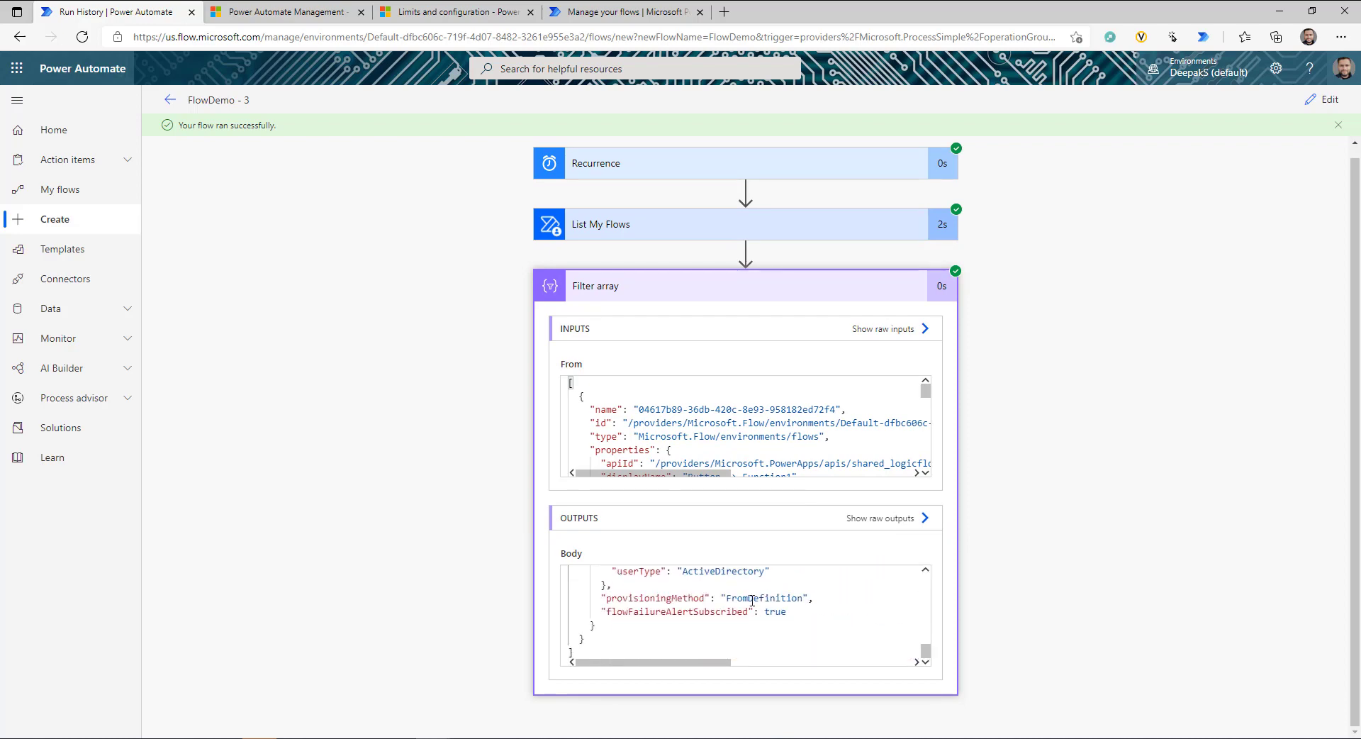
pyautogui.scroll(15, 752, 601)
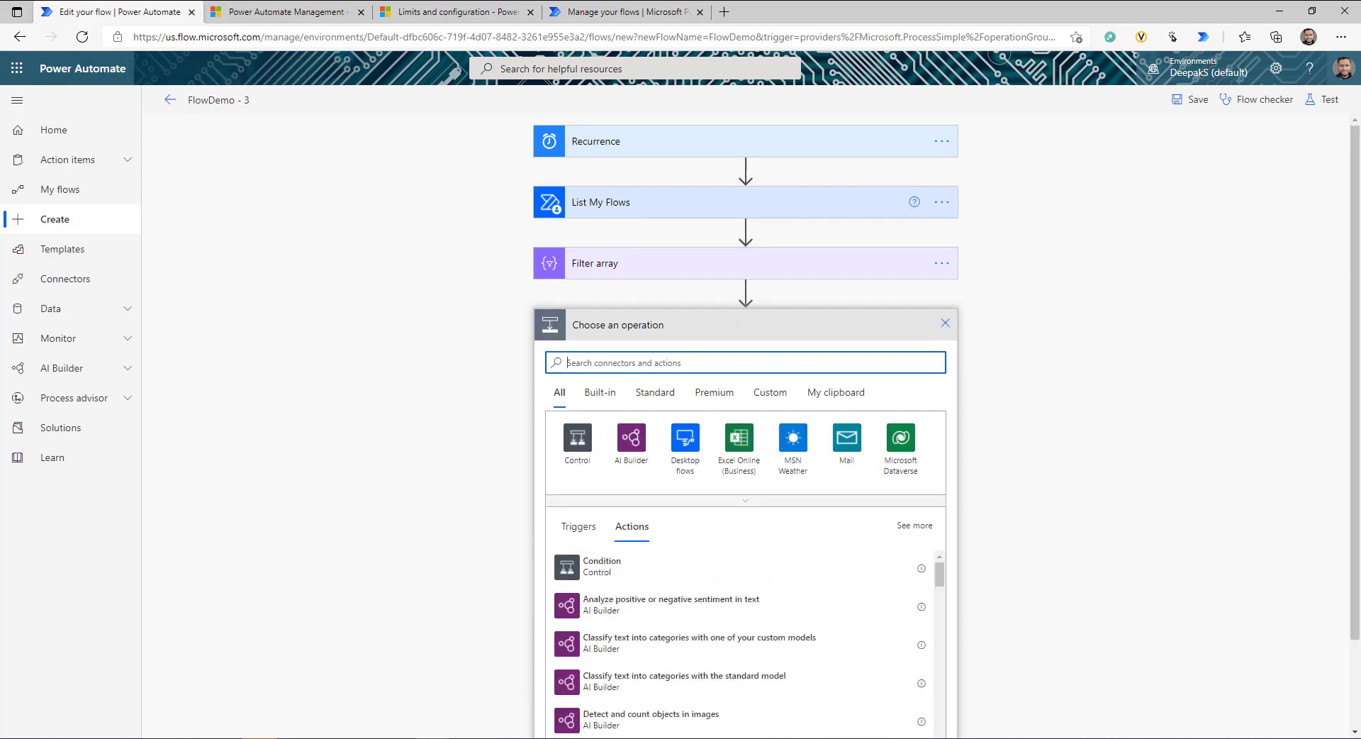
# Add the Power Automate Management action Turn On Flow after Filter array
pyautogui.write('flow')
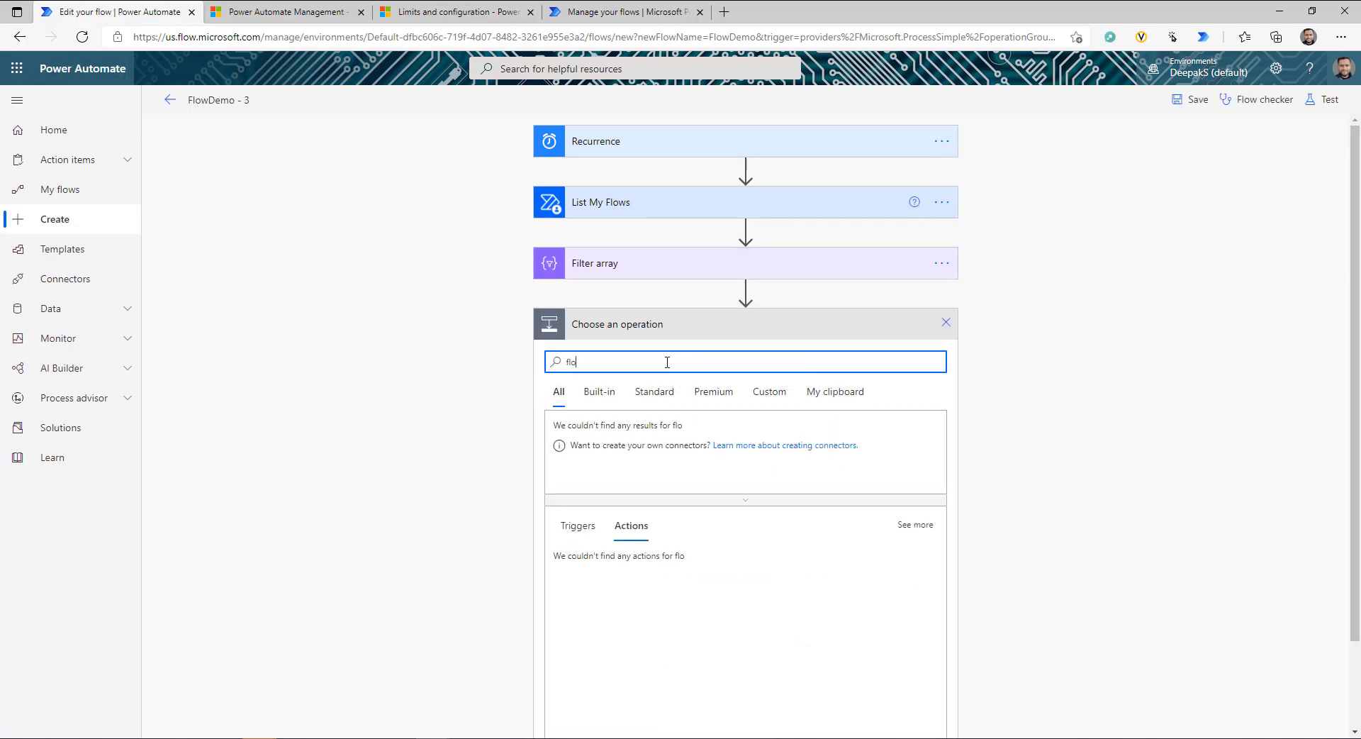
pyautogui.click(902, 439)
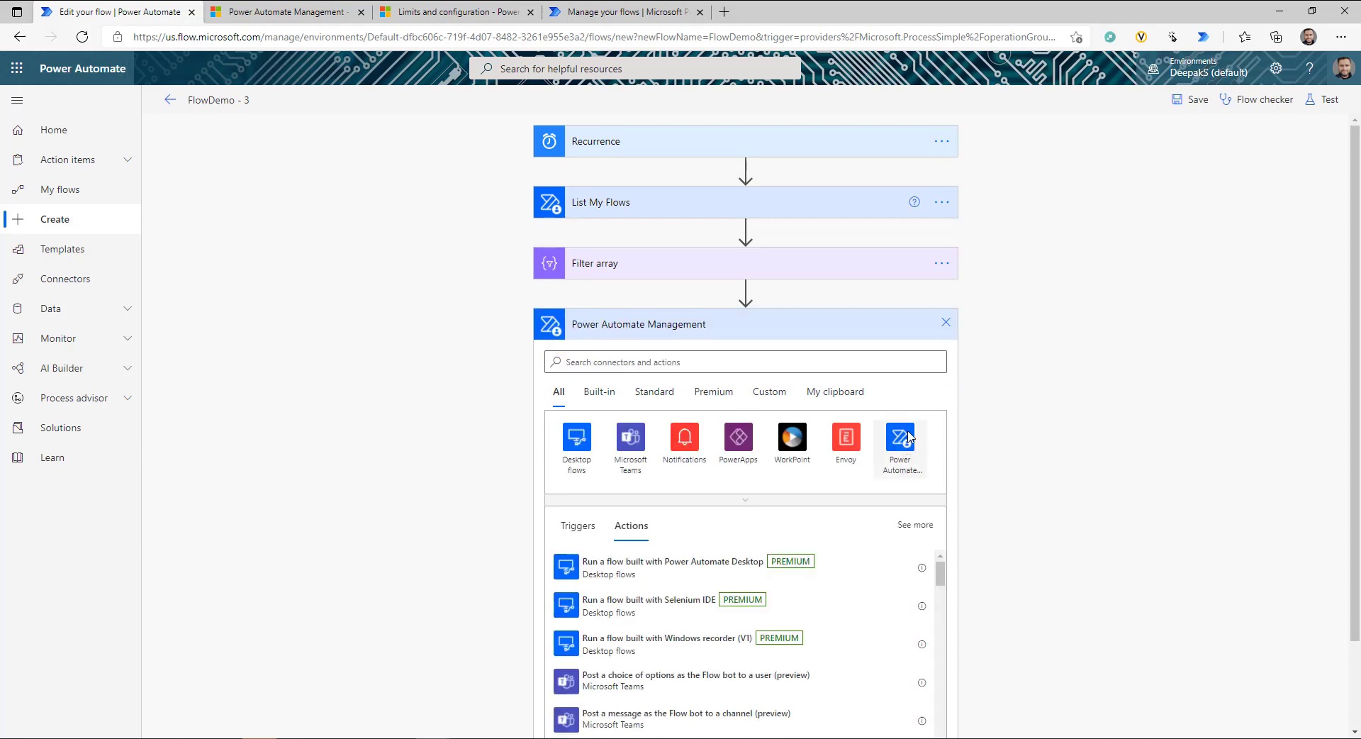
pyautogui.write('turn')
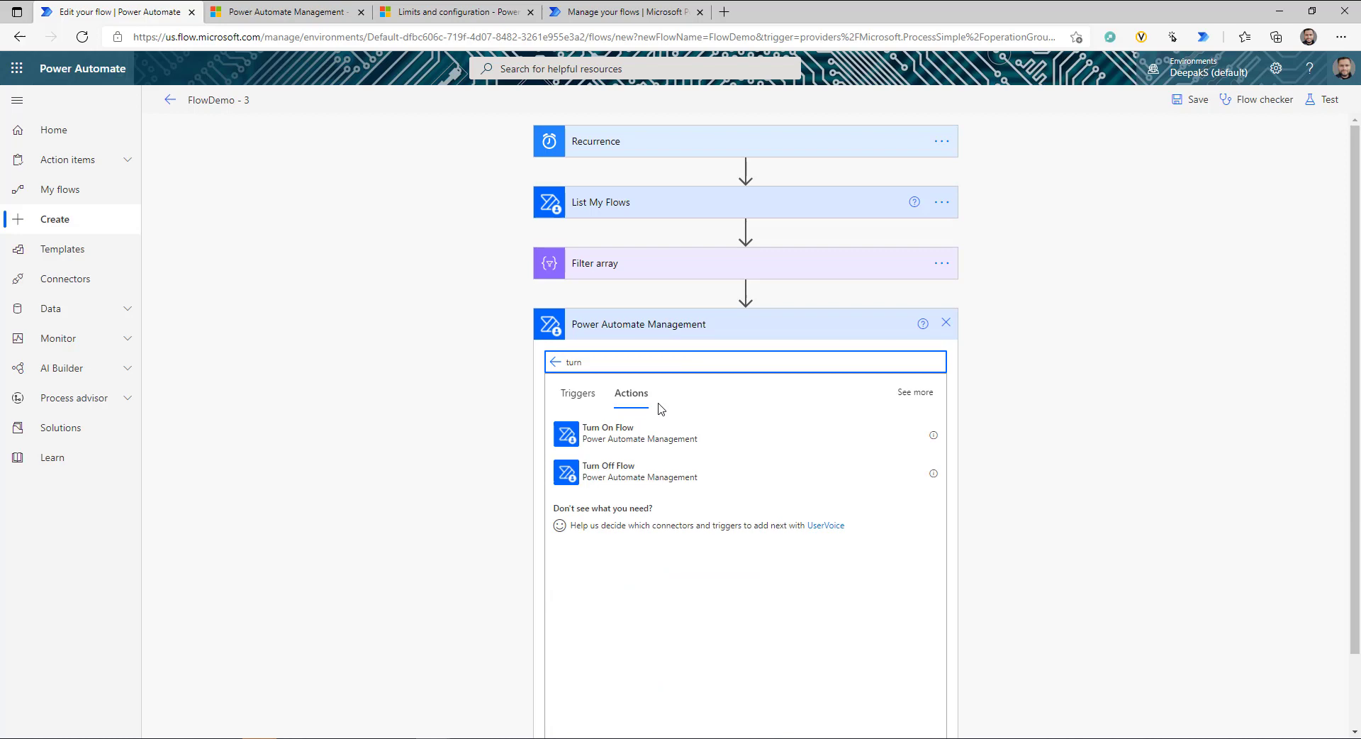
pyautogui.click(624, 440)
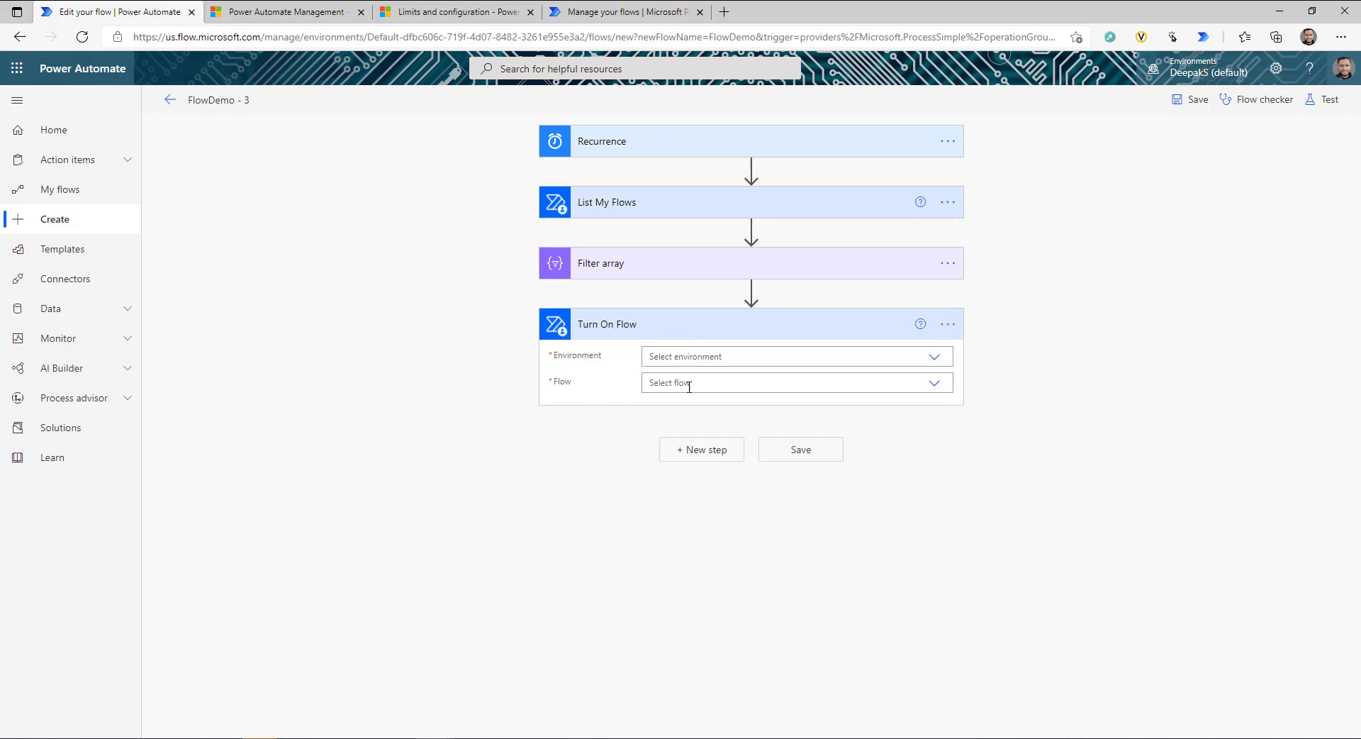
# Set Turn On Flow to the default environment and enter Filter array's Flow Name as the custom Flow value
pyautogui.click(933, 362)
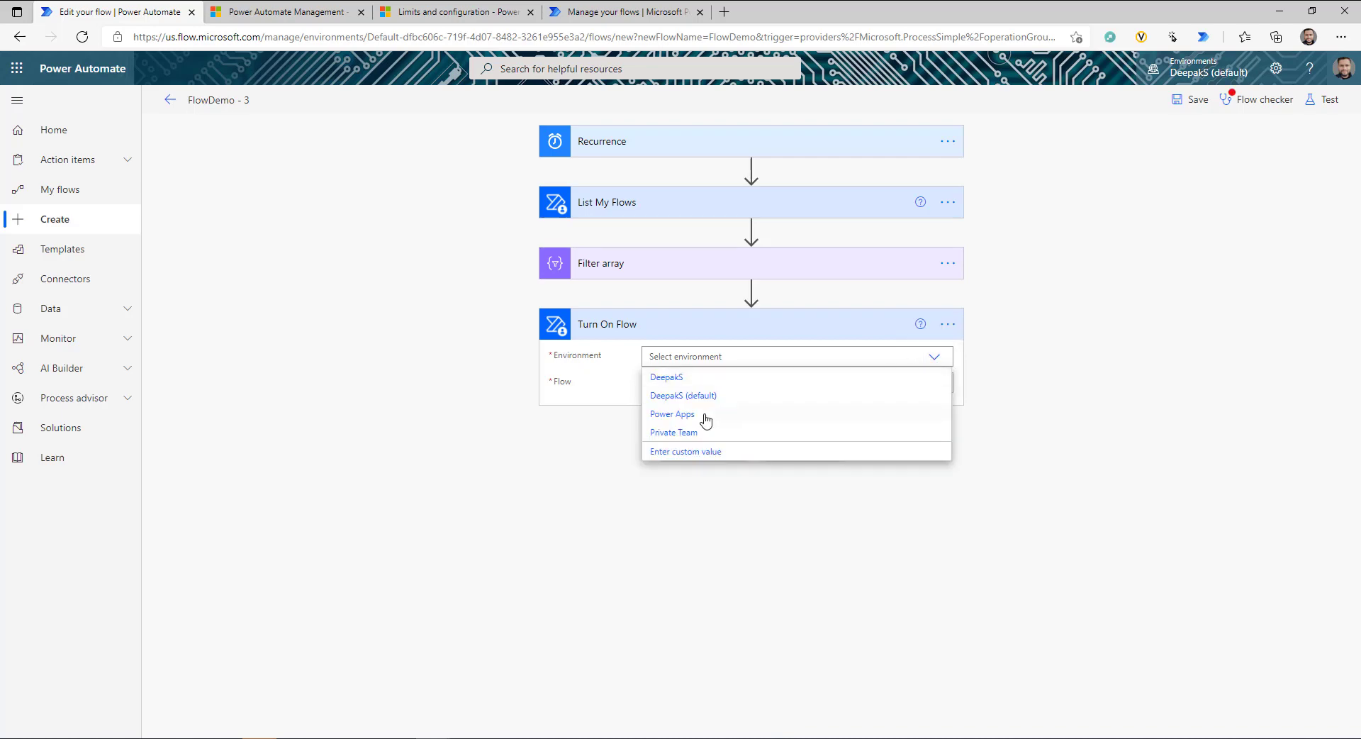
pyautogui.click(702, 396)
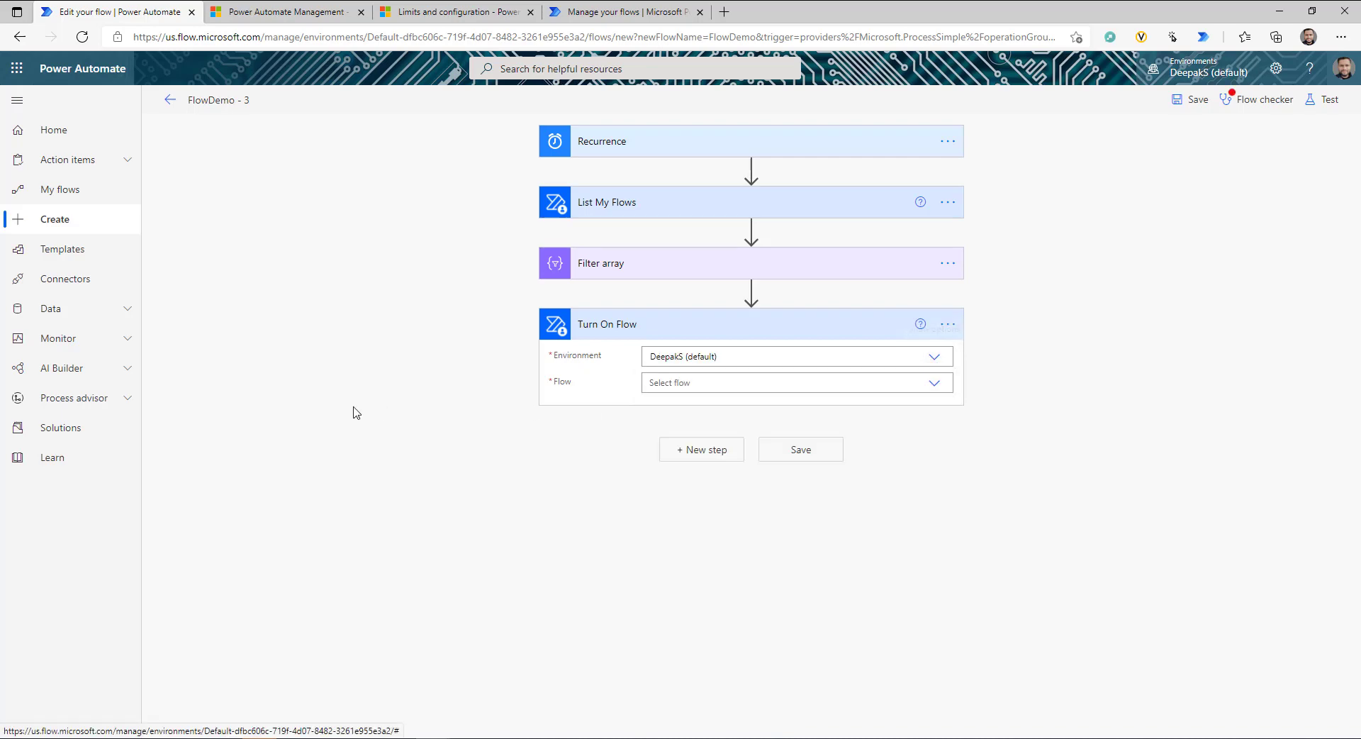
pyautogui.click(897, 383)
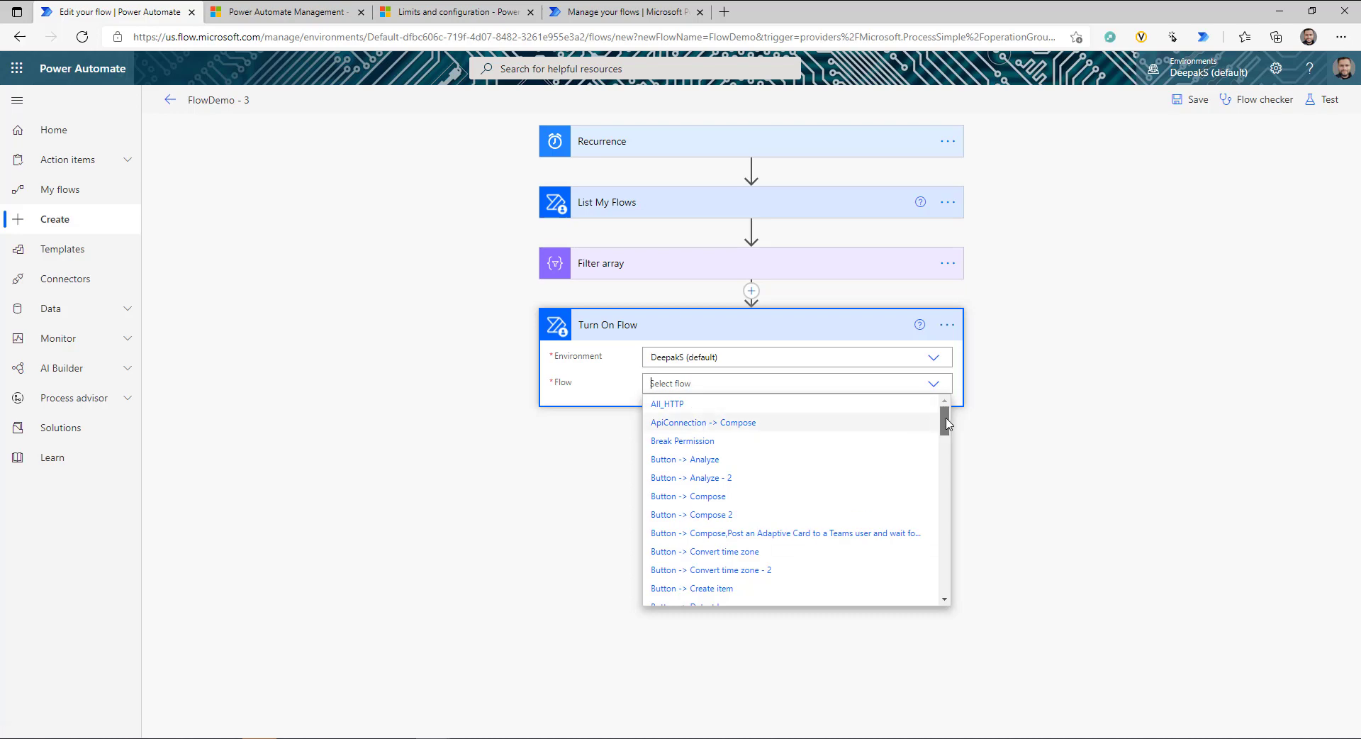
pyautogui.moveTo(947, 423); pyautogui.dragTo(946, 578)
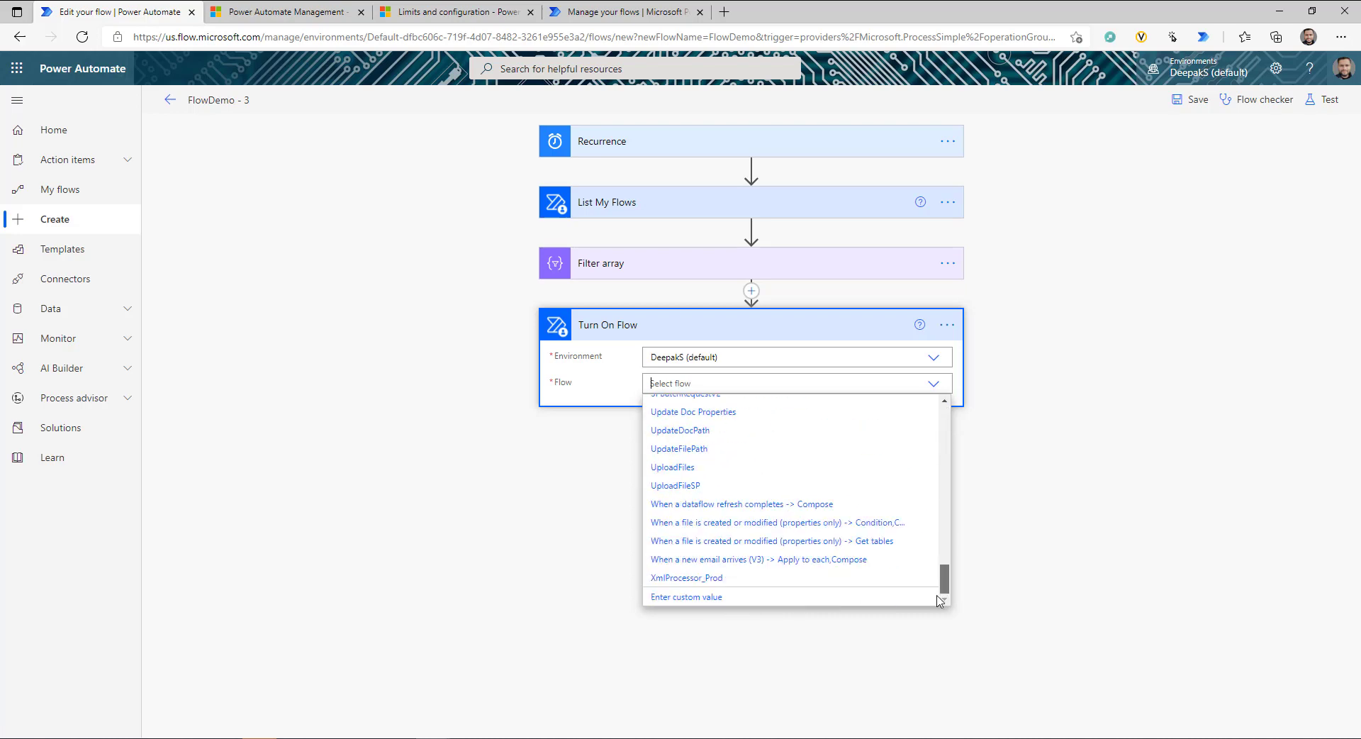
pyautogui.click(680, 596)
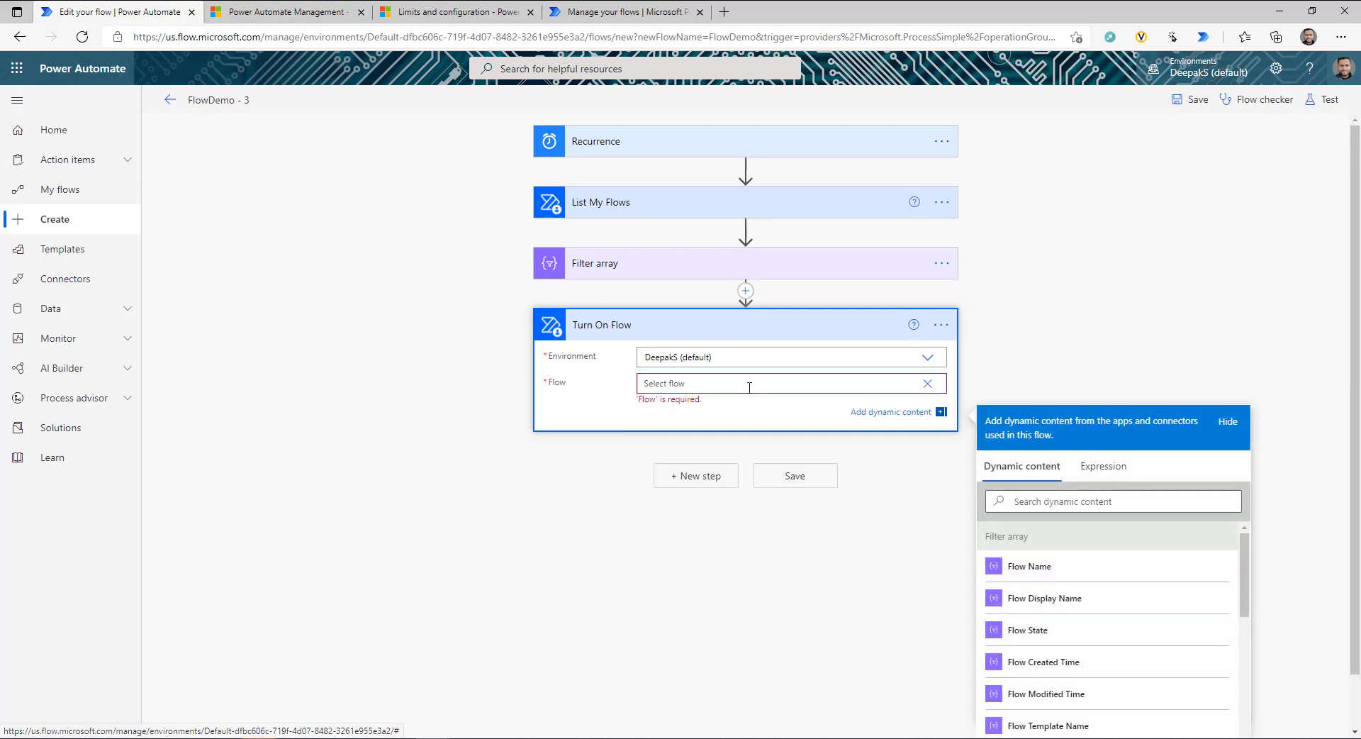
pyautogui.click(1048, 573)
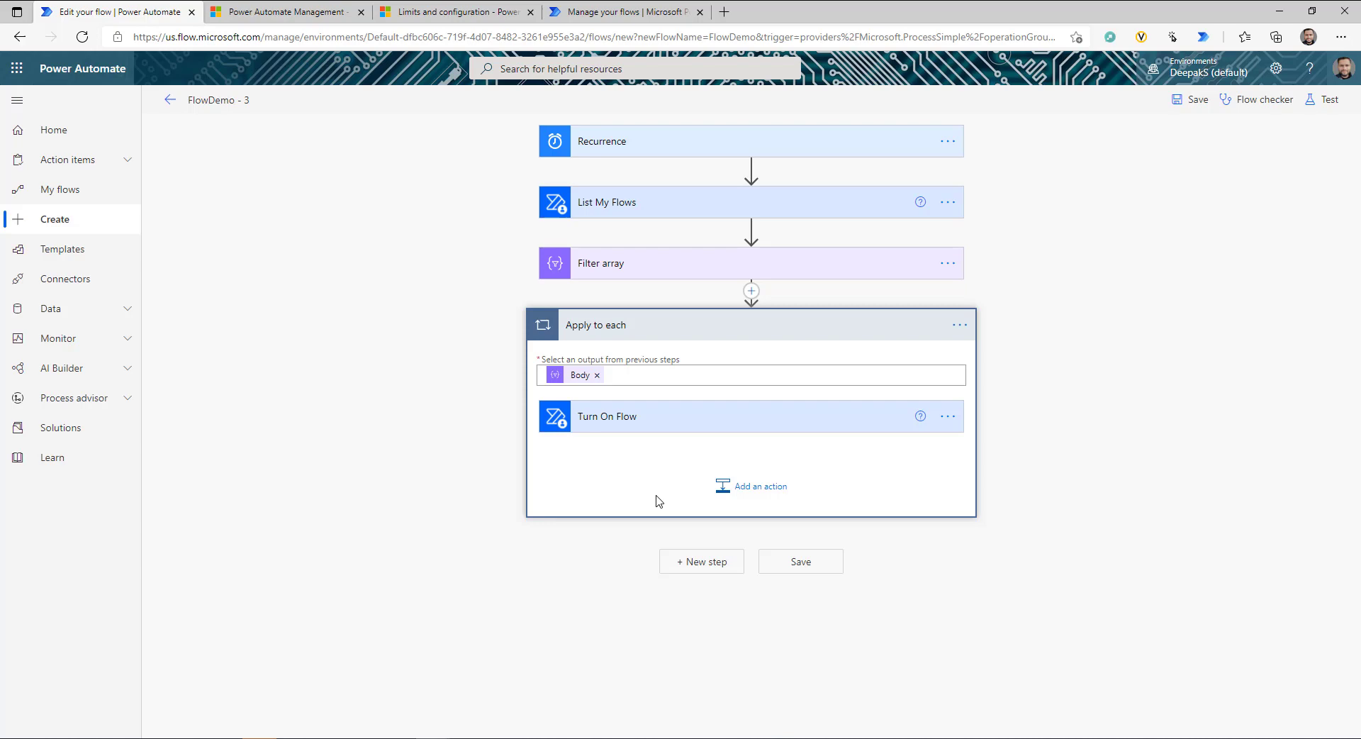
# Expand Turn On Flow and compare the Flow Name dynamic content of Filter array and List My Flows
pyautogui.click(653, 418)
pyautogui.scroll(-2, 684, 353)
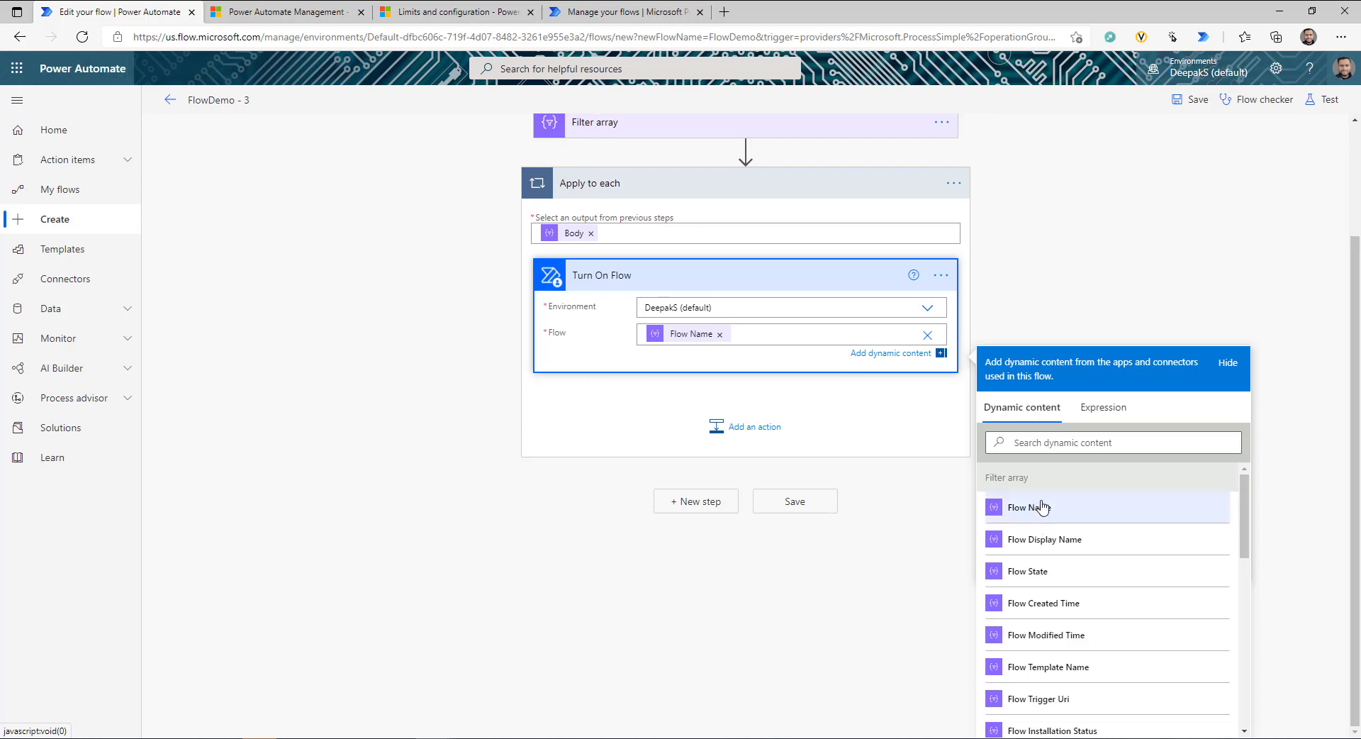
pyautogui.scroll(-5, 1042, 506)
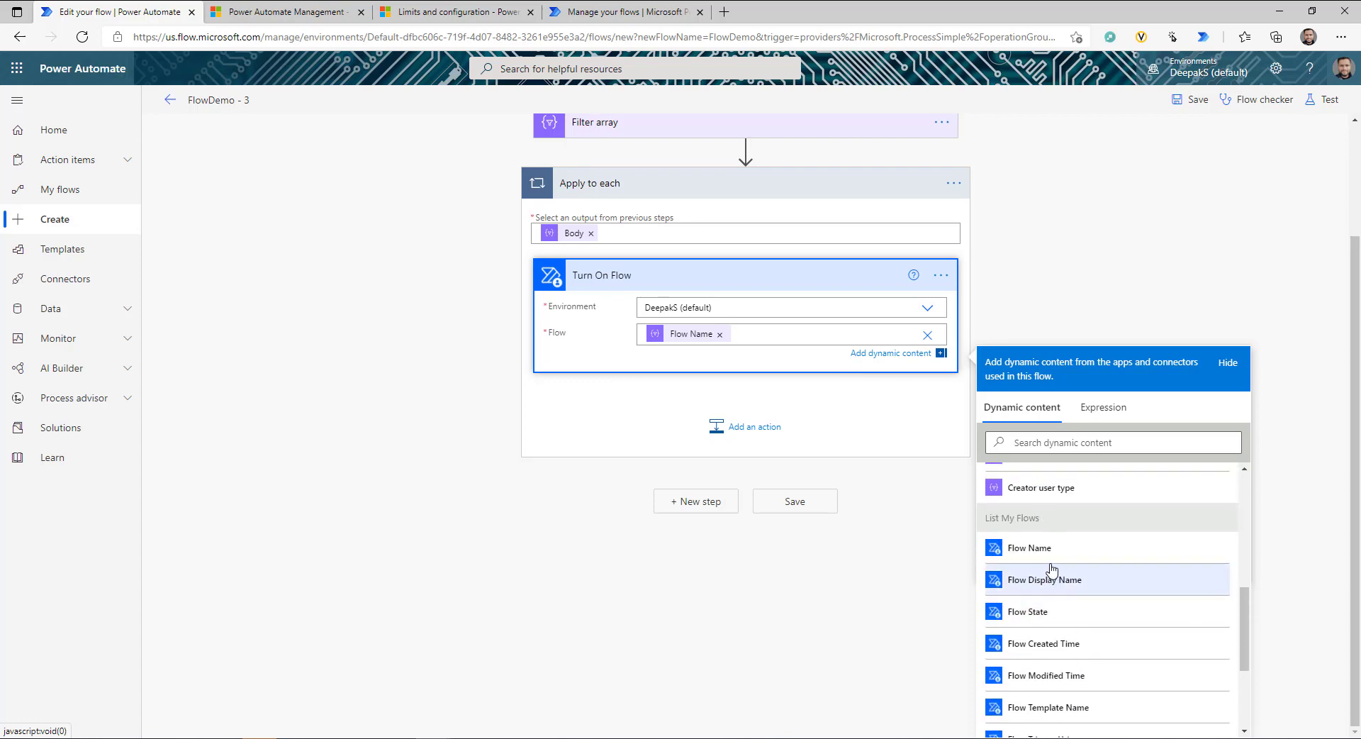
pyautogui.click(1048, 557)
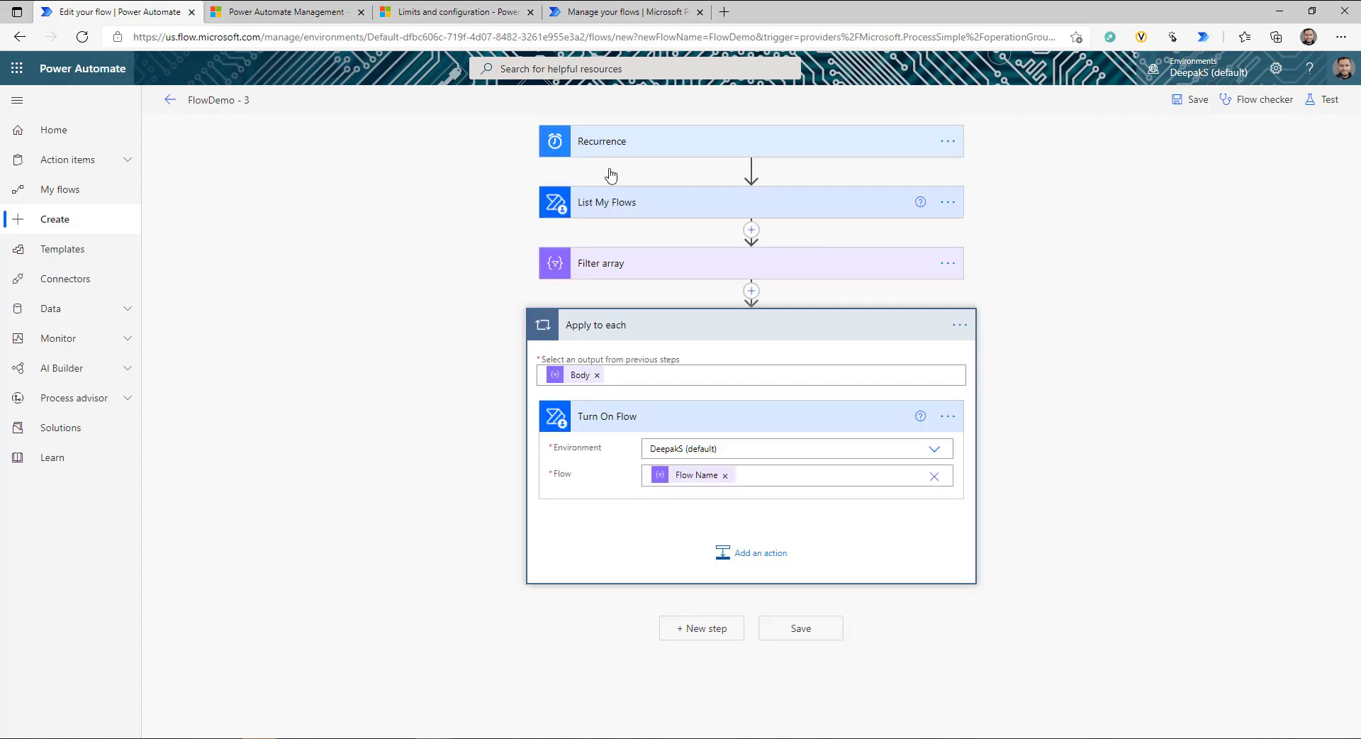
# Refresh the My flows list to check XmlProcessor_Prod, then return to FlowDemo - 3 and save it
pyautogui.click(624, 11)
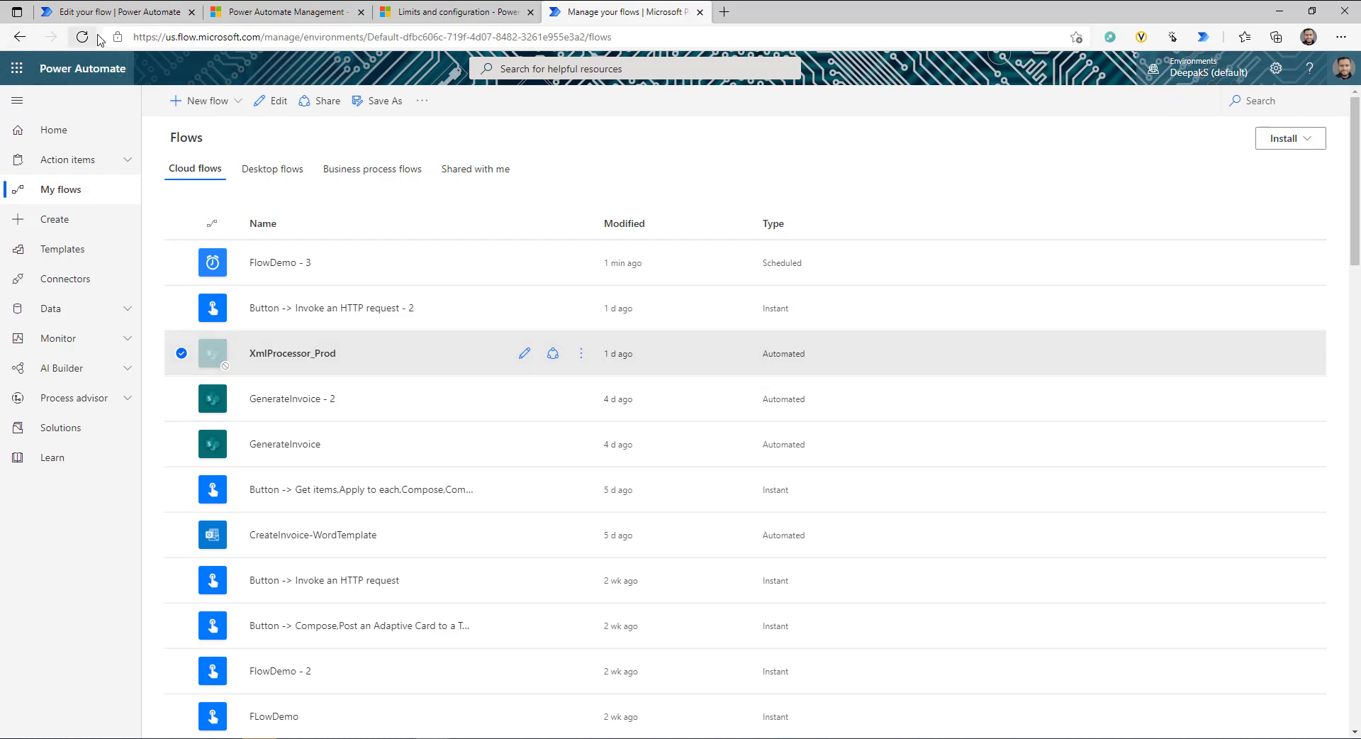
pyautogui.click(84, 36)
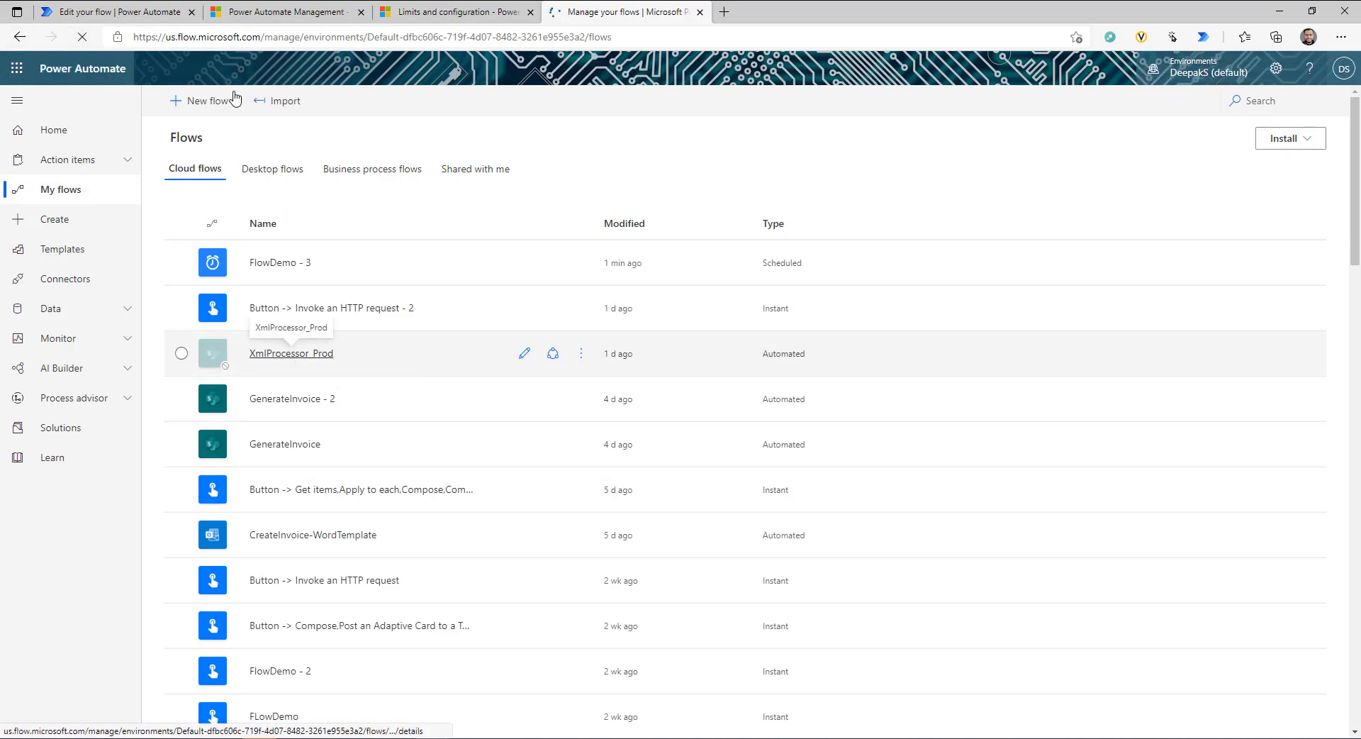
pyautogui.click(113, 11)
pyautogui.click(1191, 99)
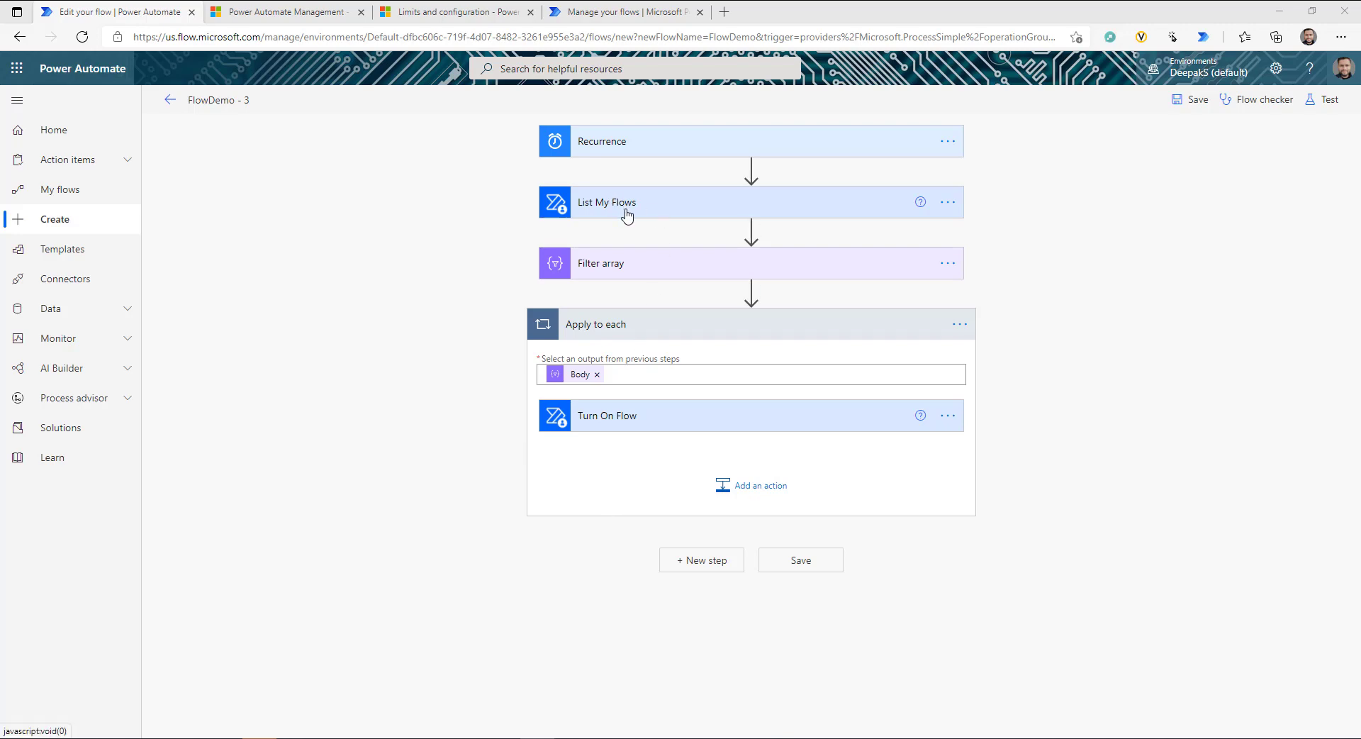
# Add the Office 365 Users action Get user profile (V2) below Turn On Flow in the Apply to each loop
pyautogui.click(756, 488)
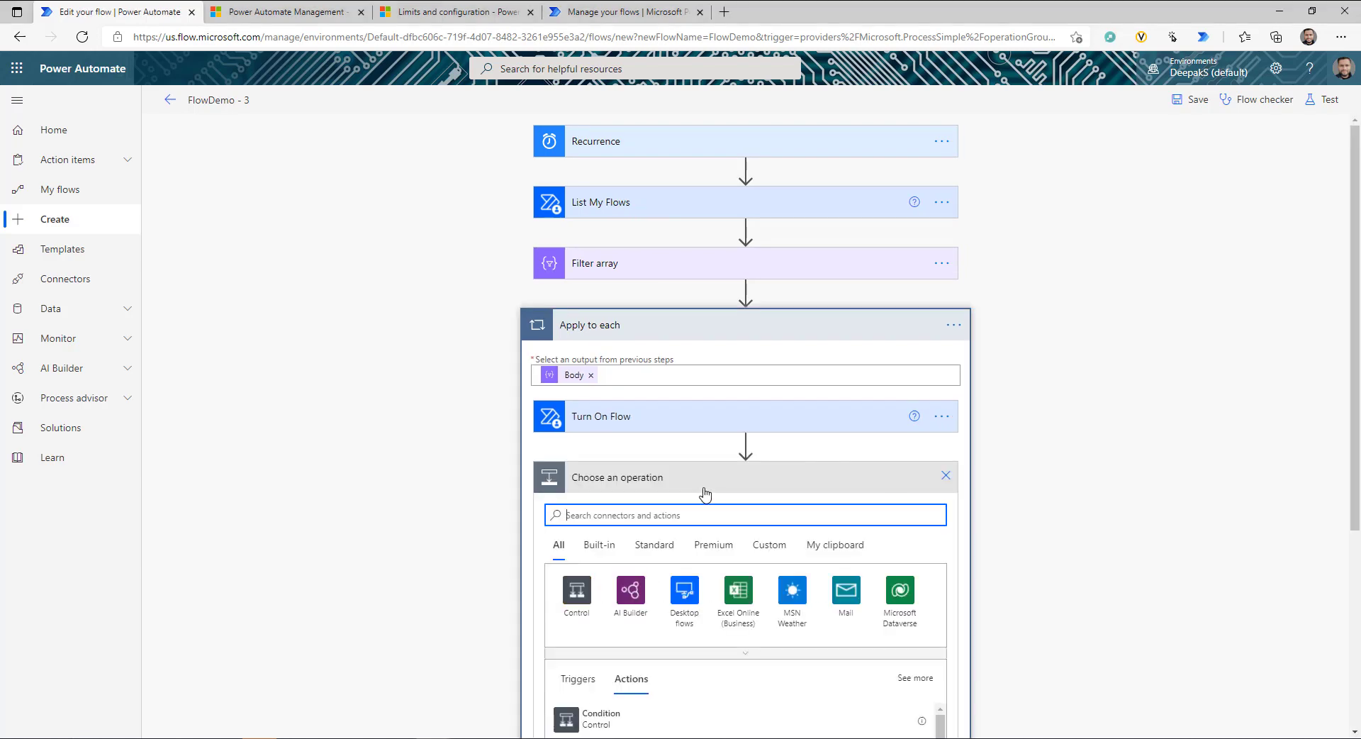
pyautogui.write('offi')
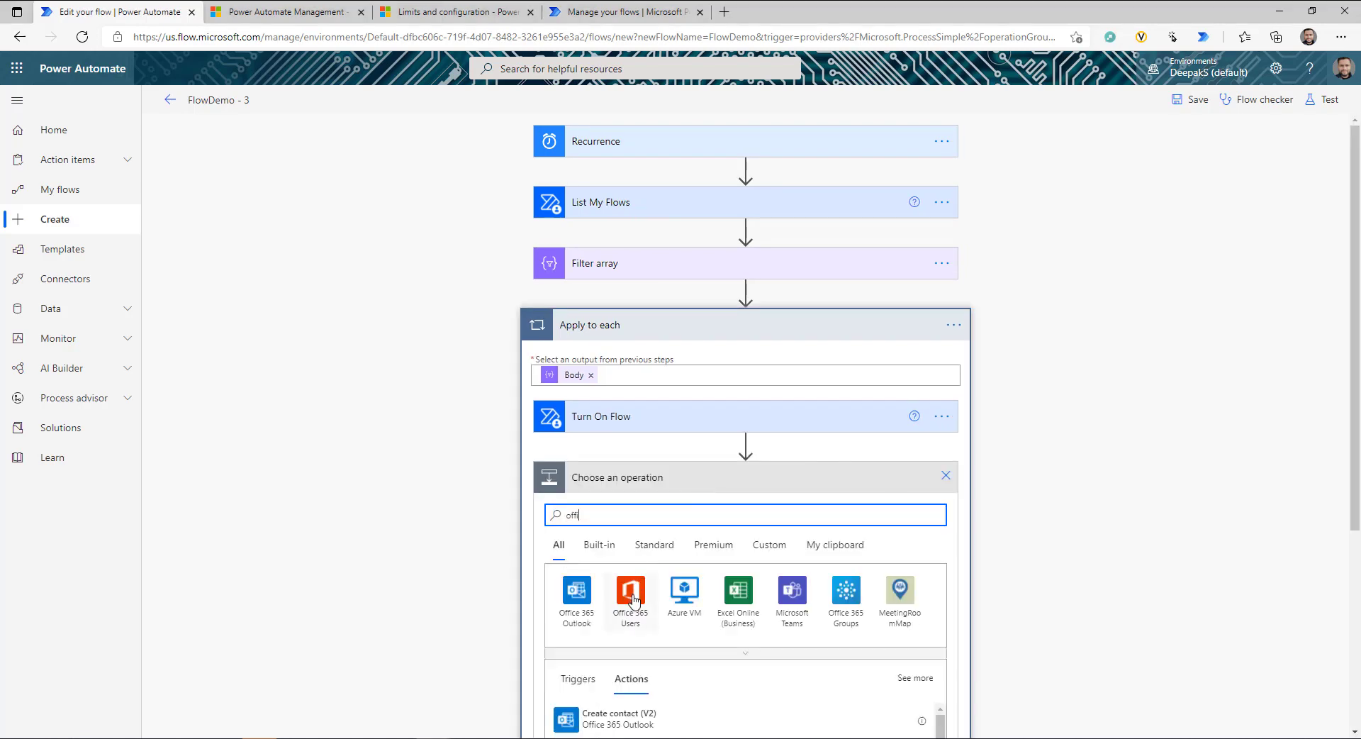
pyautogui.click(633, 601)
pyautogui.scroll(-3, 1069, 577)
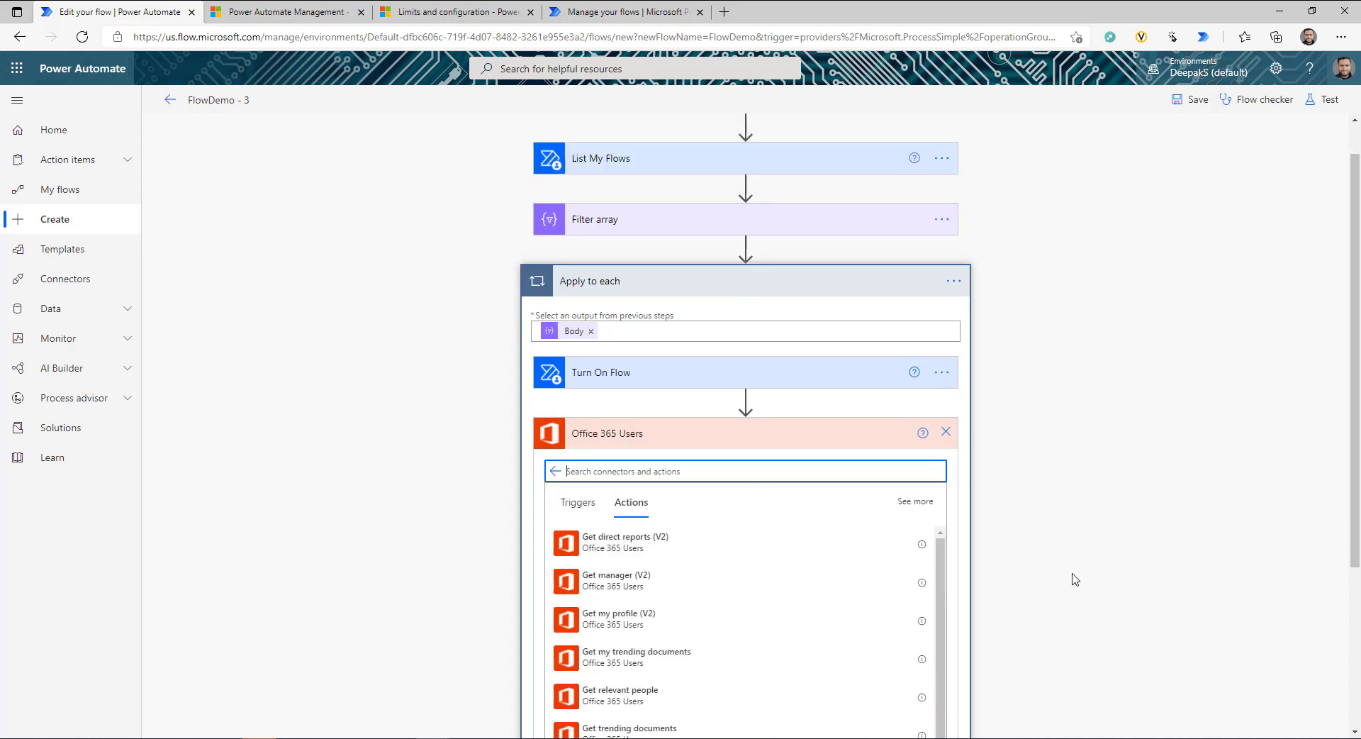
pyautogui.scroll(-3, 659, 583)
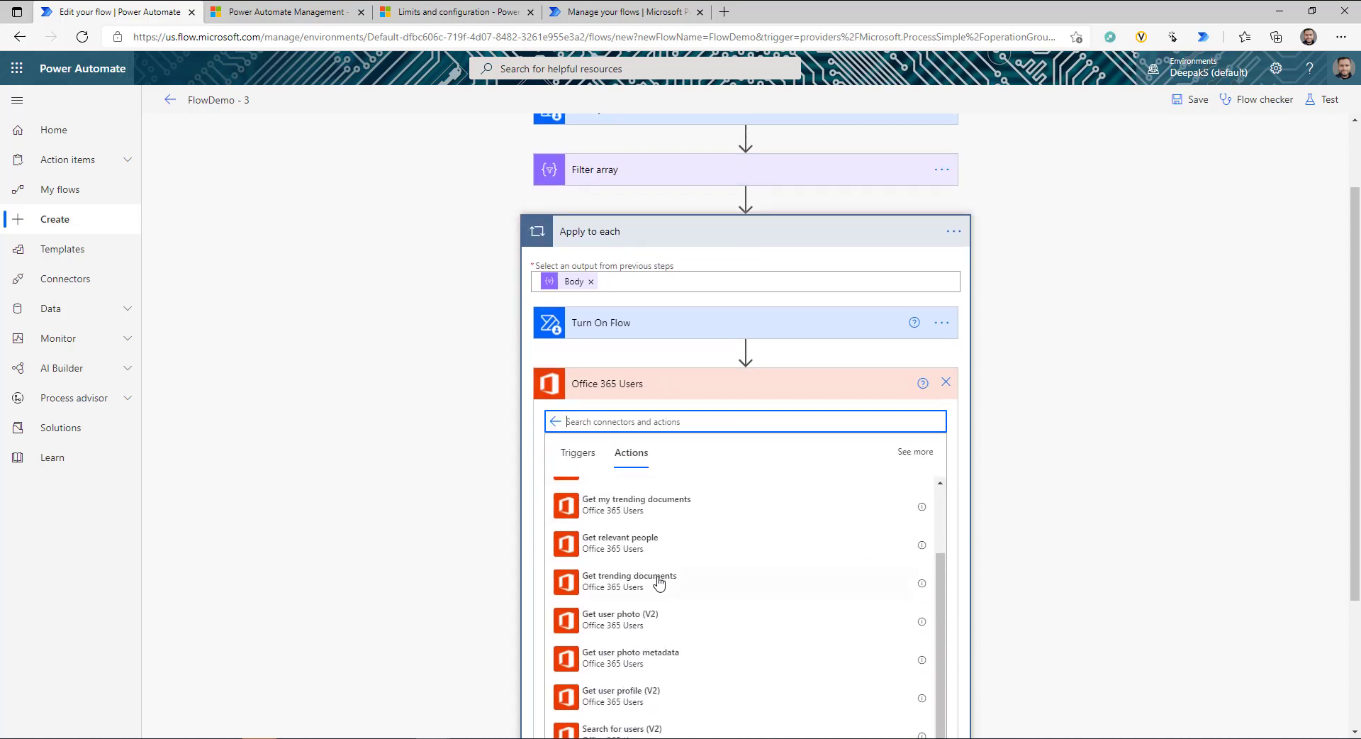
pyautogui.scroll(-1, 635, 663)
pyautogui.click(624, 645)
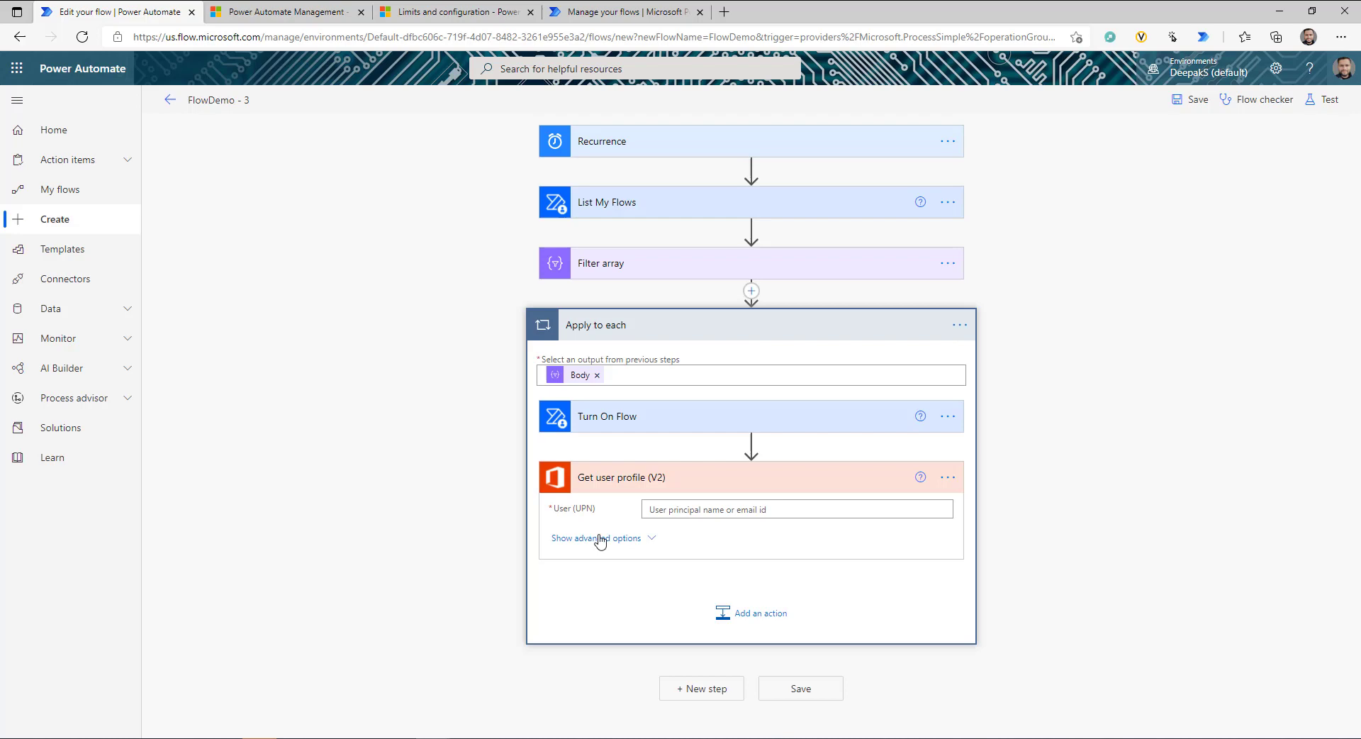
# Set the User (UPN) of Get user profile (V2) to the Creator user ID from Filter array
pyautogui.click(772, 508)
pyautogui.scroll(-5, 1021, 629)
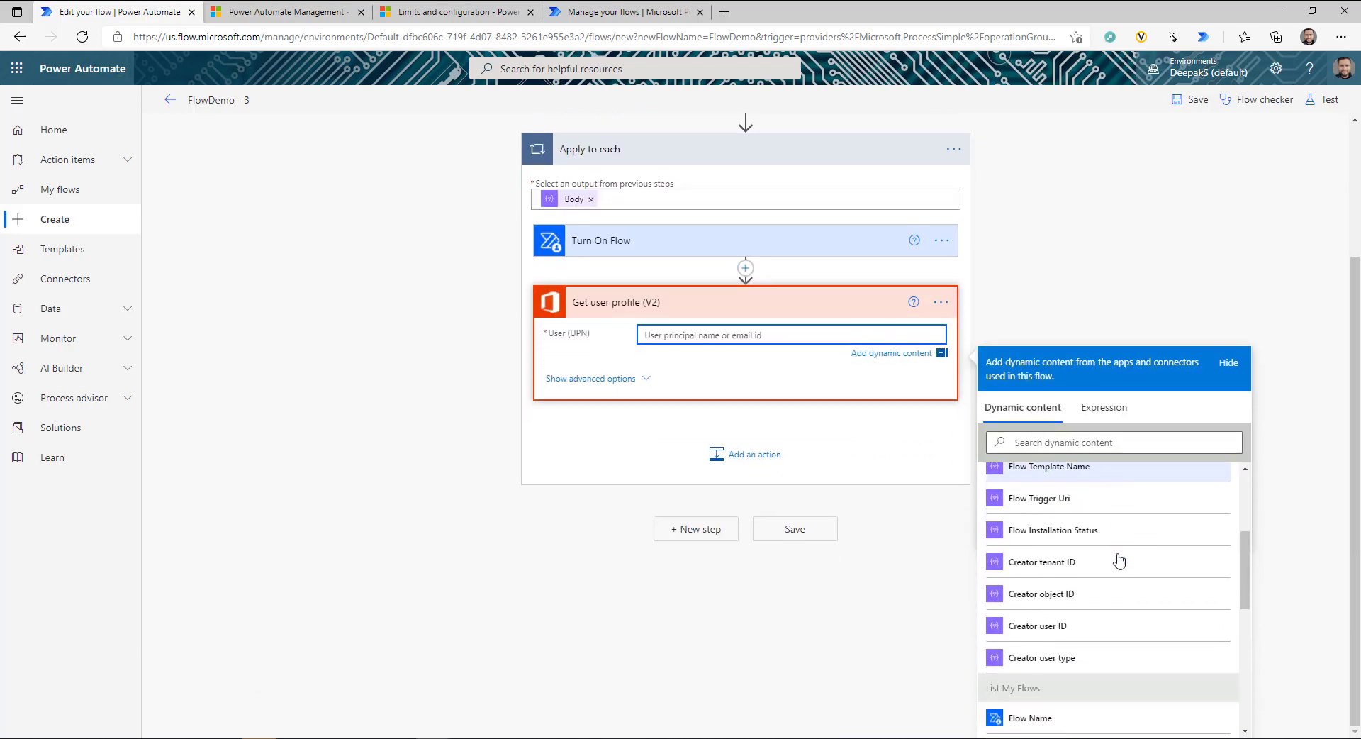
pyautogui.scroll(-1, 1042, 567)
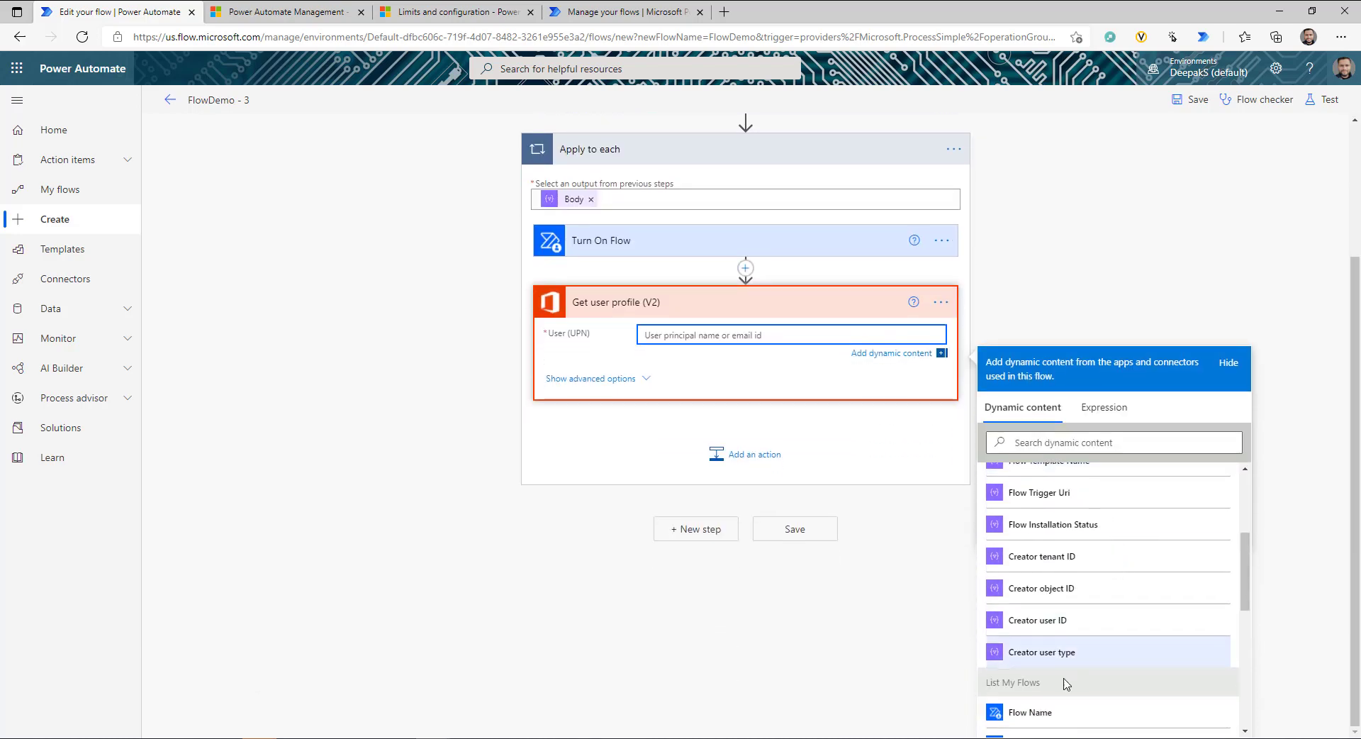
pyautogui.click(1042, 621)
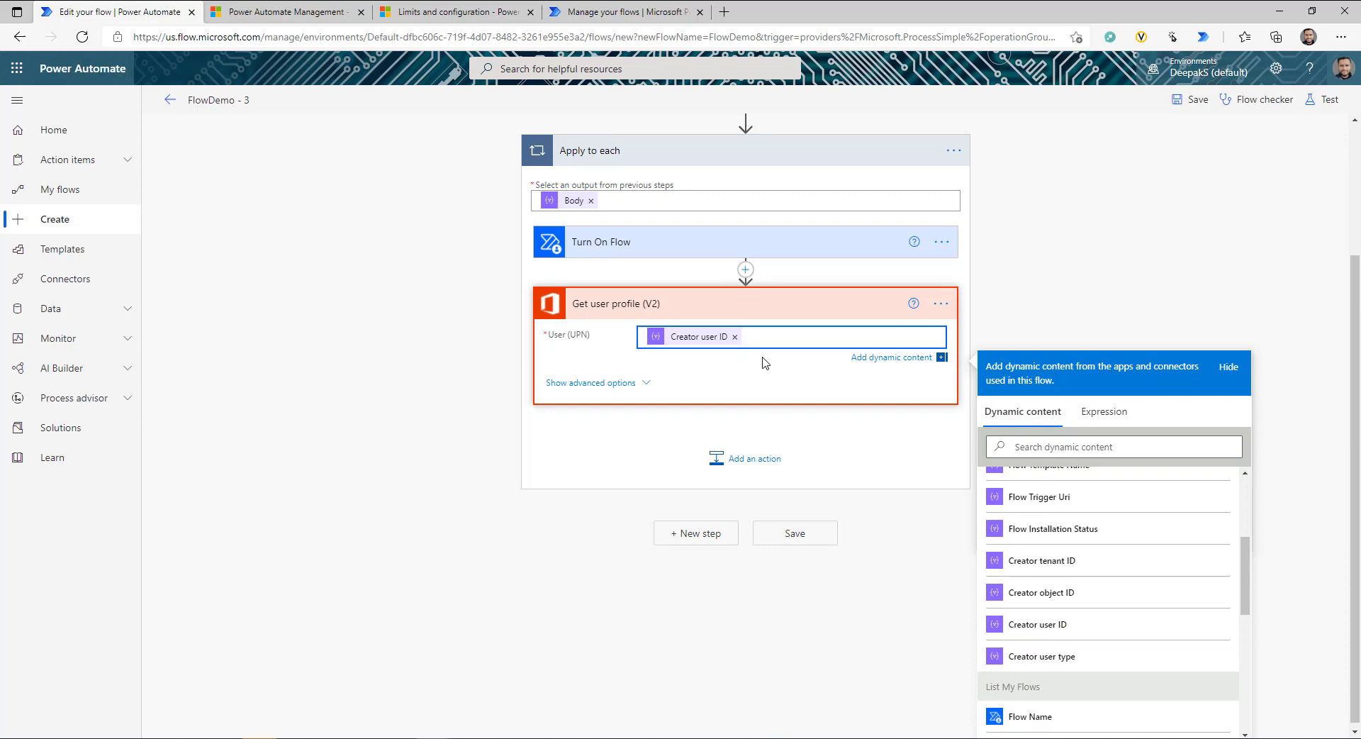
# Add a Send an email (V2) action below Get user profile (V2) and address it to the profile's Mail
pyautogui.click(746, 459)
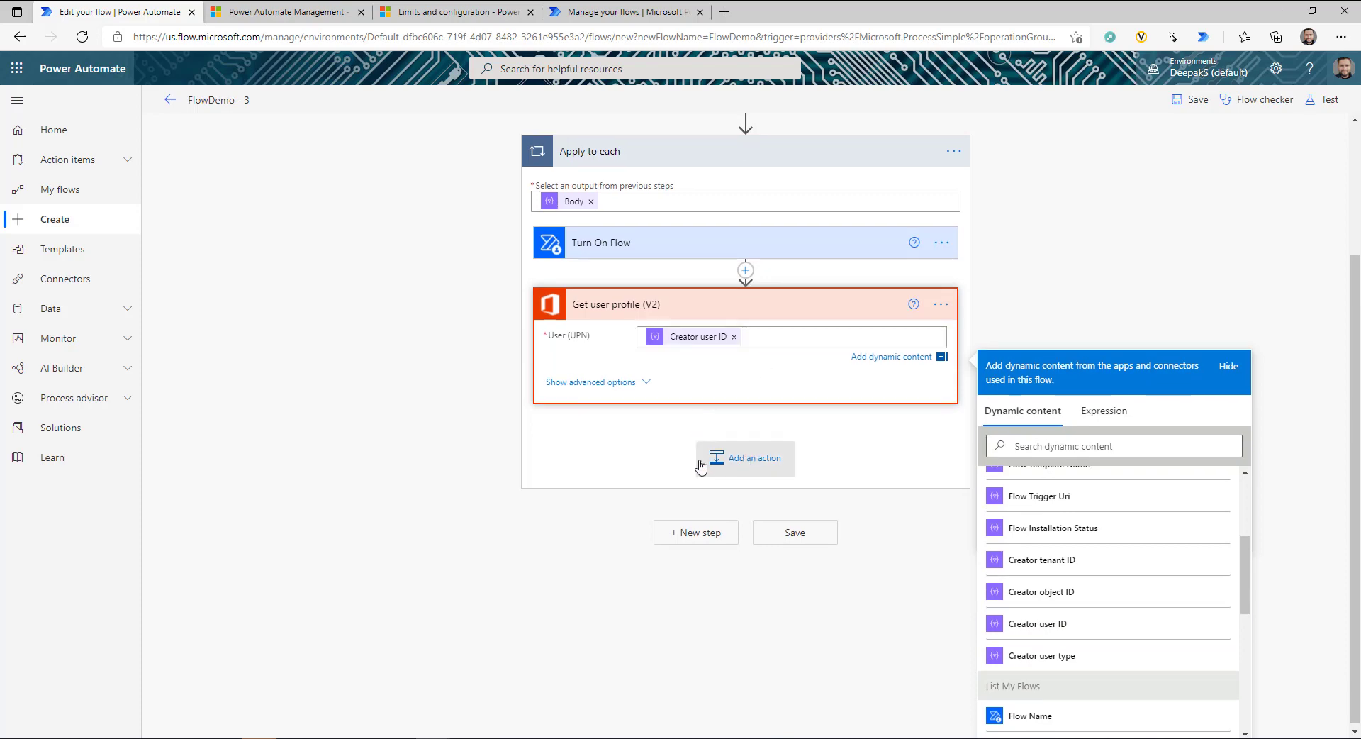
pyautogui.click(683, 406)
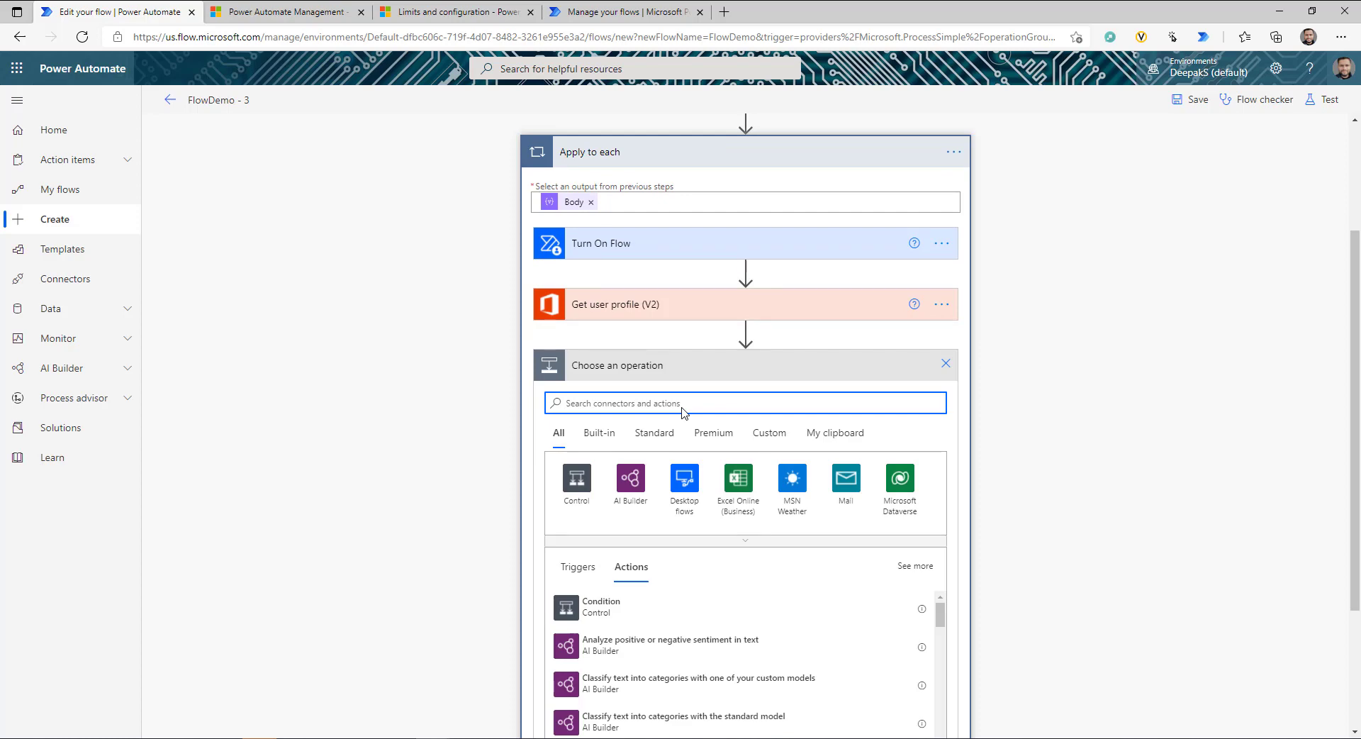
pyautogui.write('sen')
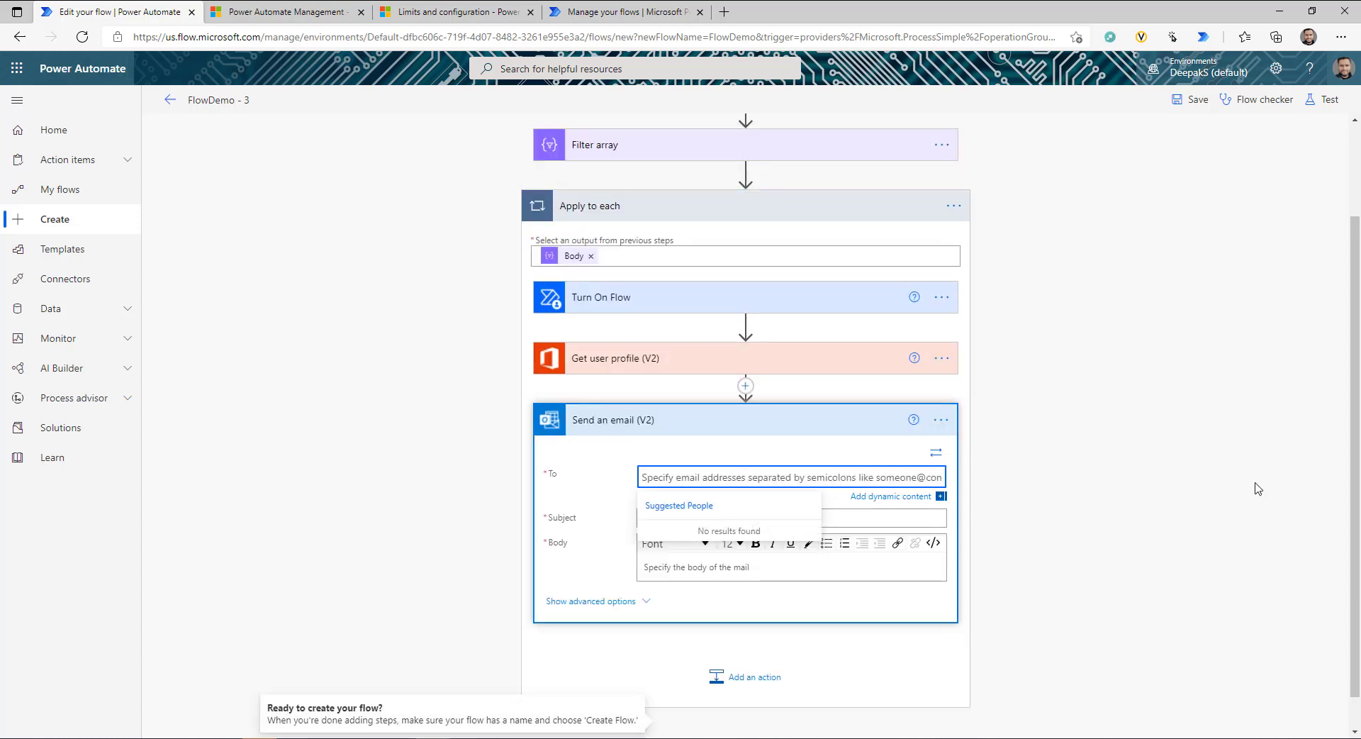
pyautogui.click(917, 459)
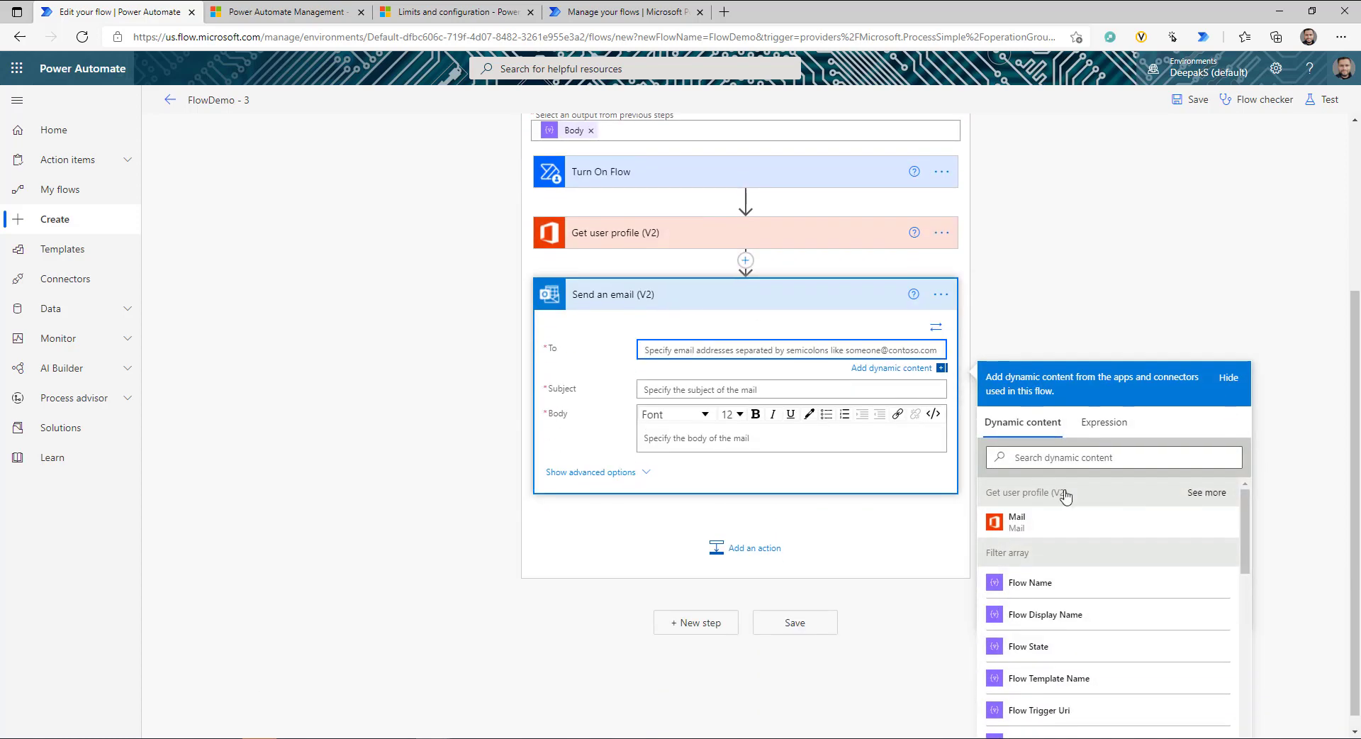
pyautogui.click(1041, 522)
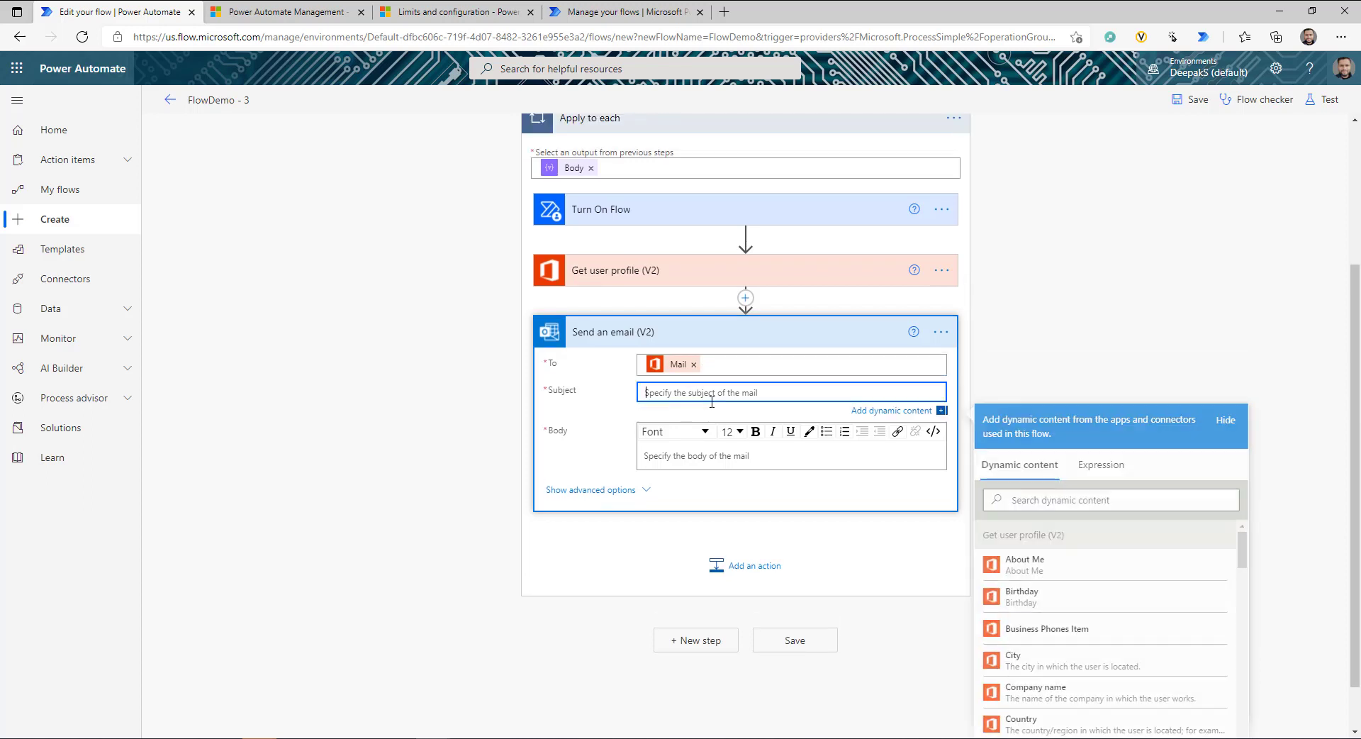
# Insert the Flow Display Name from Filter array as the Subject of Send an email (V2)
pyautogui.scroll(-10, 1069, 574)
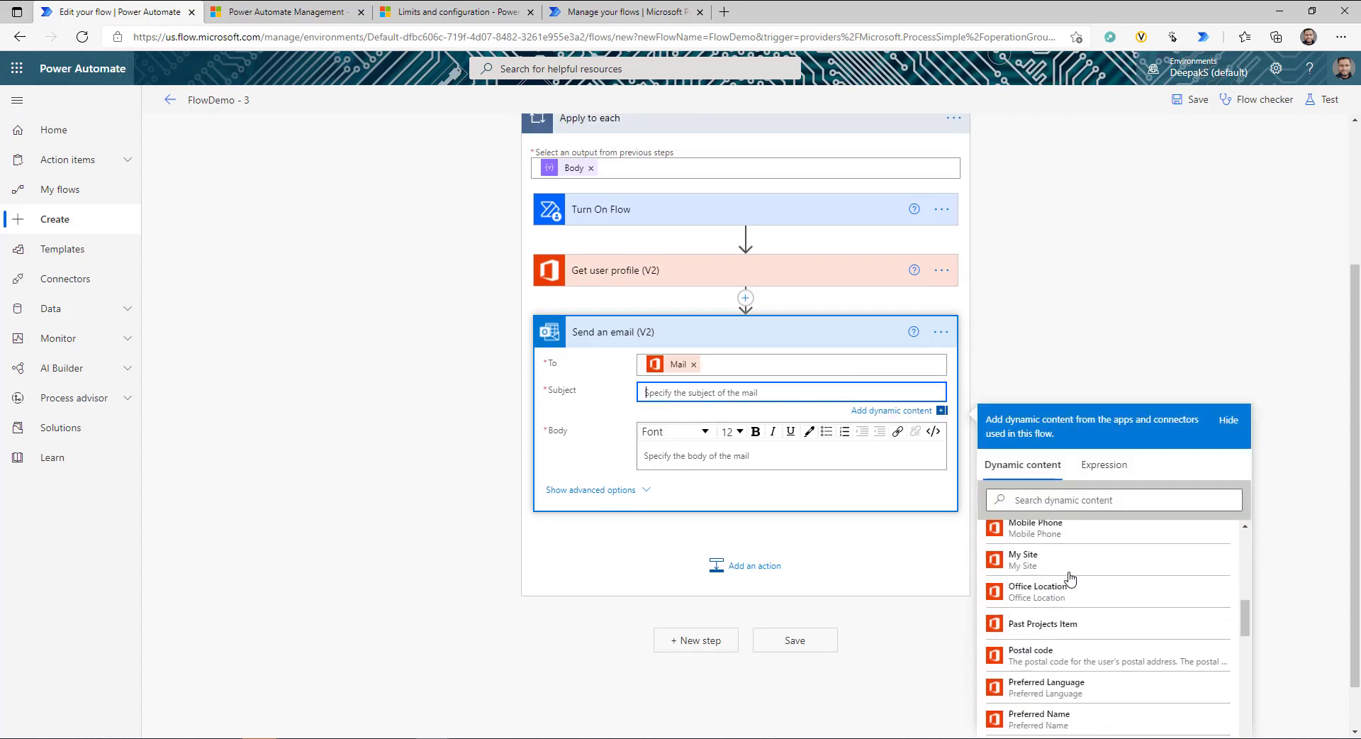
pyautogui.scroll(-10, 1070, 579)
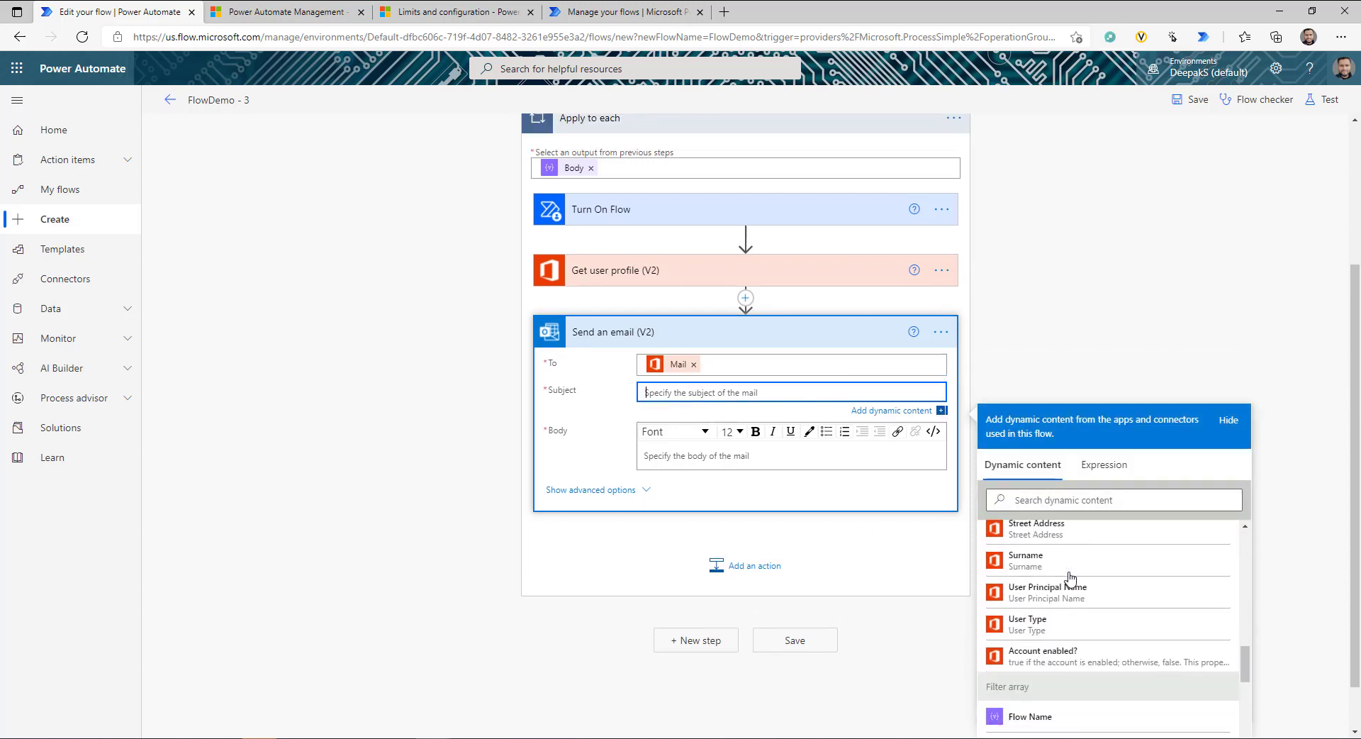
pyautogui.scroll(-3, 1071, 580)
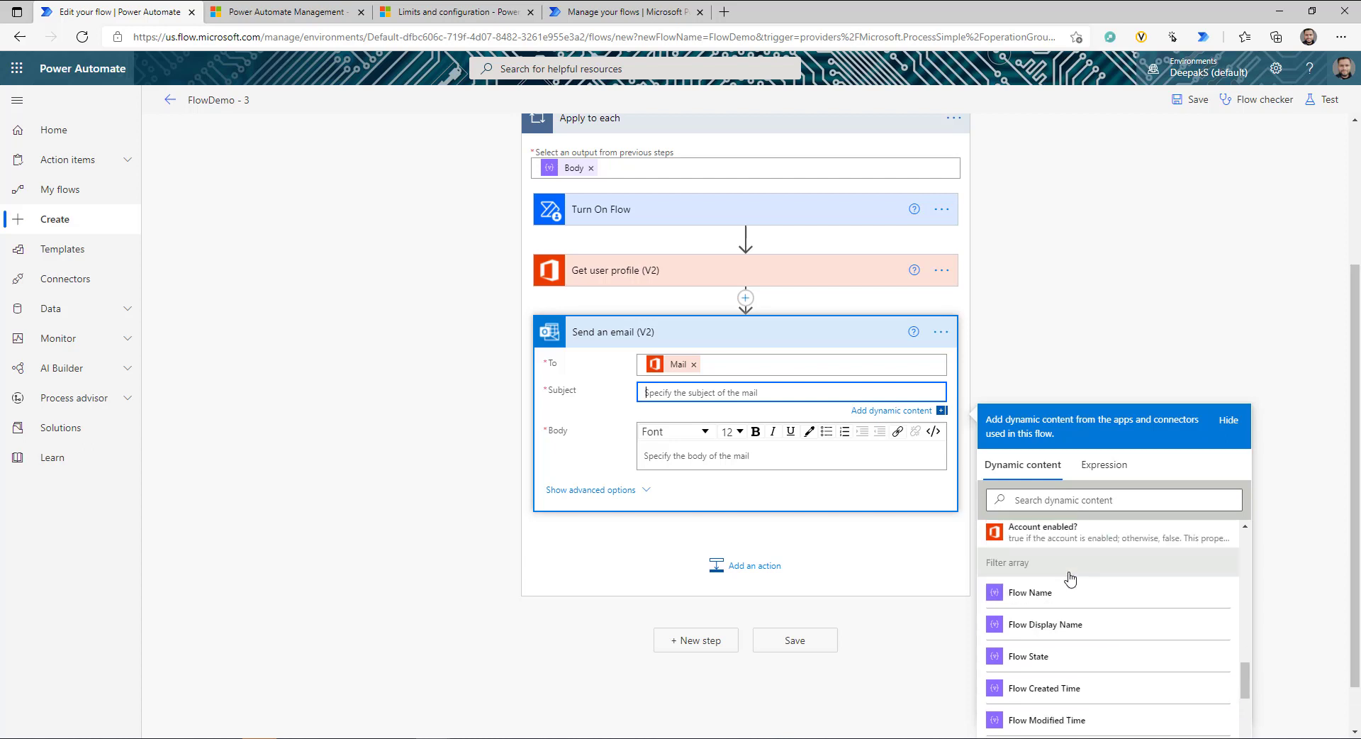
pyautogui.click(1071, 626)
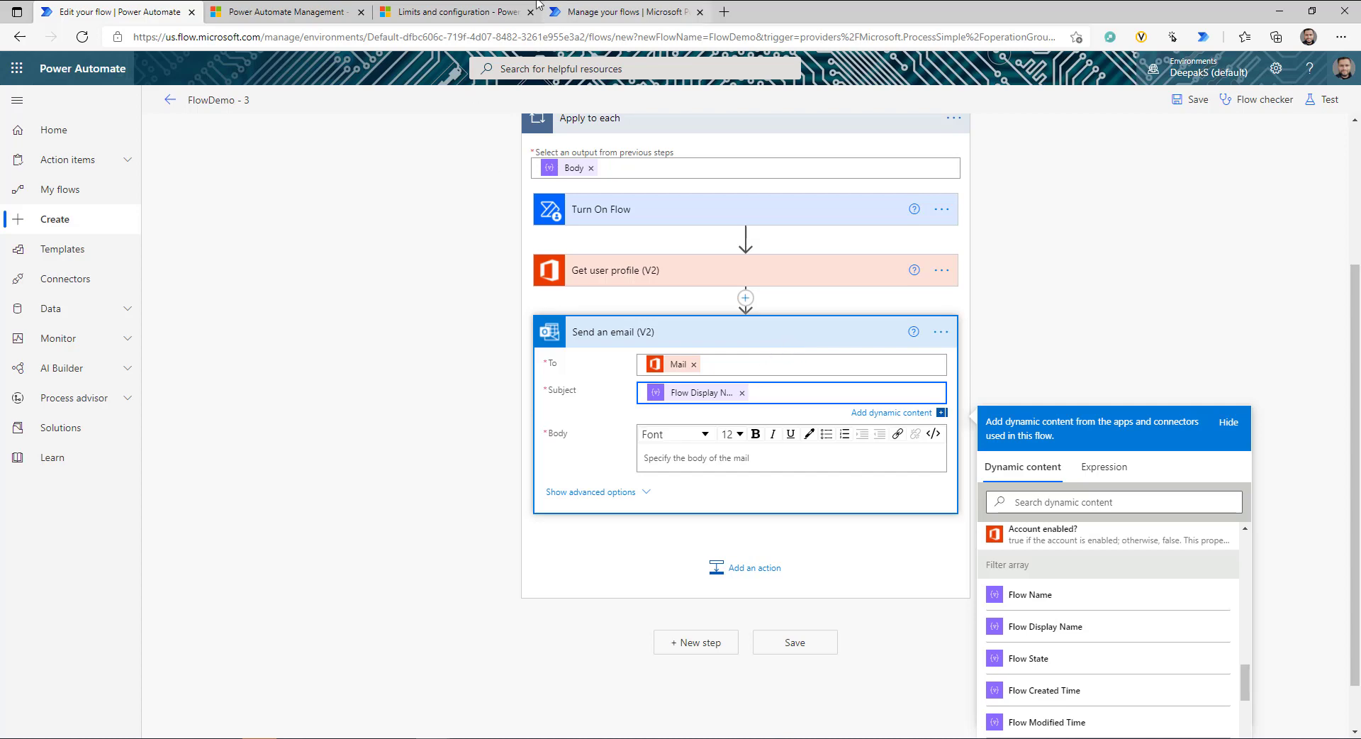
# Review the expiration limit for not triggered (dormant) flows in the Limits and configuration article
pyautogui.click(454, 11)
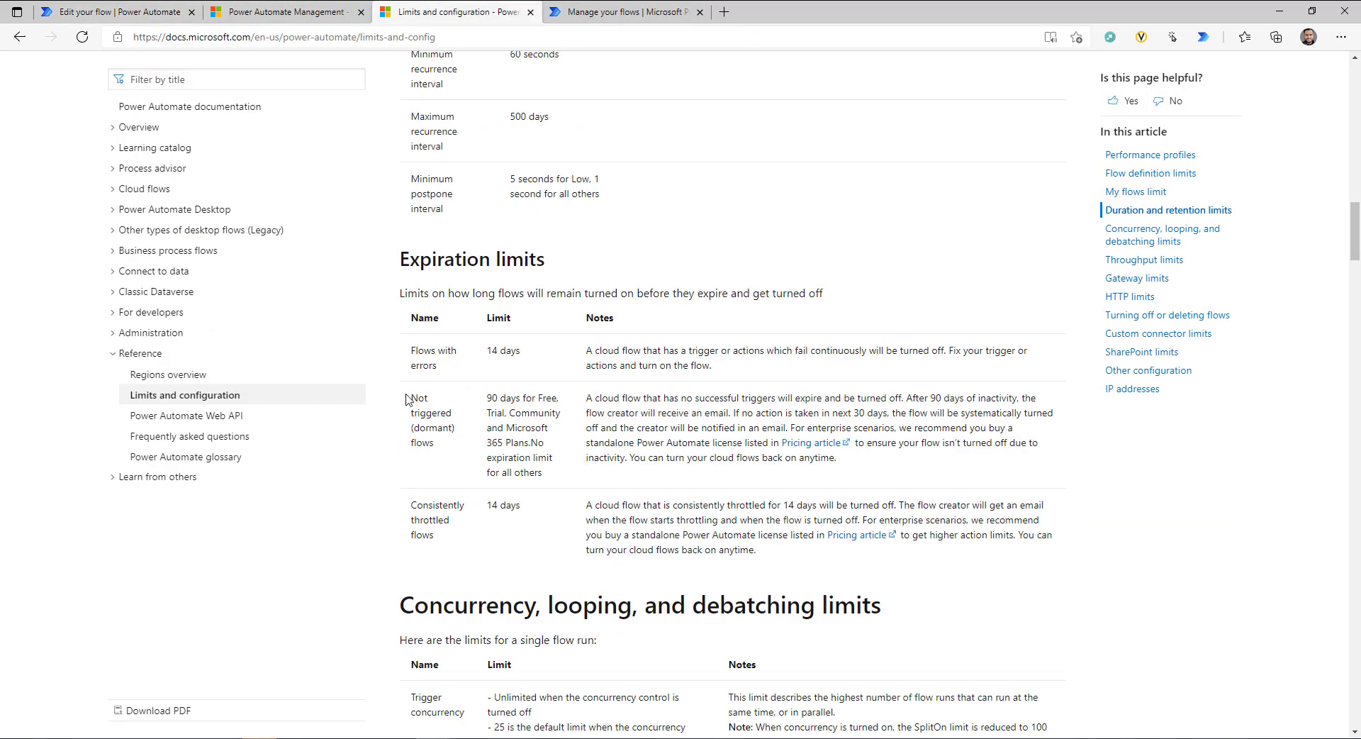
pyautogui.moveTo(418, 397); pyautogui.dragTo(847, 470)
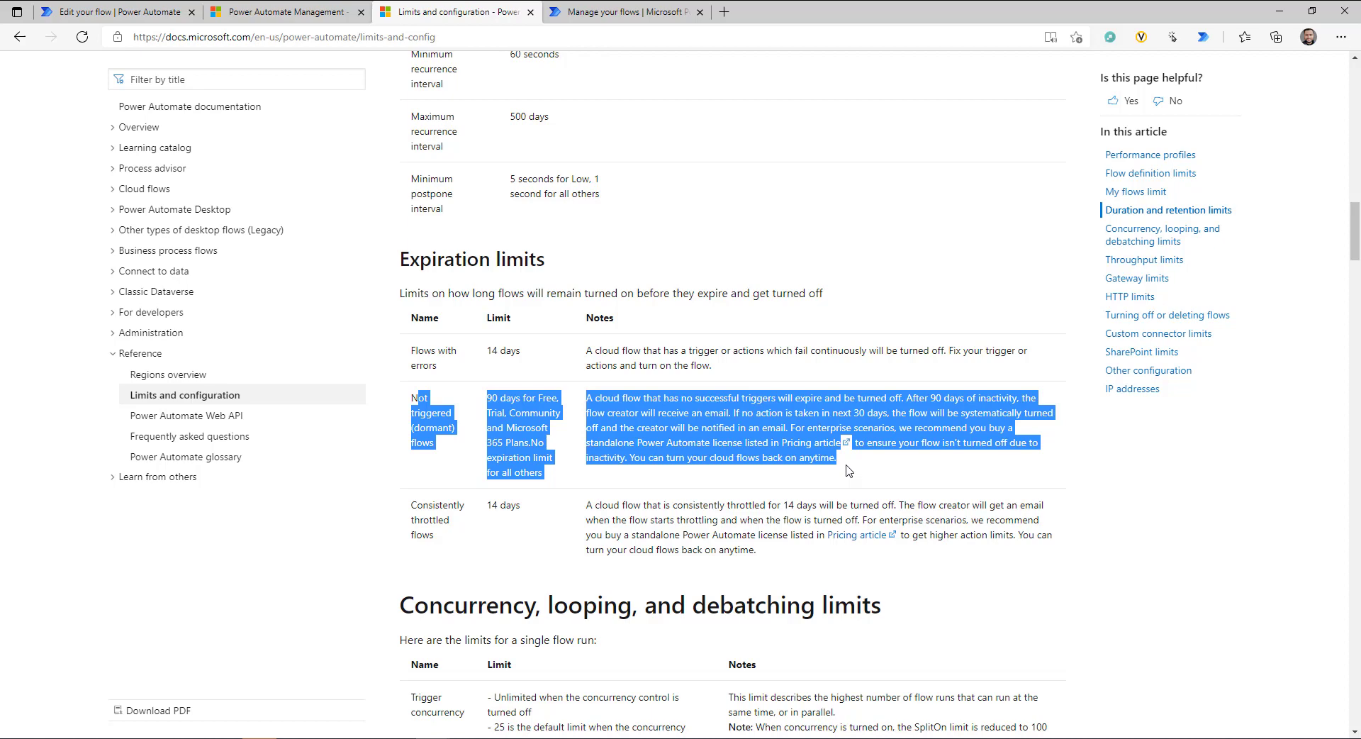
pyautogui.click(769, 416)
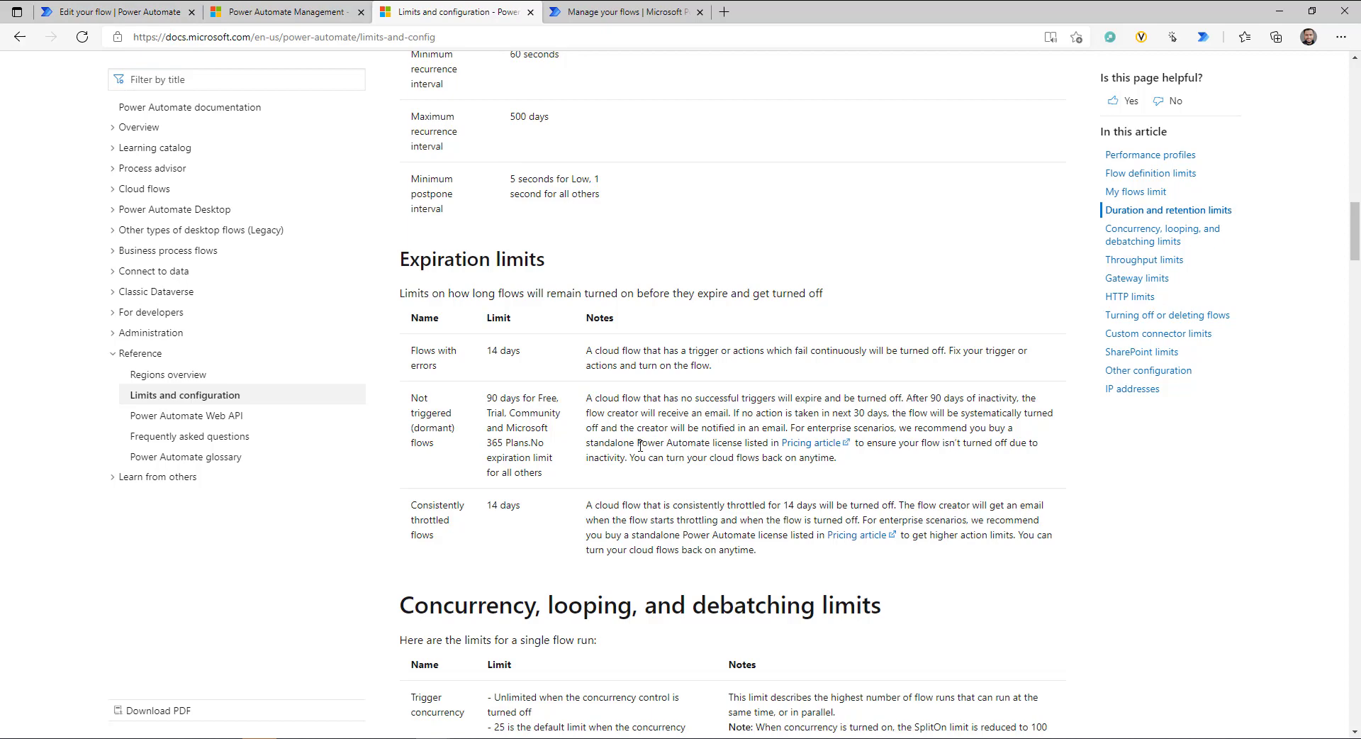
# Back in FlowDemo - 3, append Started to the email subject with Thank You. as the body, and save the flow
pyautogui.click(114, 8)
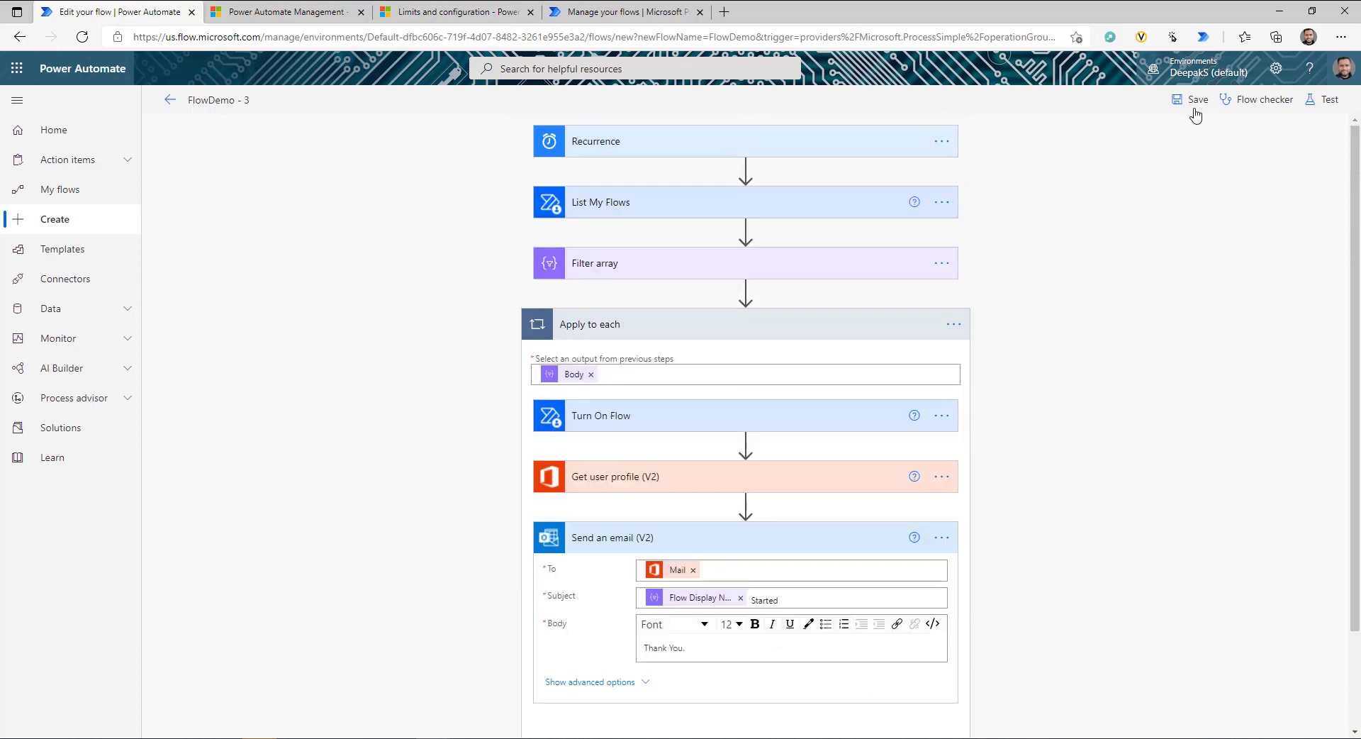
pyautogui.click(1195, 104)
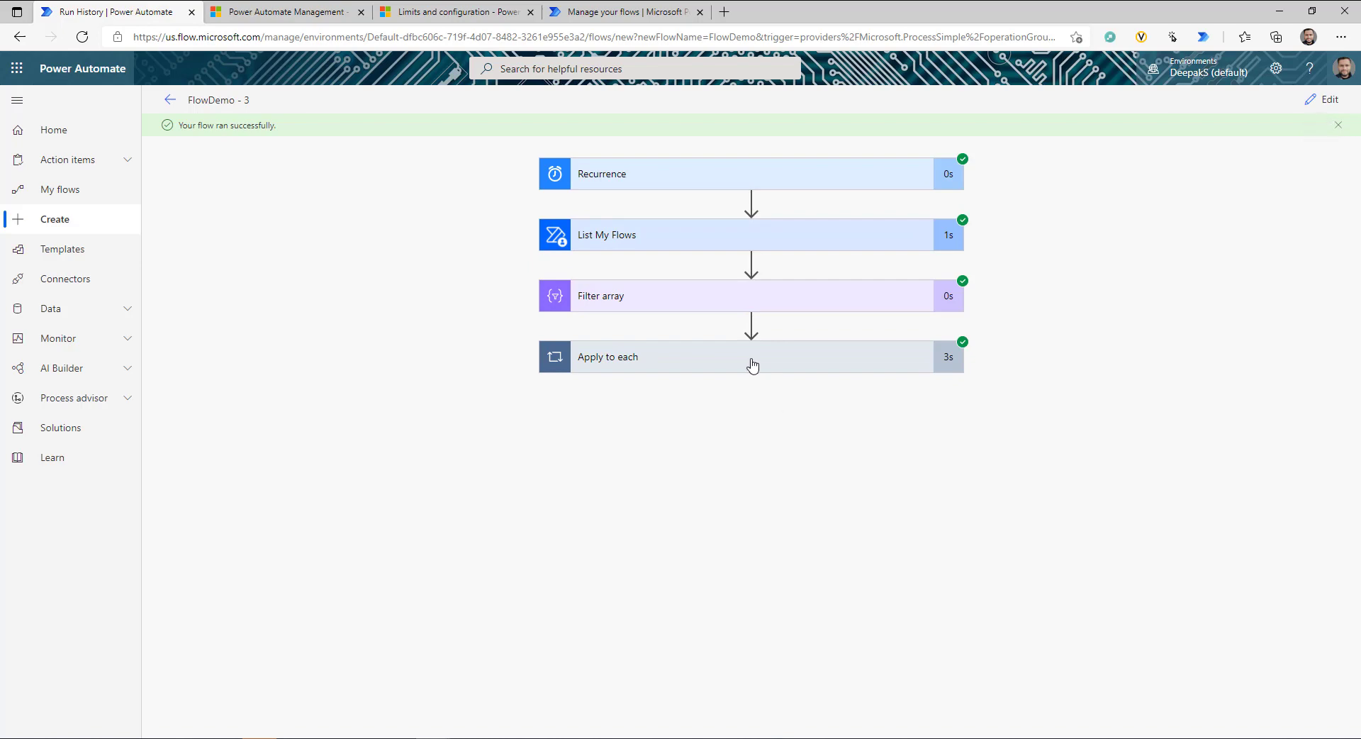
# Expand Apply to each in the run and examine the inputs and outputs of Get user profile (V2), including Mail
pyautogui.click(753, 365)
pyautogui.click(674, 490)
pyautogui.scroll(-10, 803, 585)
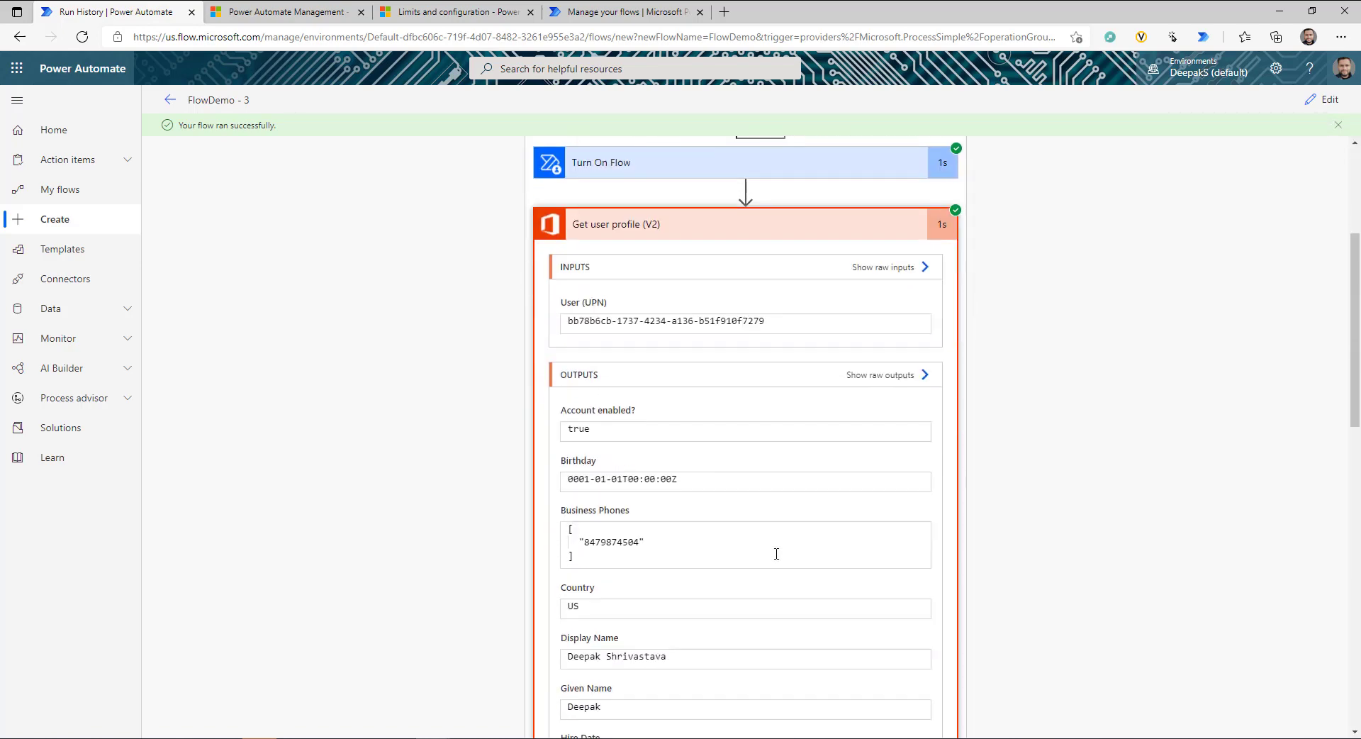
pyautogui.scroll(-3, 666, 456)
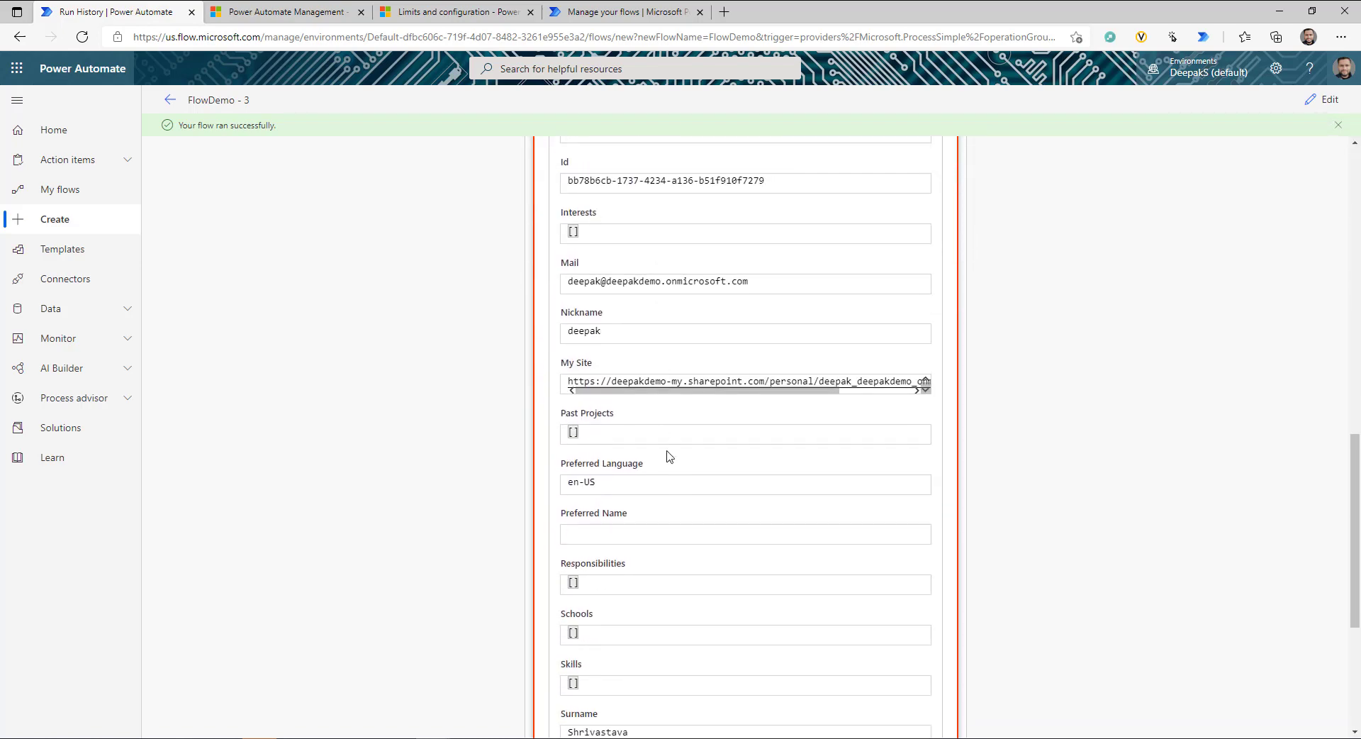
pyautogui.scroll(11, 695, 502)
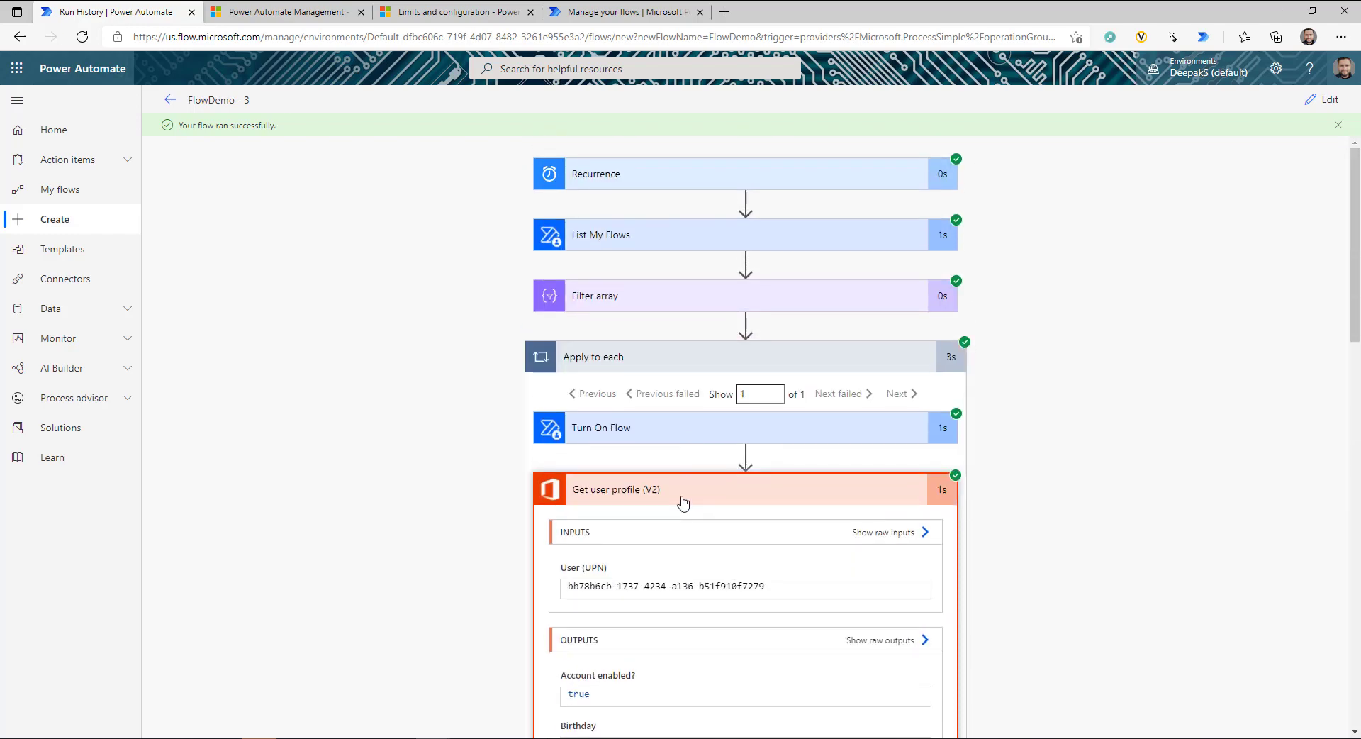
pyautogui.click(682, 489)
# Refresh the My flows list to check whether XmlProcessor_Prod is turned on, and return to the FlowDemo - 3 run
pyautogui.click(621, 12)
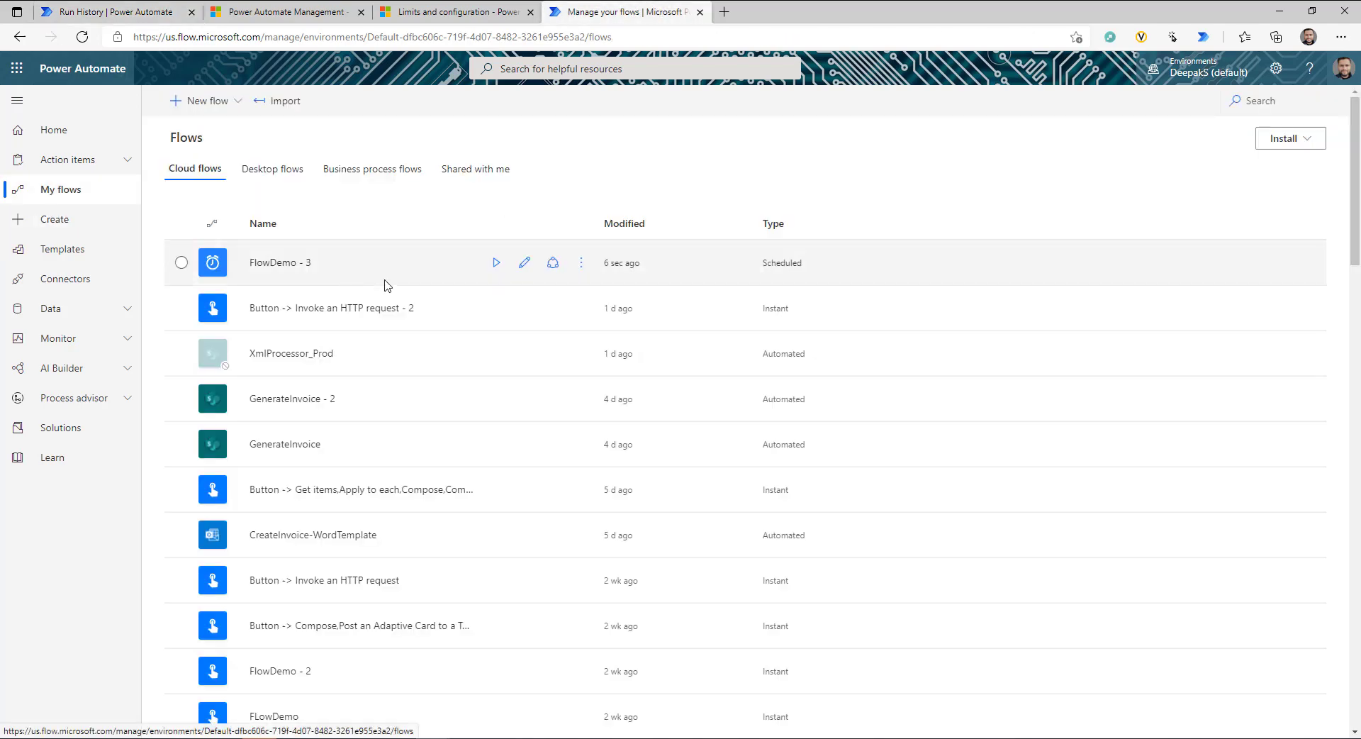
pyautogui.click(82, 39)
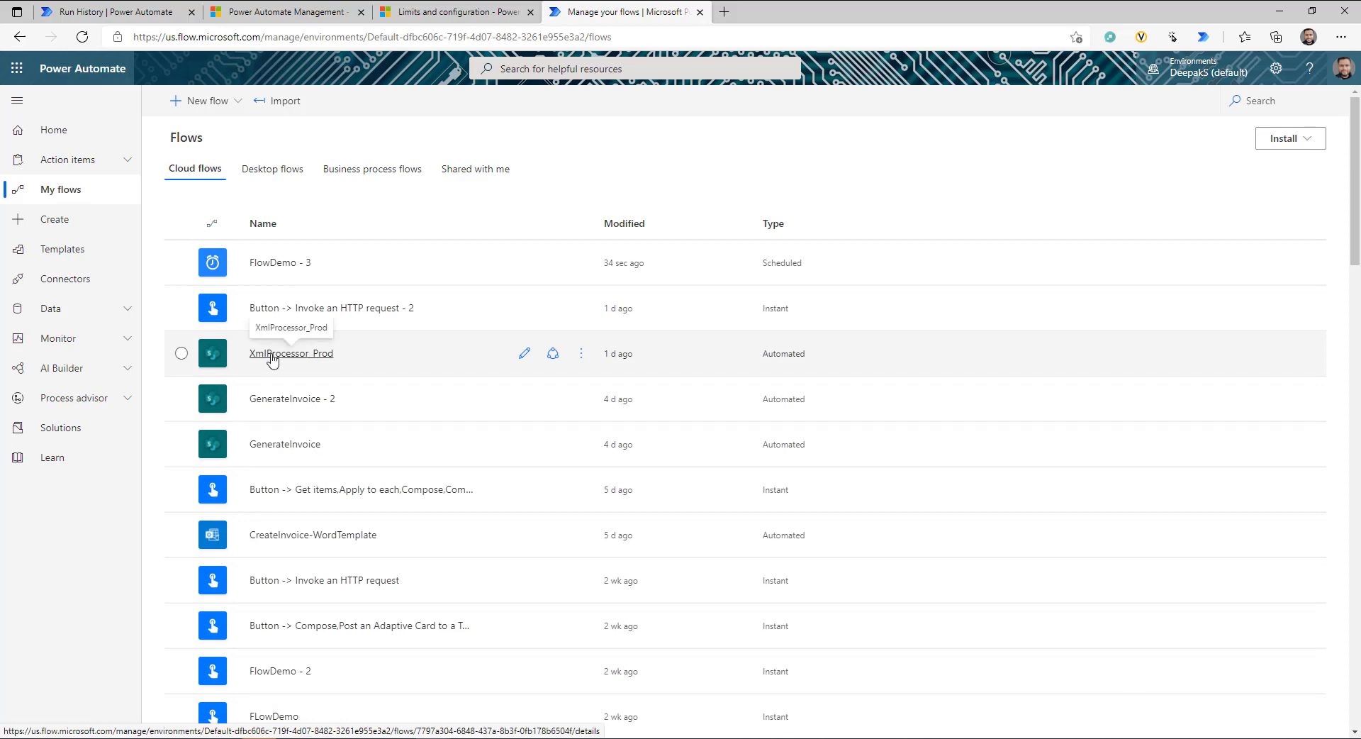
pyautogui.click(106, 11)
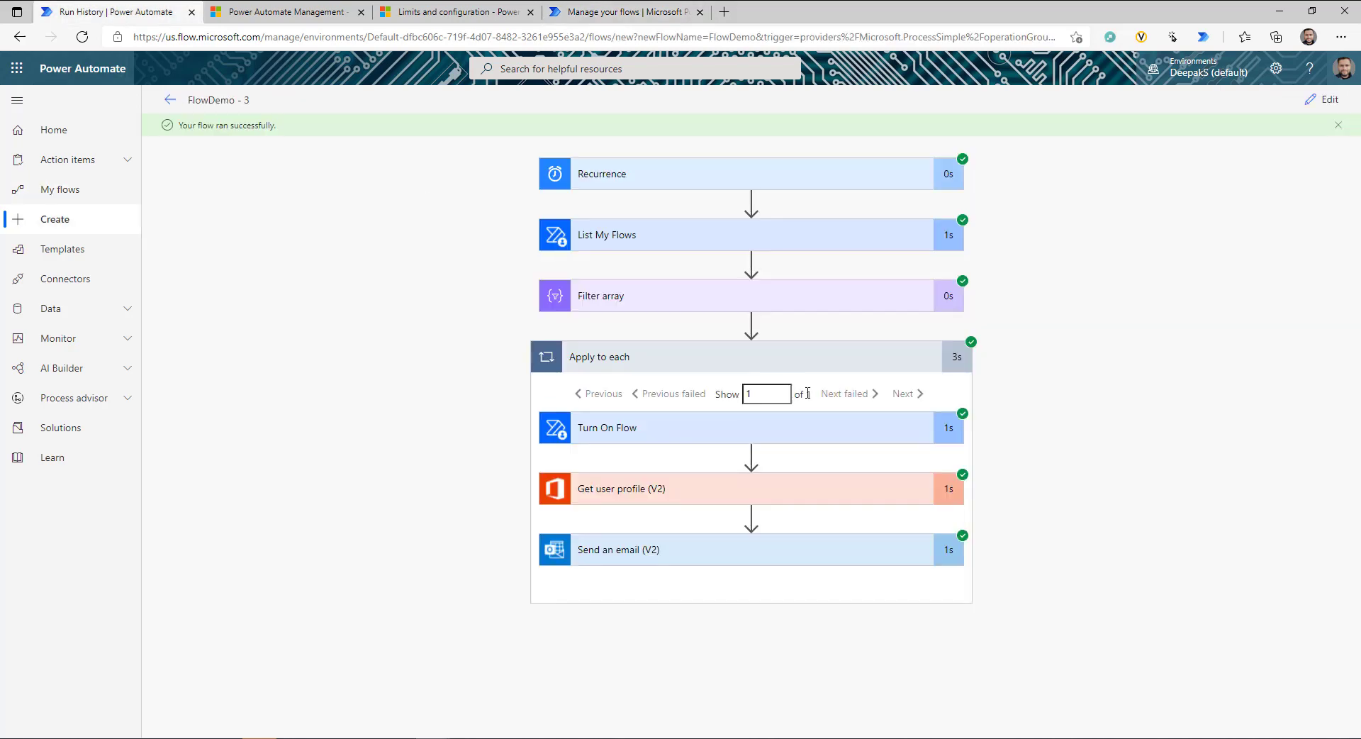